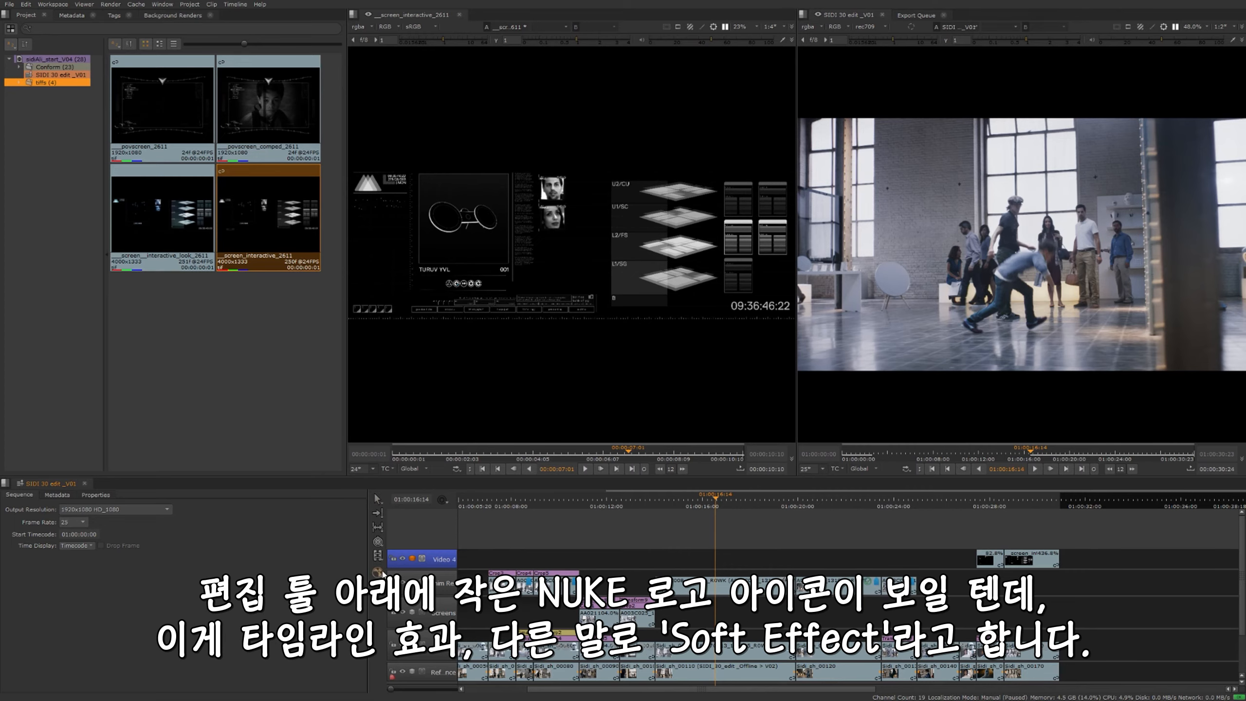
View the available timeline effects from the editing tools and from a shot on the Anim Ref track.
left_click(382, 572)
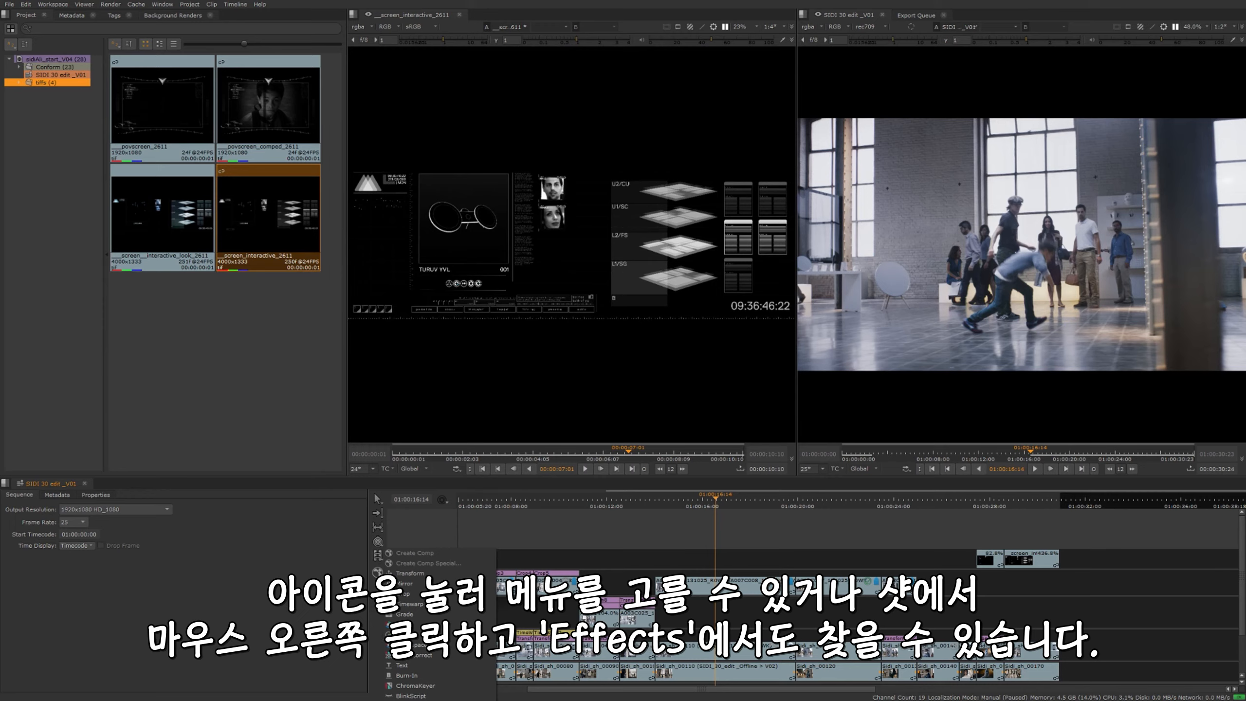
left_click(711, 612)
left_click(687, 581)
right_click(688, 581)
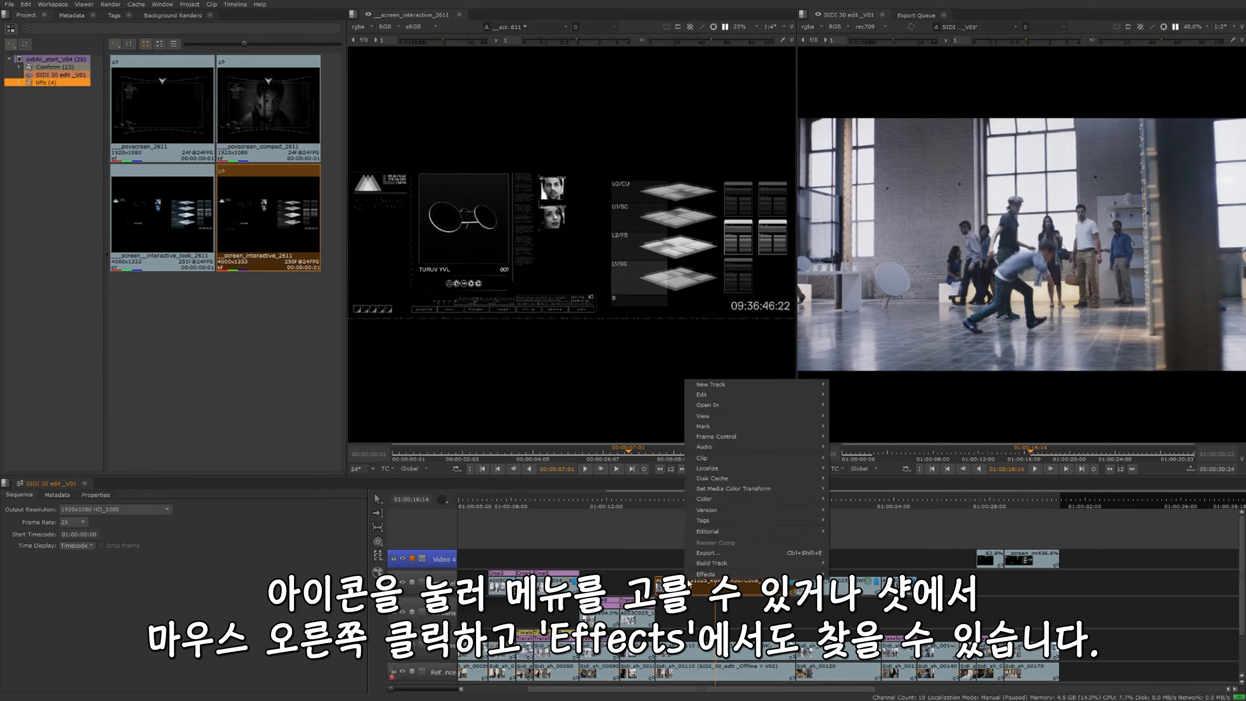
mouse_move(723, 573)
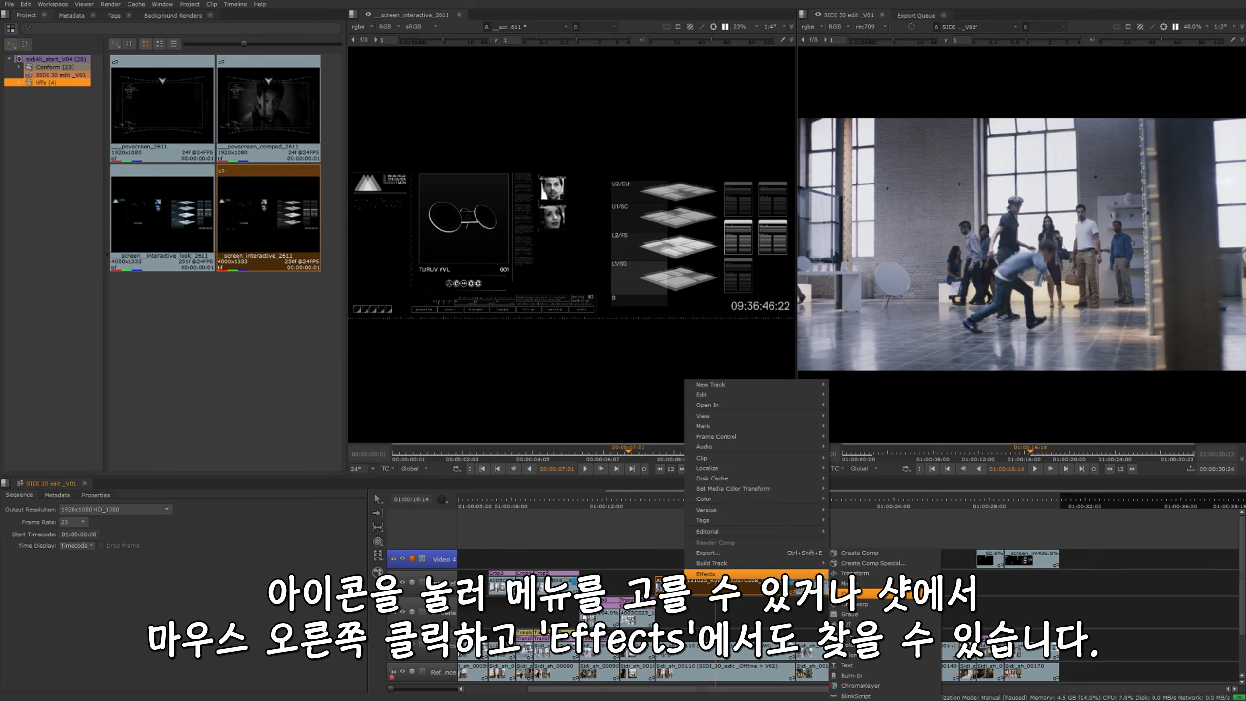
left_click(996, 593)
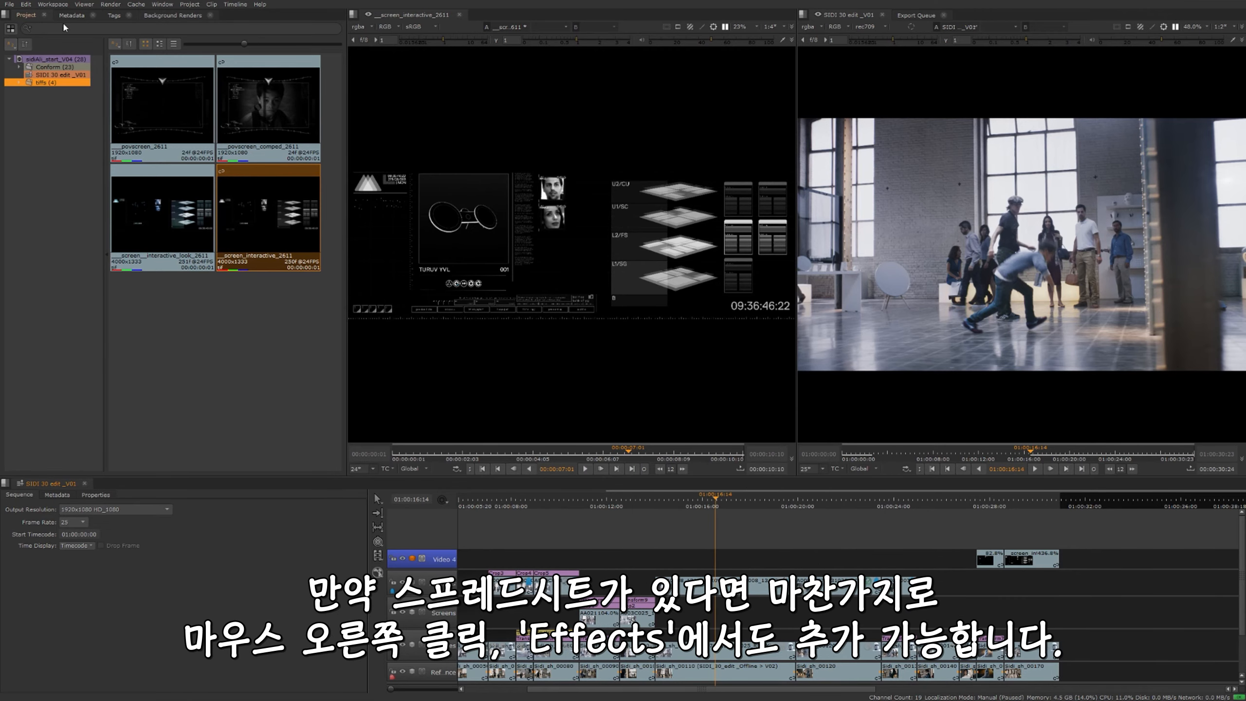
Switch to the Conforming workspace and view the effects available for the 82.8% povscreen shot in the spreadsheet.
left_click(53, 4)
left_click(73, 56)
left_click(208, 379)
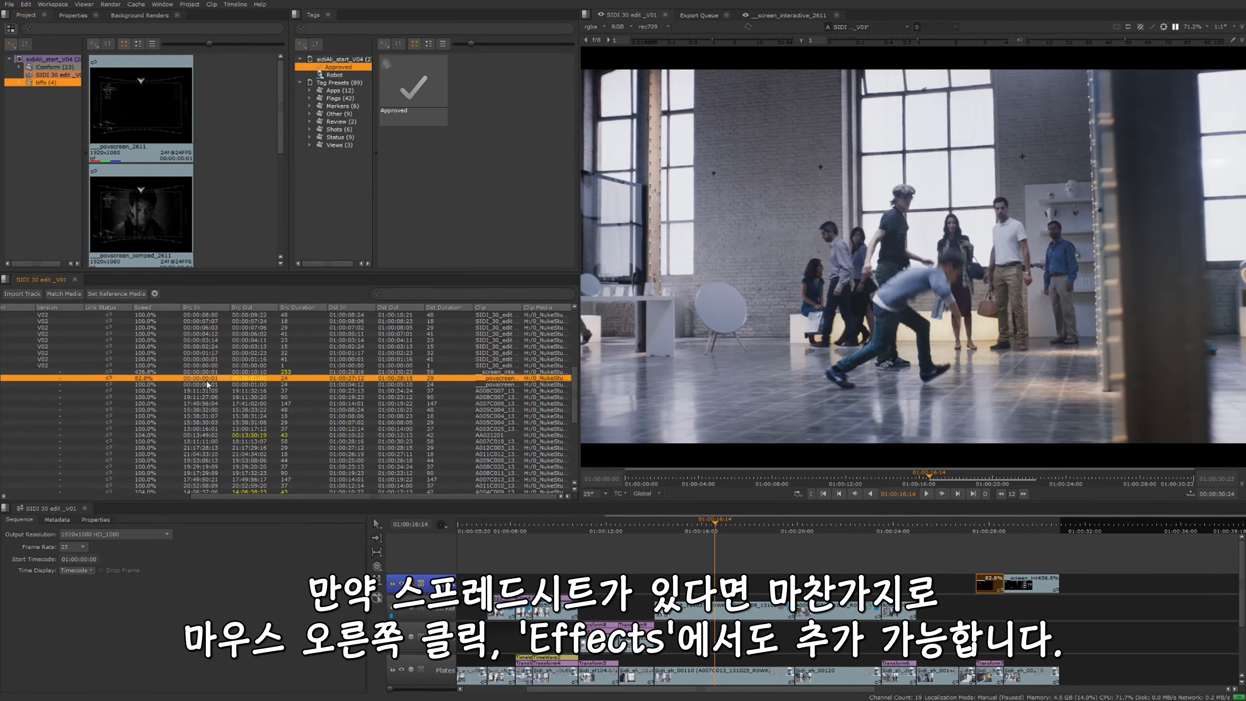
right_click(207, 383)
mouse_move(294, 469)
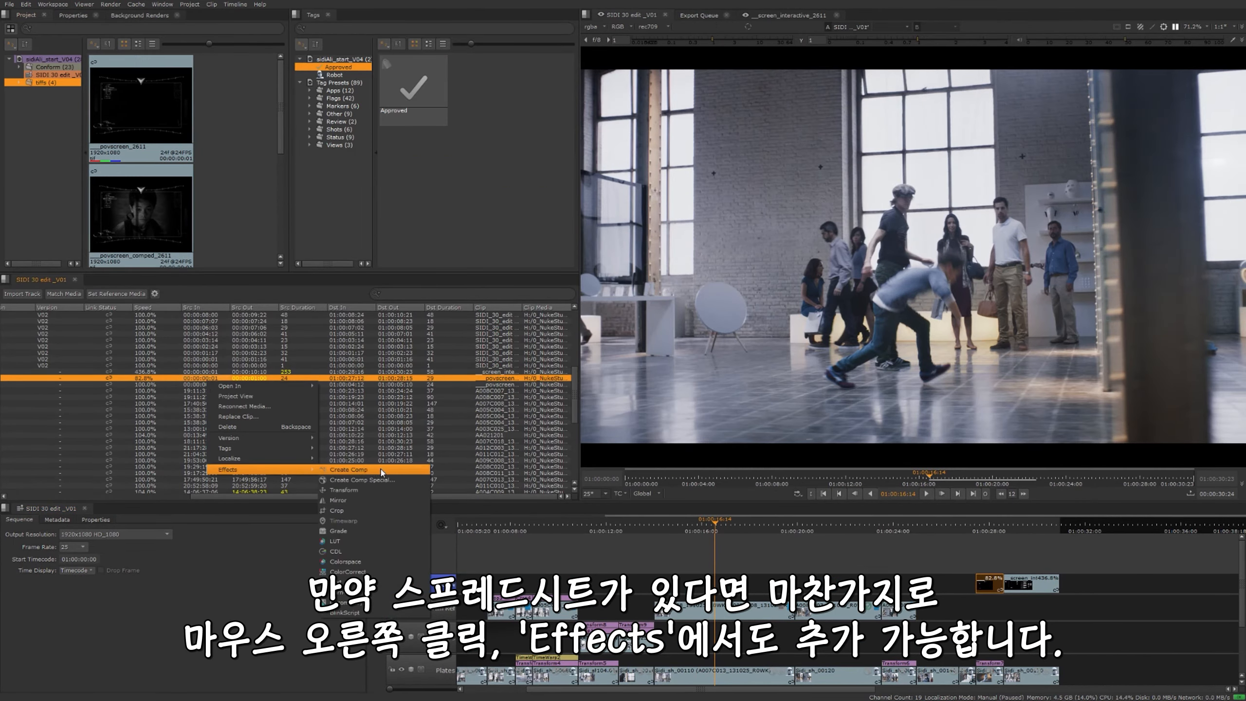
Switch to the Timeline workspace and bring the tracks with effects into view.
left_click(62, 4)
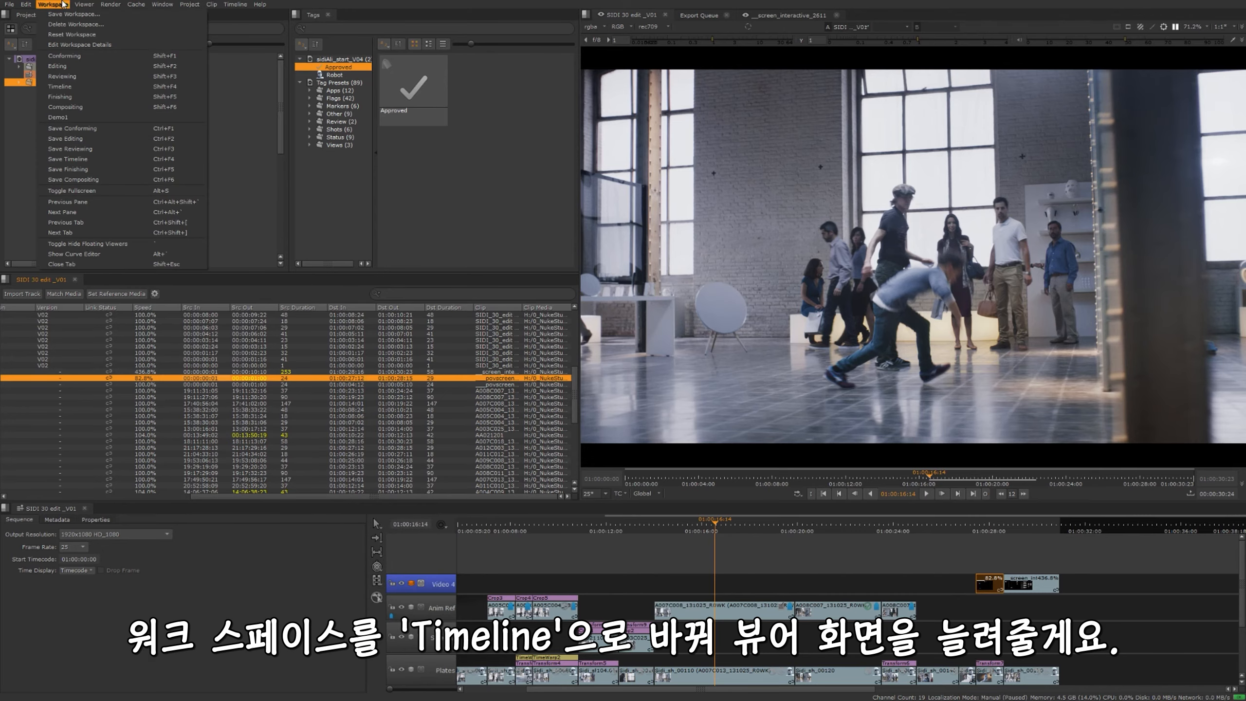
left_click(76, 86)
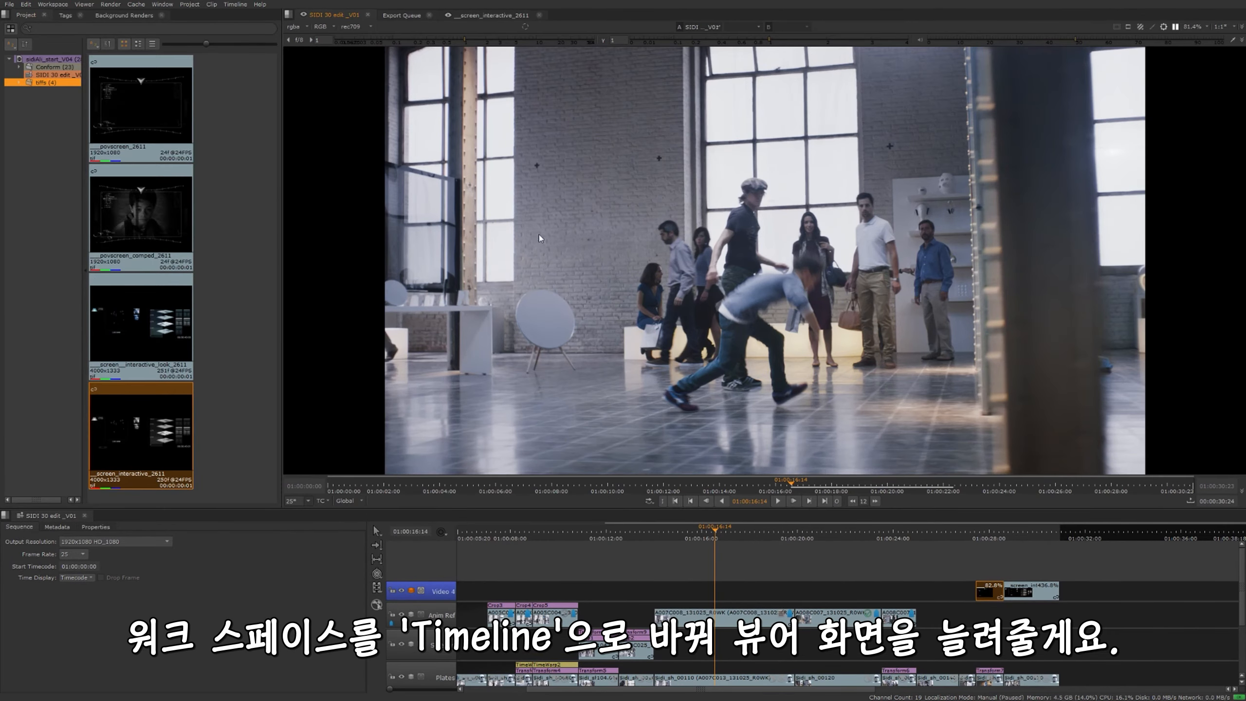
scroll(810, 613, "down", 3)
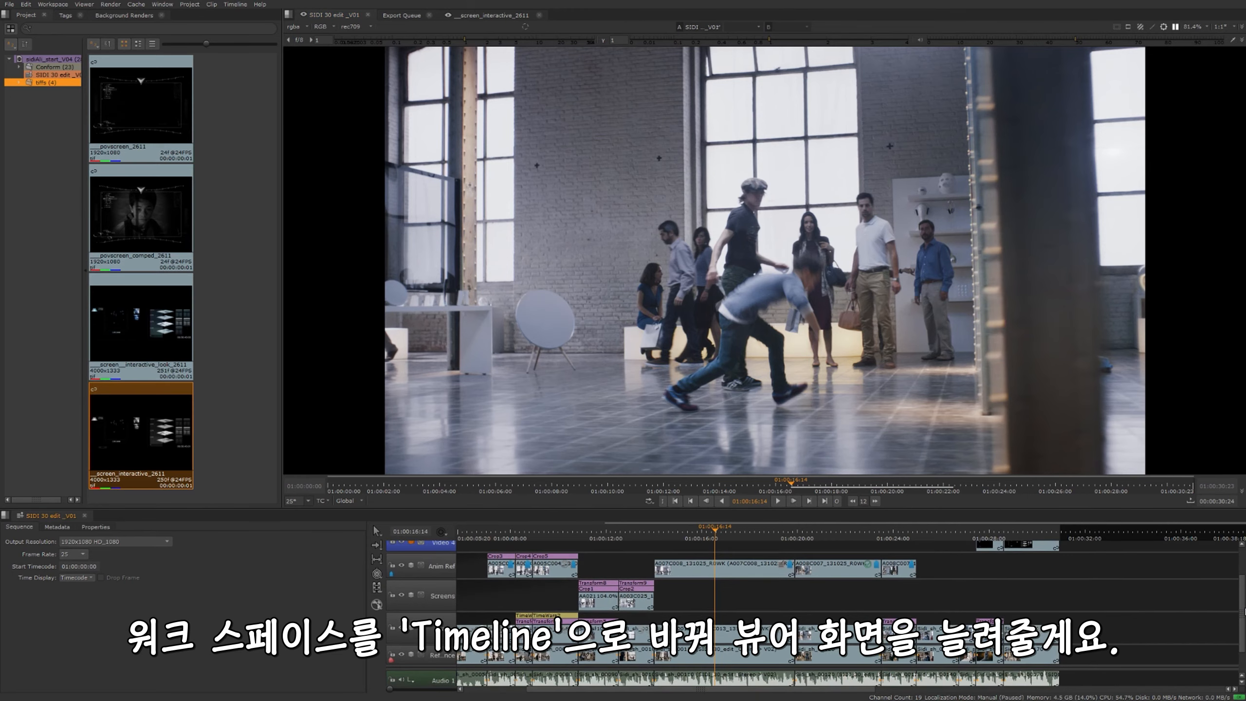
scroll(631, 571, "up", 1)
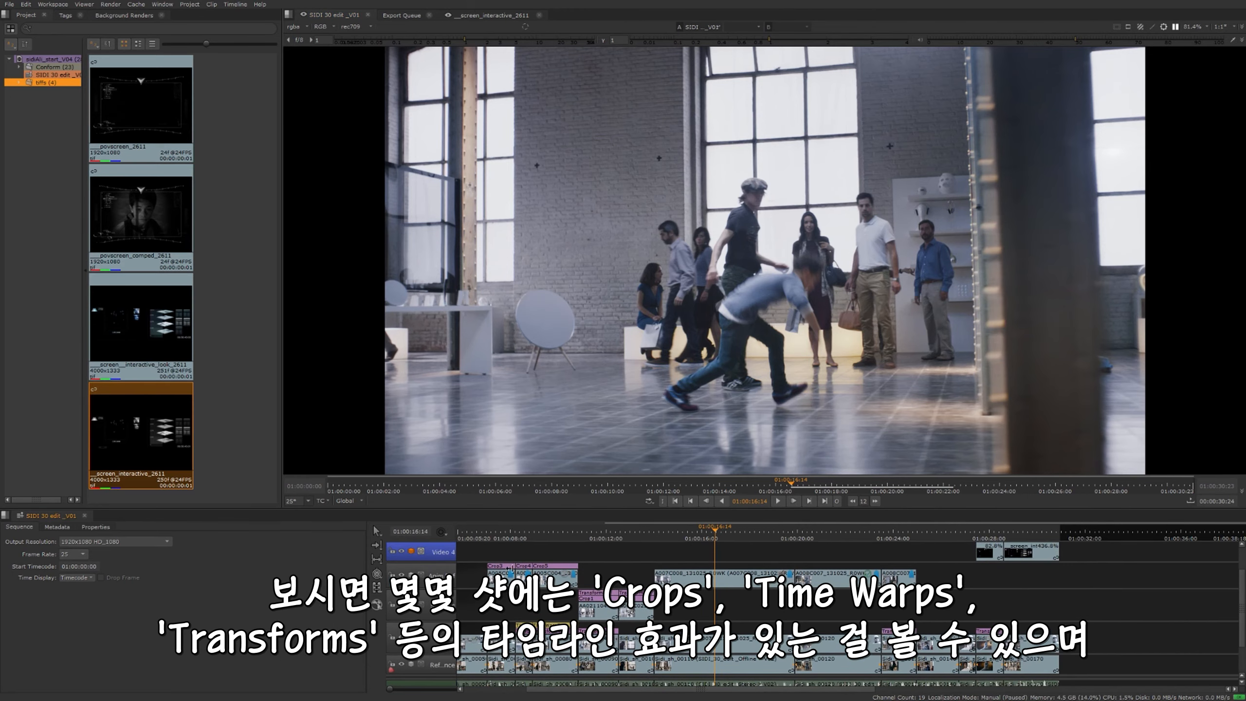
Examine the crop, time warp and transform effects and the linked shots on the timeline tracks.
left_click(501, 566)
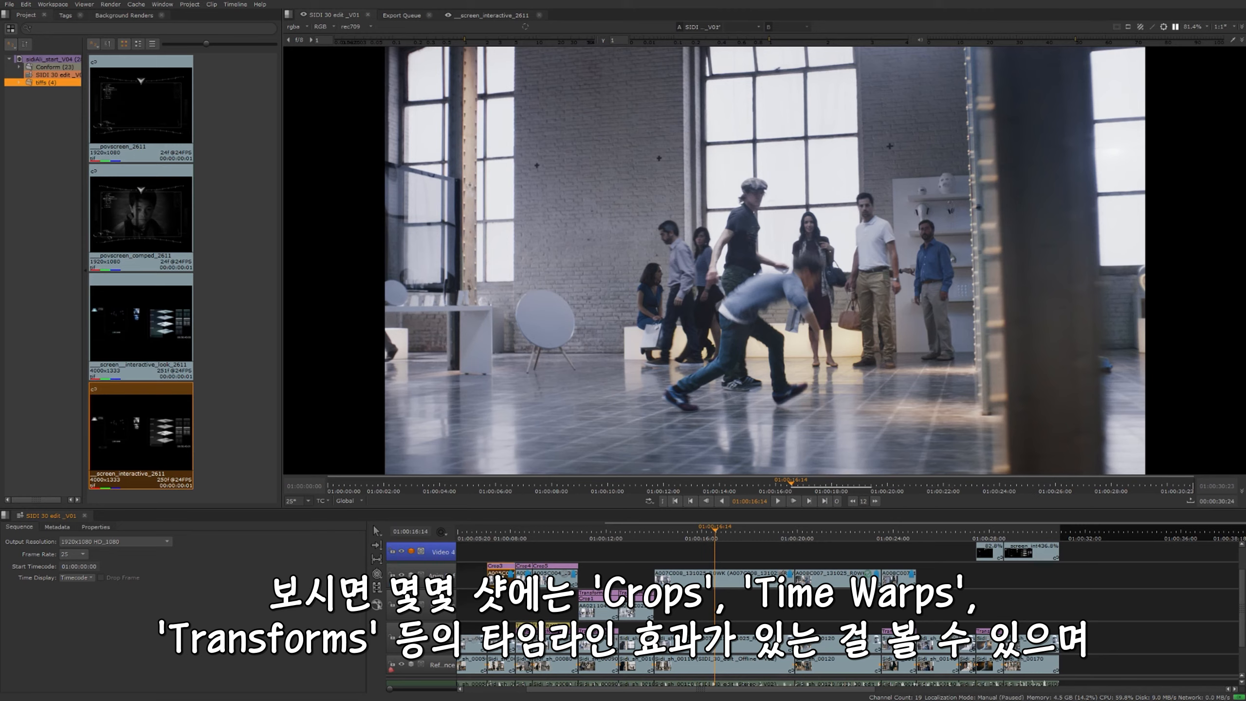
left_click(551, 616)
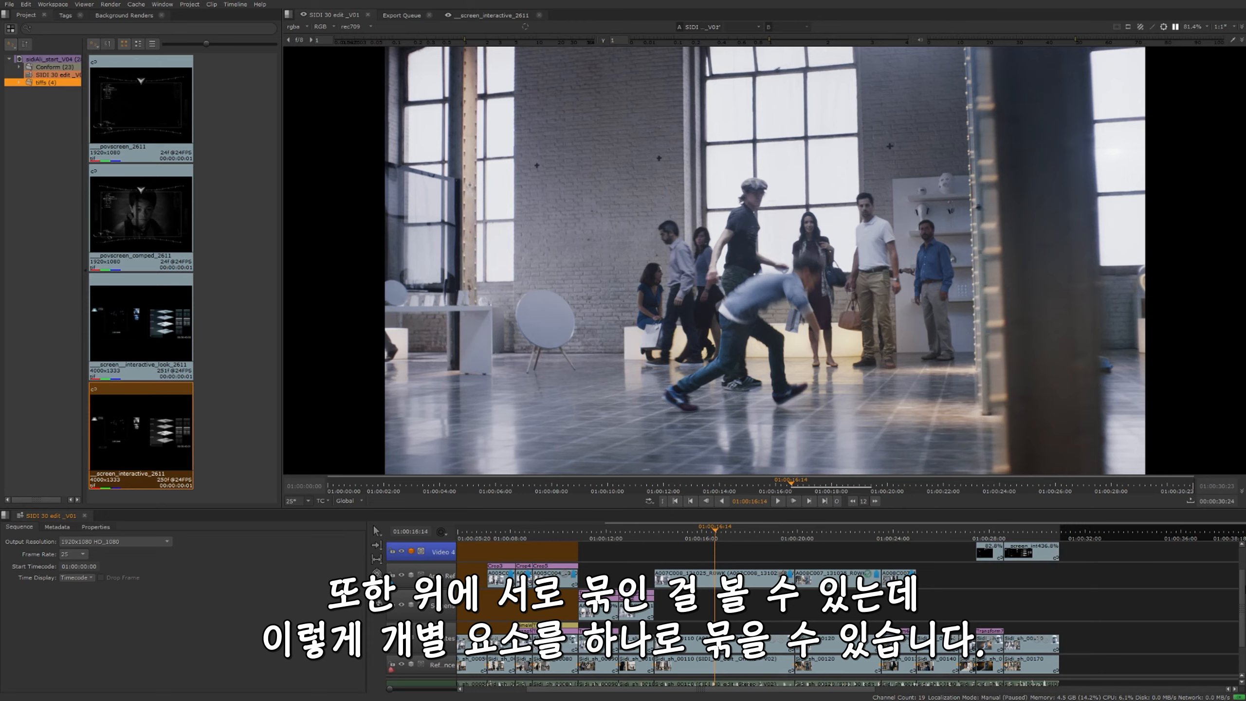
left_click_drag(1243, 584, 1243, 572)
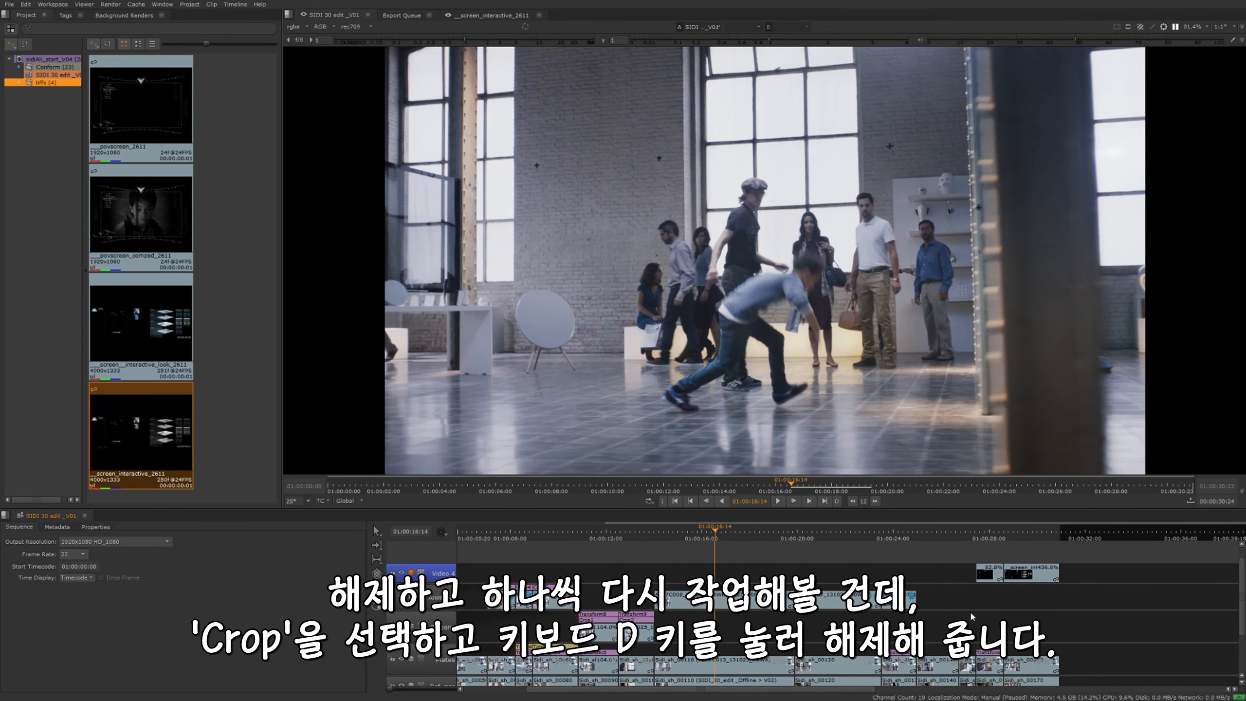
At 01:00:11:07, disable the crop effect on the Screens track shot and enable it again.
left_click(589, 539)
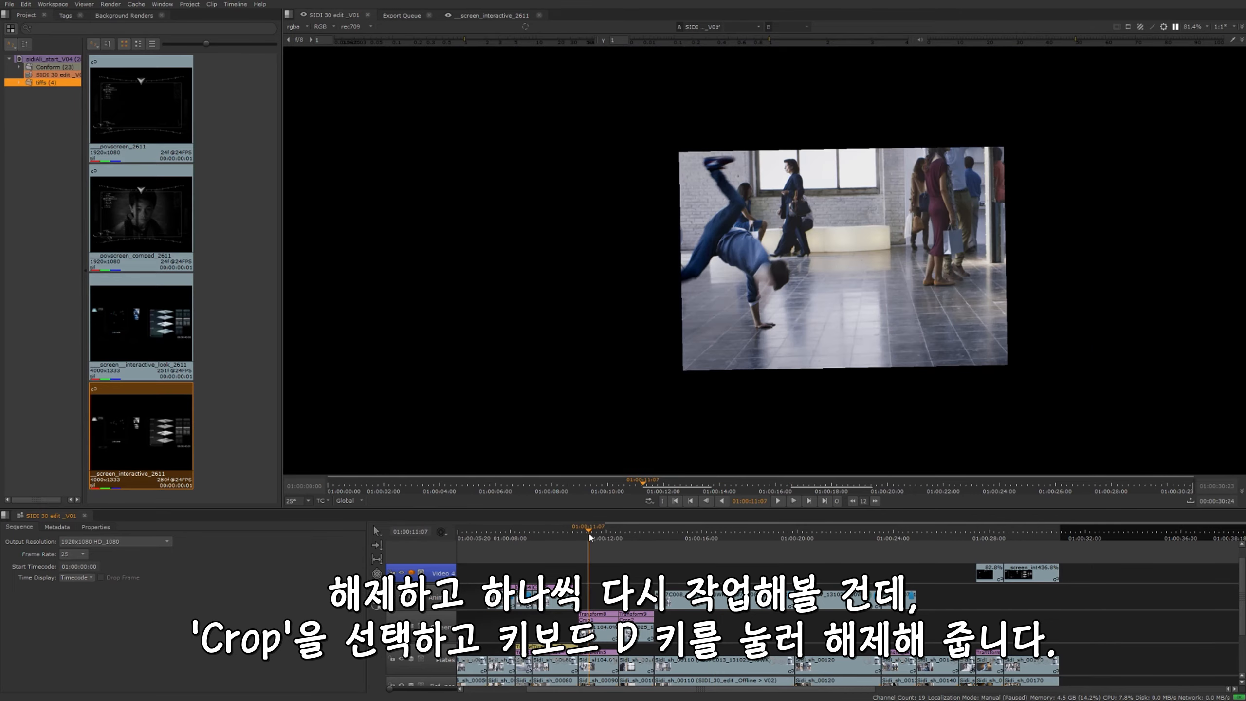
left_click(596, 614)
left_click(597, 620)
key("d")
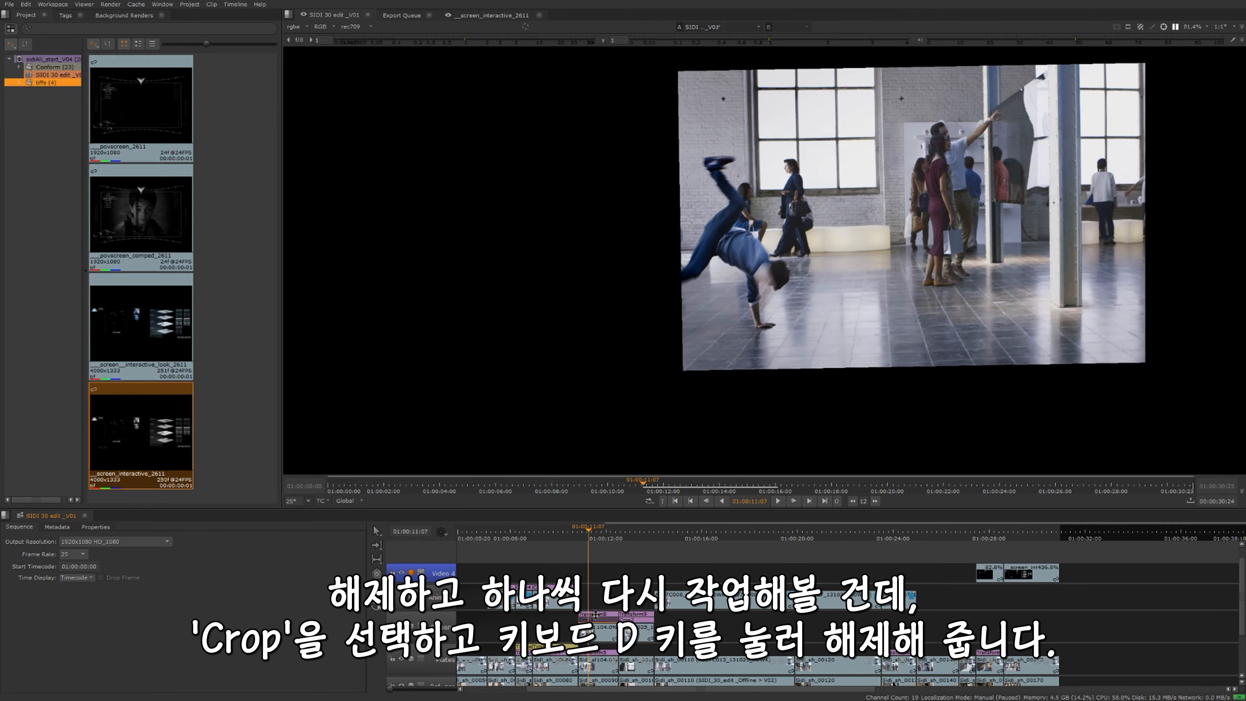
key("d")
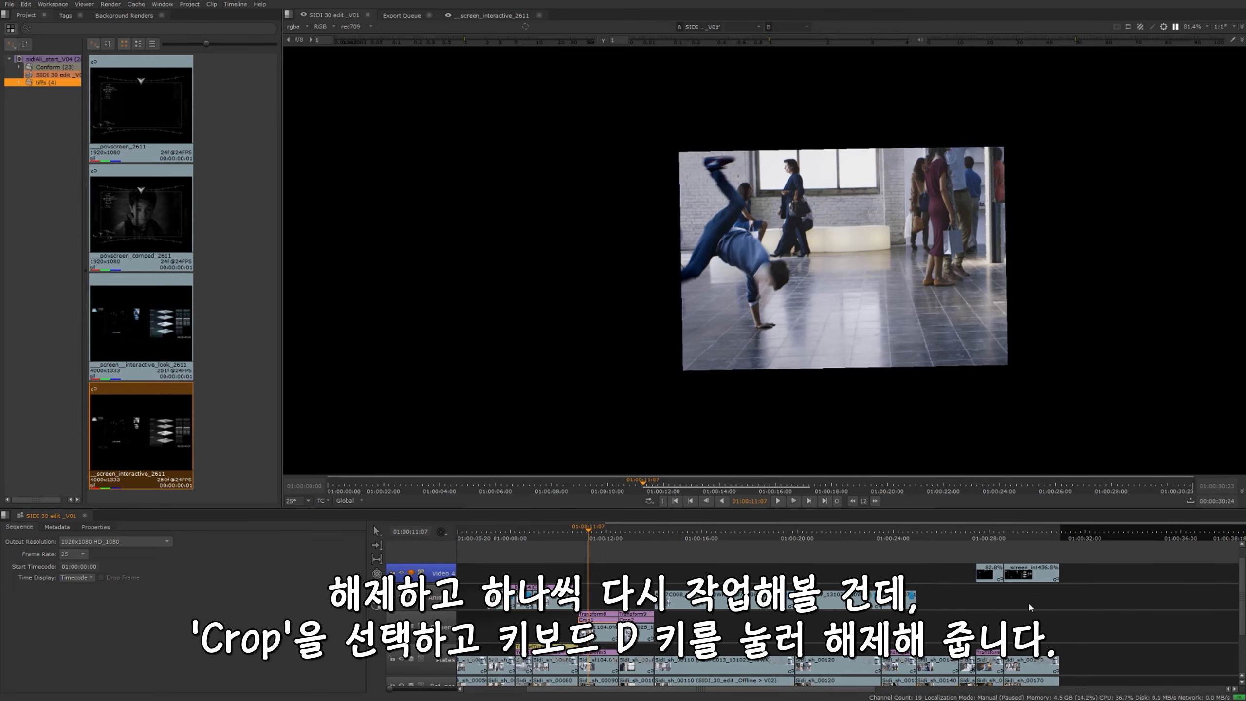
Add a Grade effect to the first shot on the Video 4 track, at 01:00:04:22.
left_click_drag(765, 689, 677, 689)
left_click(559, 529)
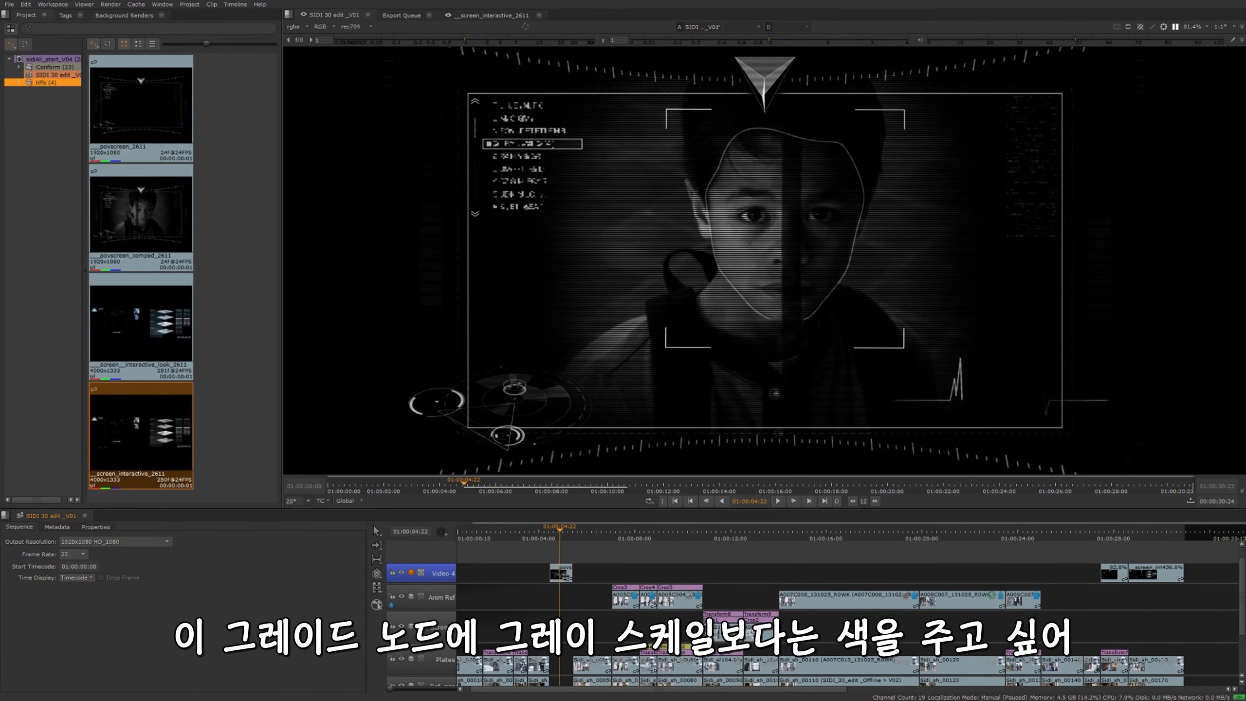
left_click(566, 575)
right_click(566, 575)
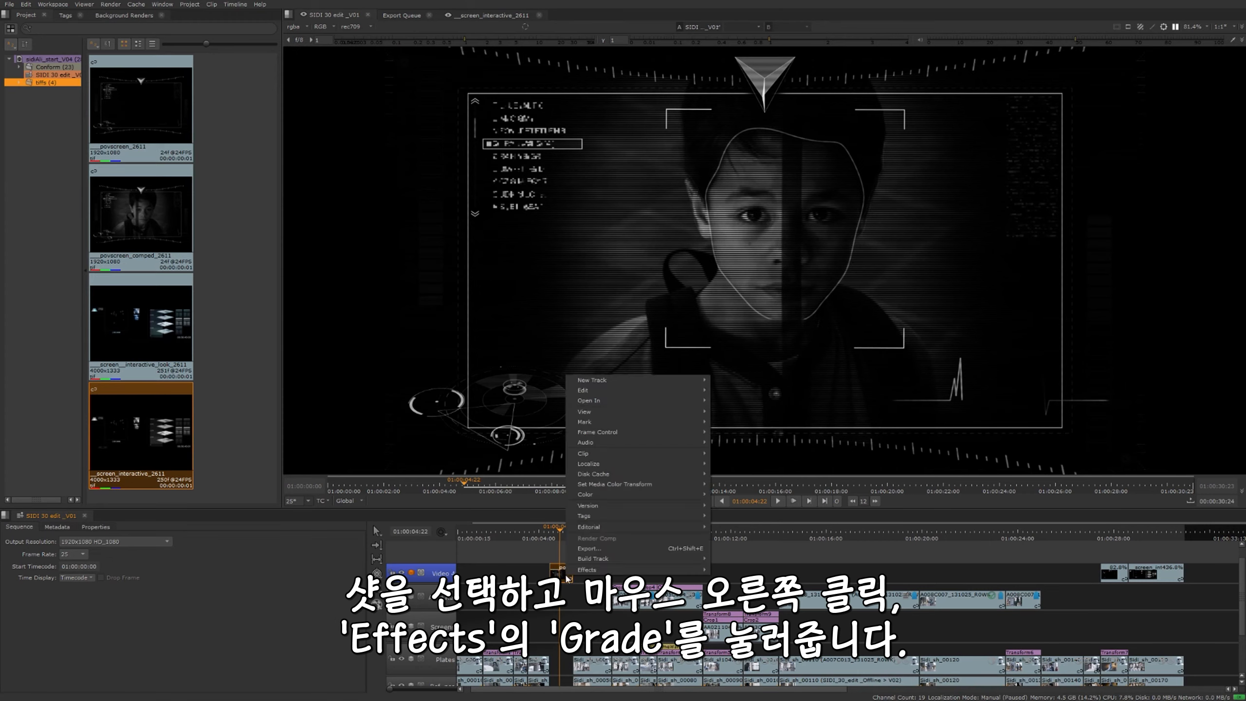
mouse_move(572, 575)
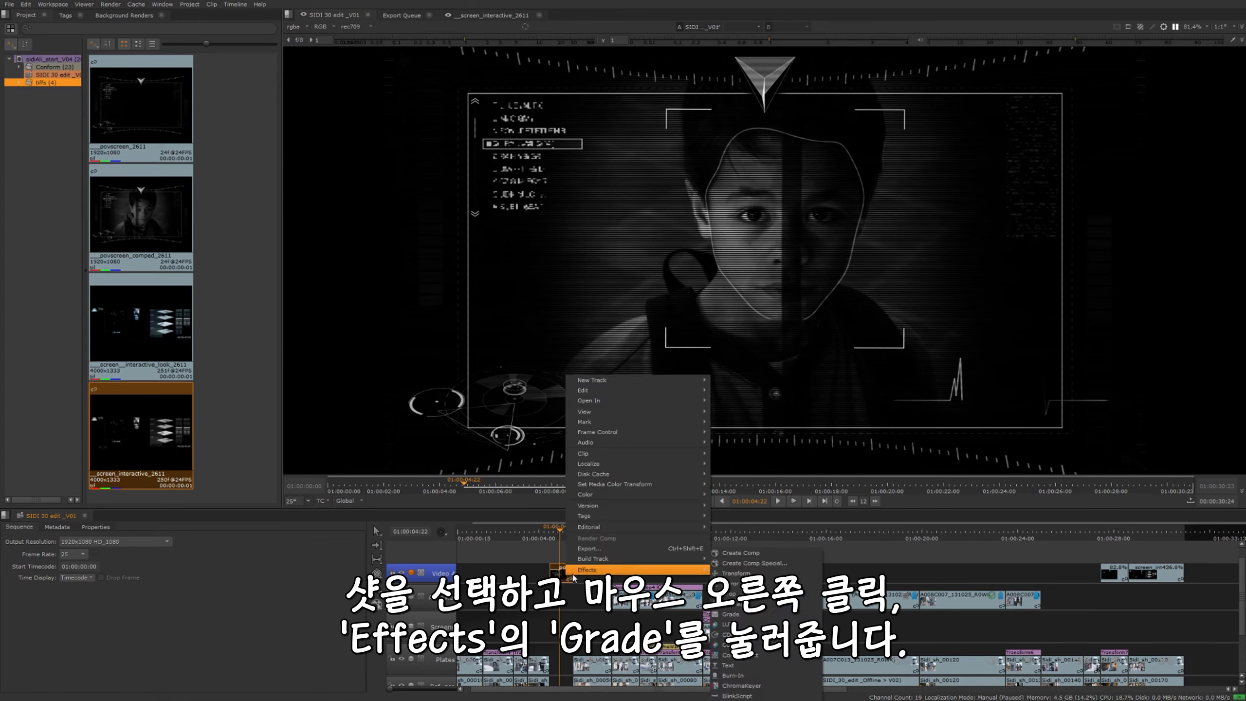
left_click(736, 614)
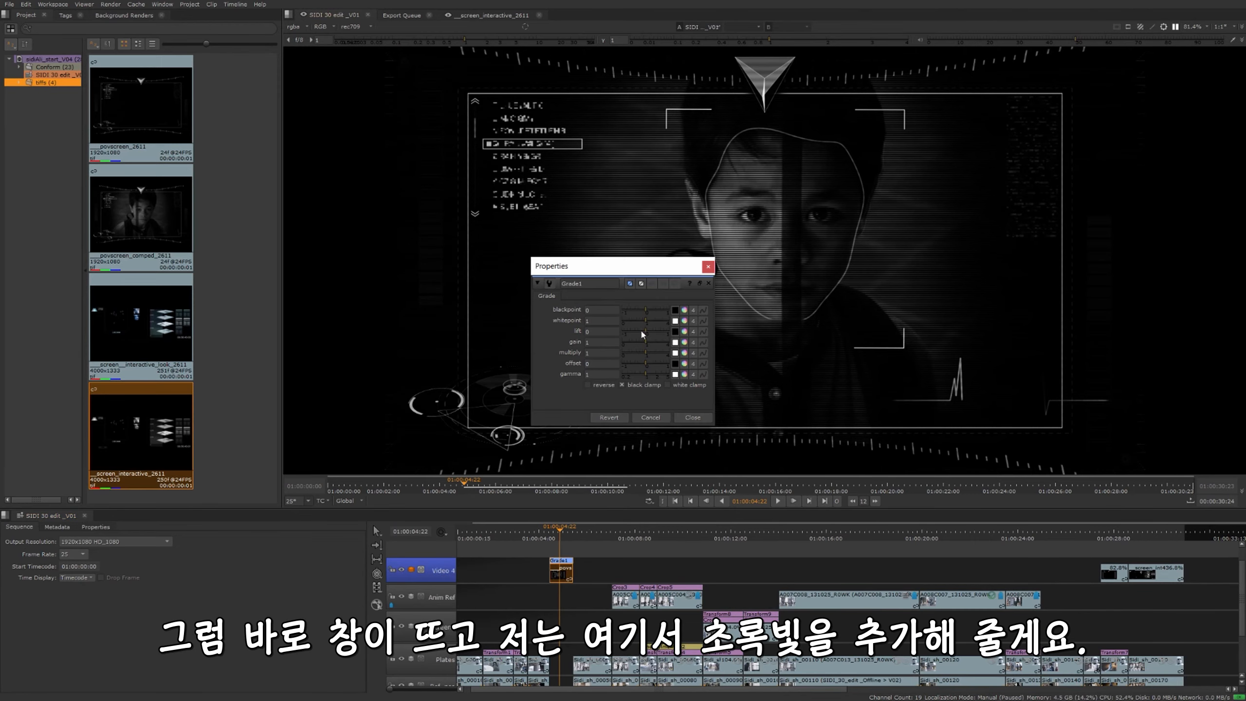
Split the Grade effect's gamma into channels and set its green value to 1.5.
left_click_drag(601, 270, 395, 286)
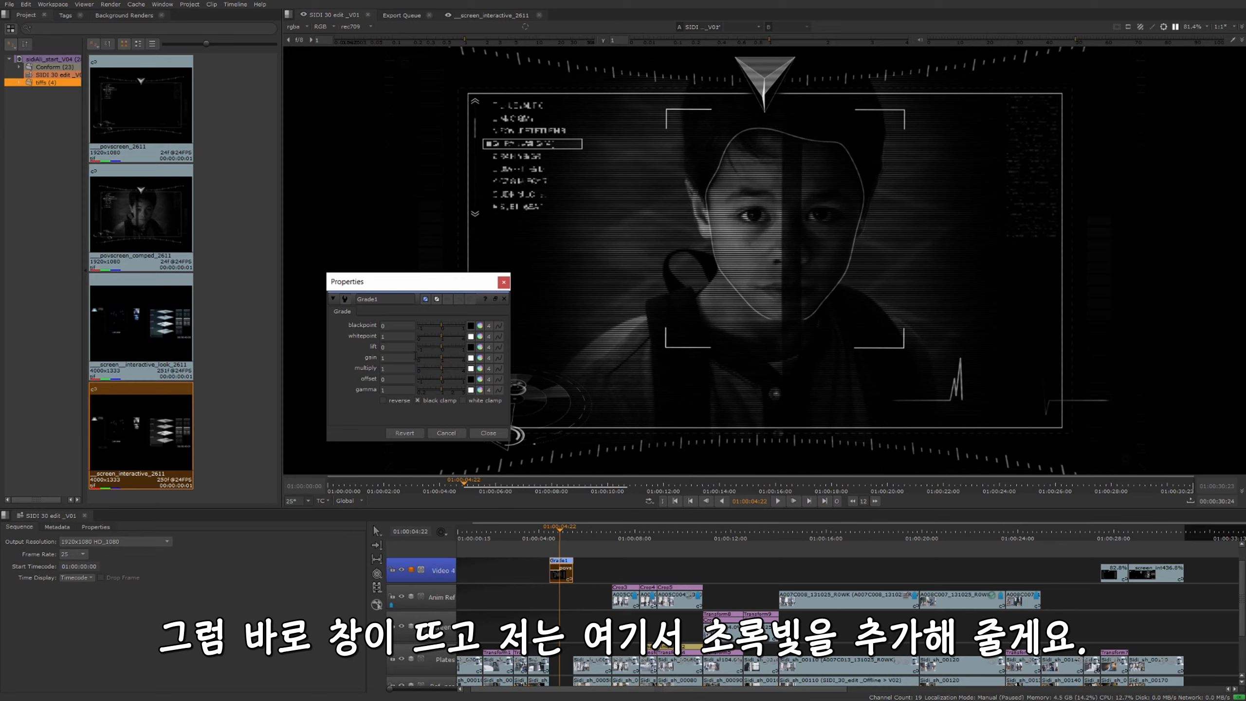
left_click(480, 390)
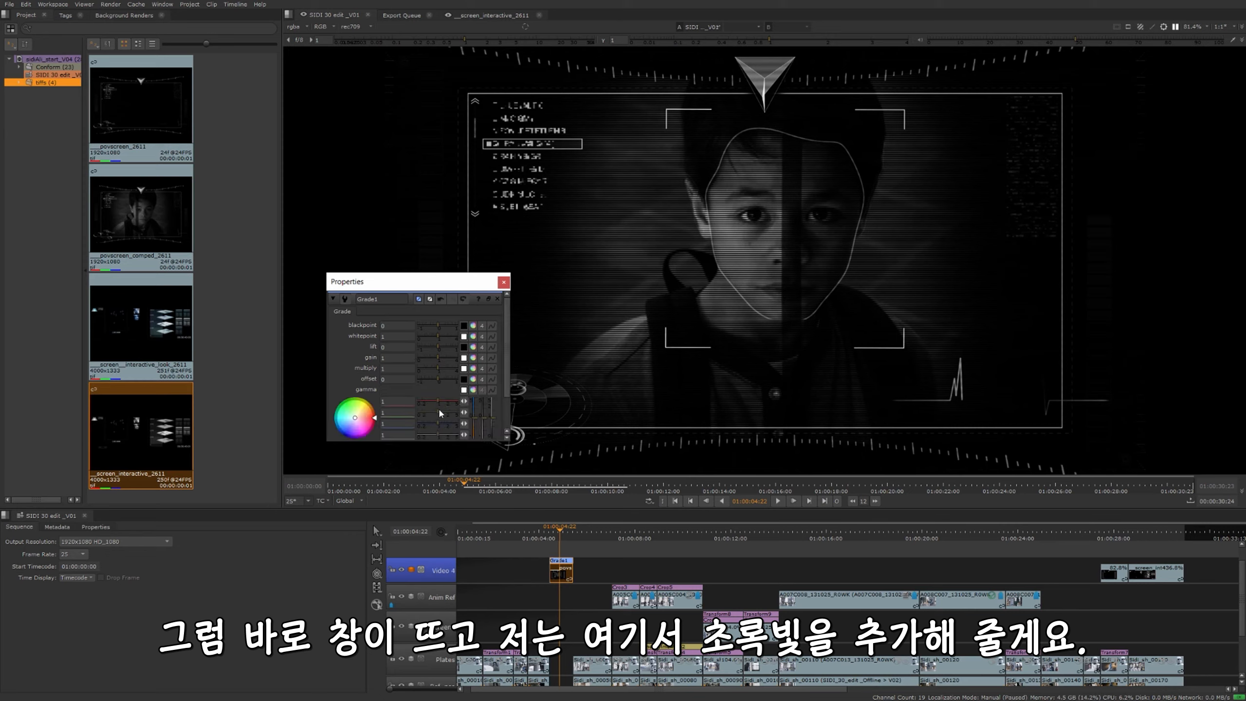
left_click_drag(439, 413, 442, 413)
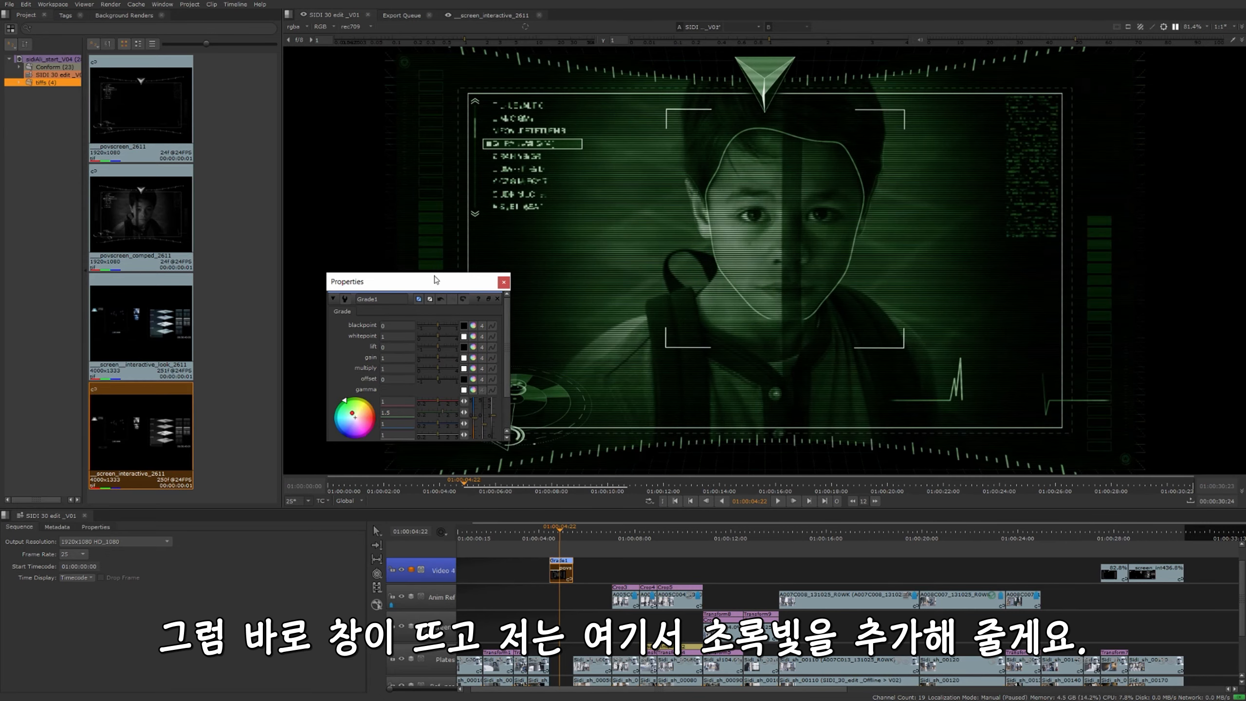
left_click_drag(435, 281, 352, 295)
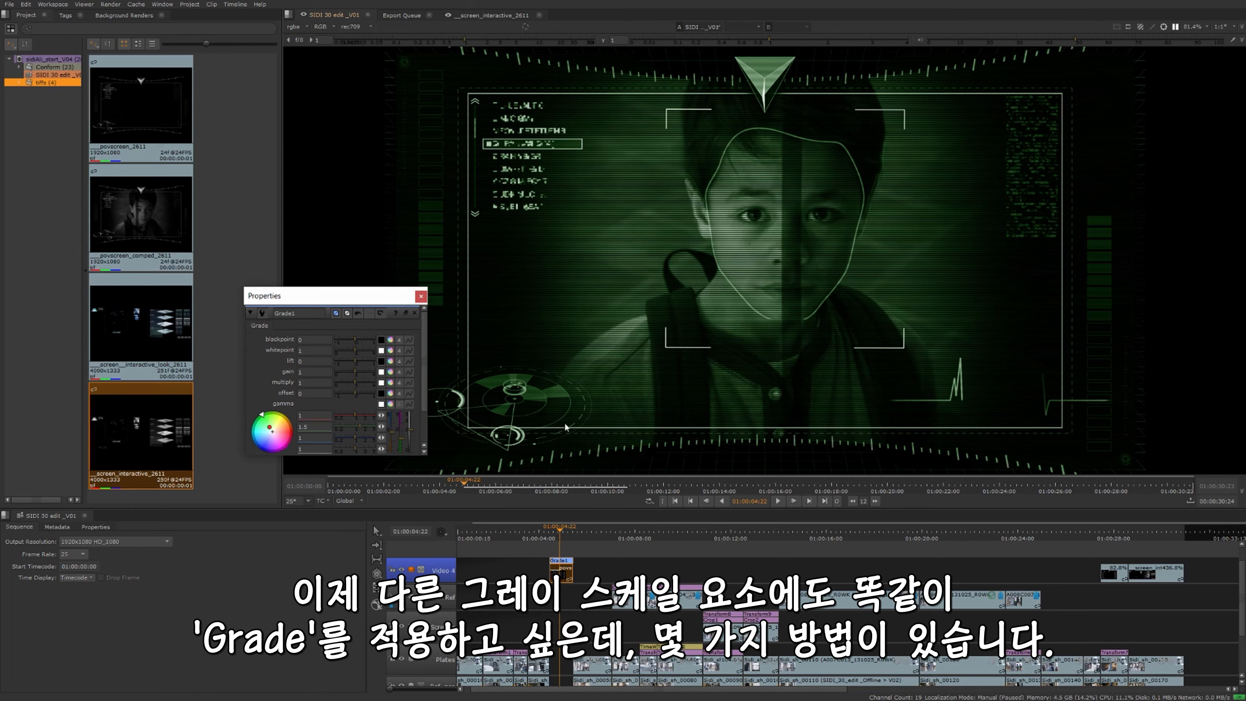
Copy the Grade effect and paste it onto the 82.8% shot near the end of the Video 4 track.
left_click(567, 560)
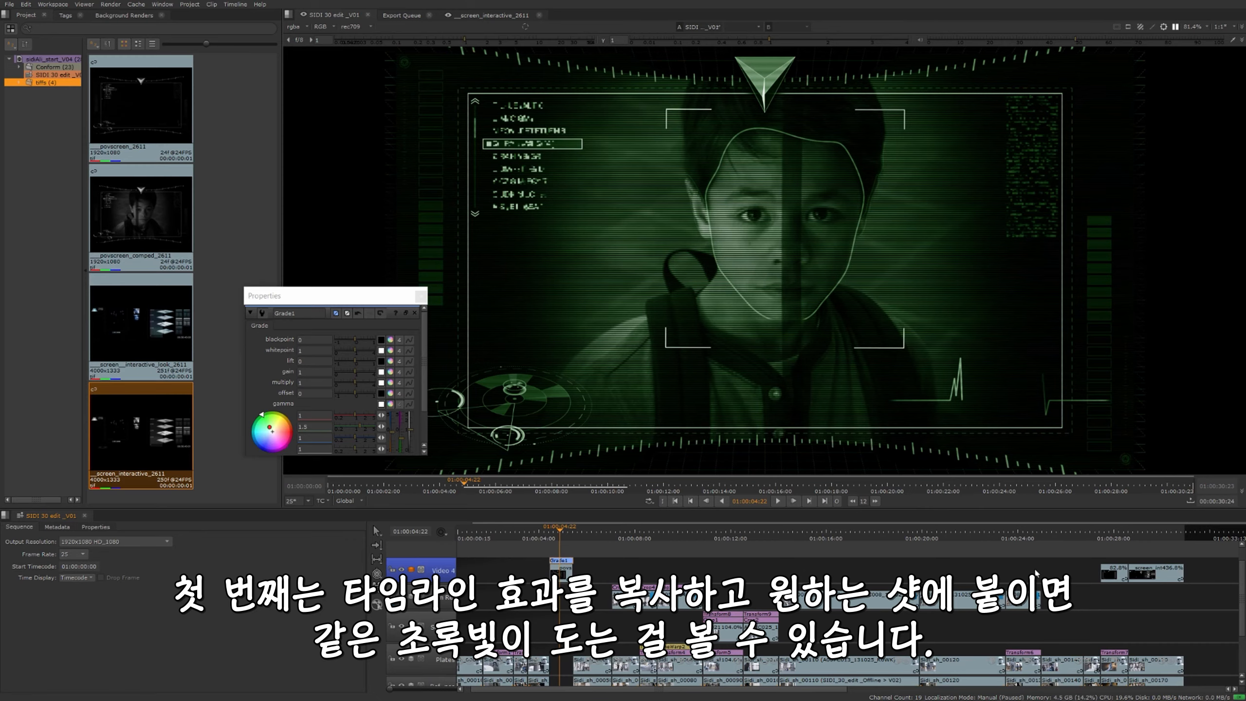
left_click(1111, 572)
key("ctrl+v")
left_click_drag(1103, 538, 1113, 538)
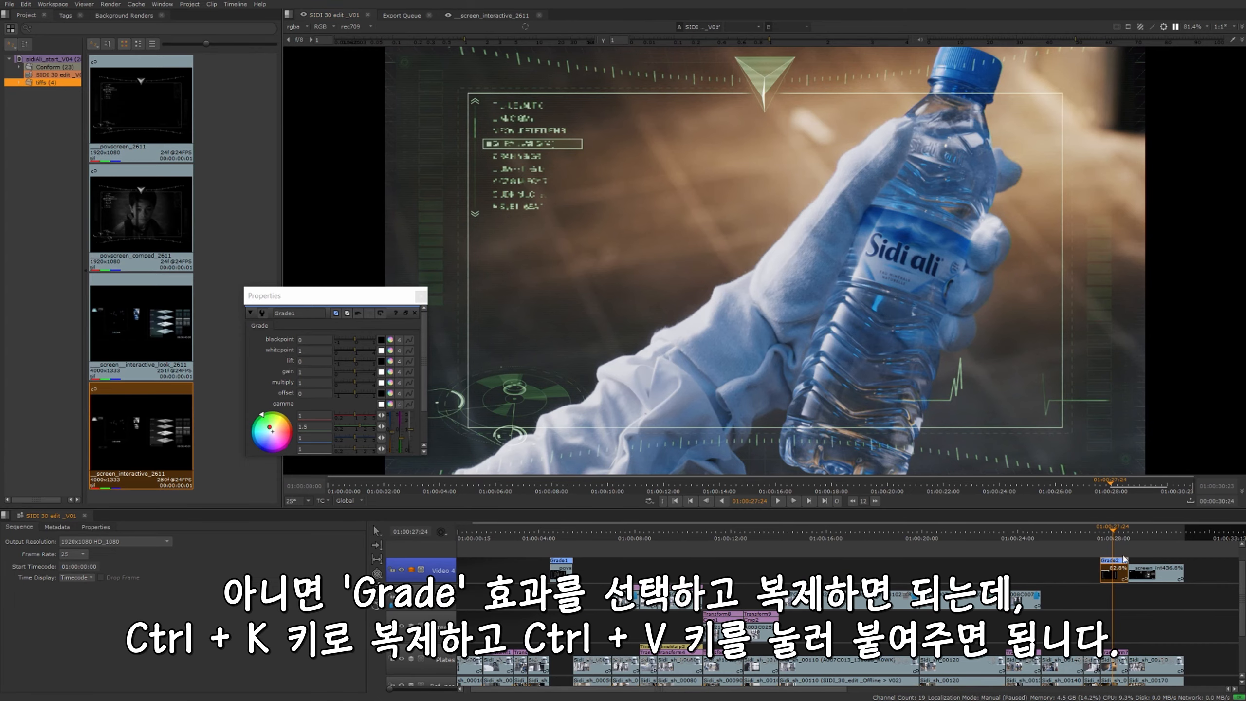
Clone the Grade2 effect and paste it onto the last shot of the Video 4 track, at 01:00:29:00.
left_click(1138, 536)
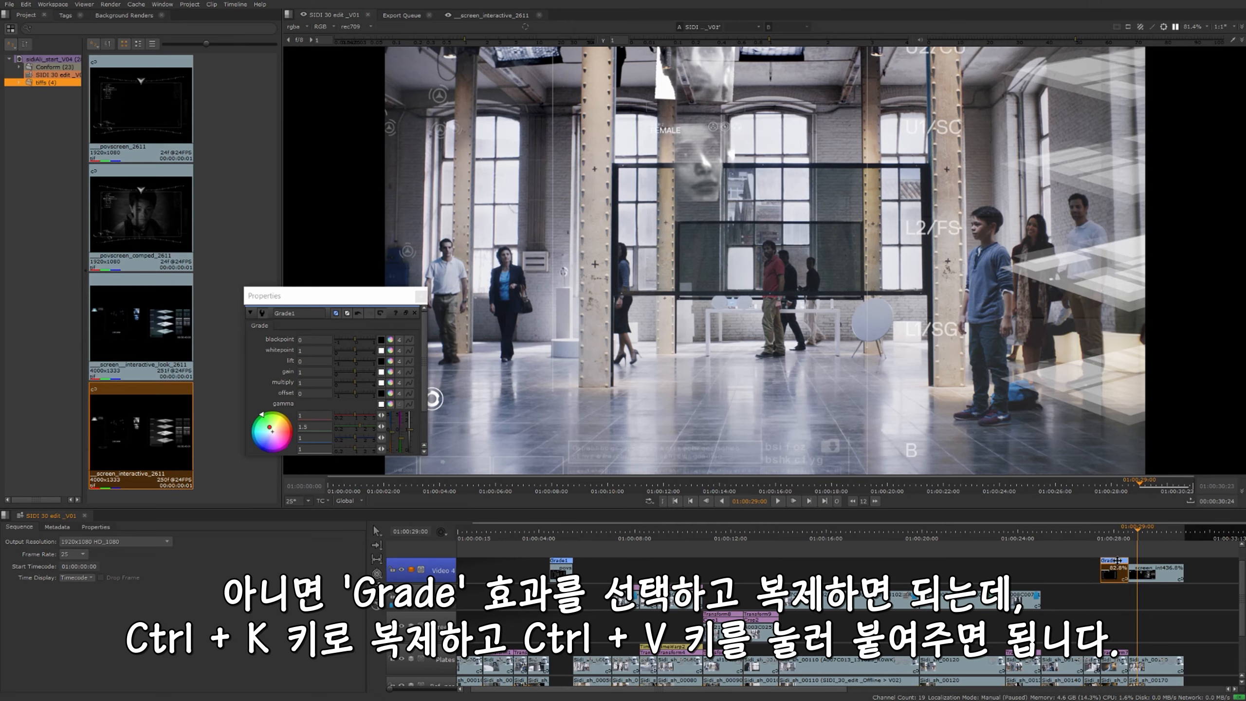
left_click(1162, 572)
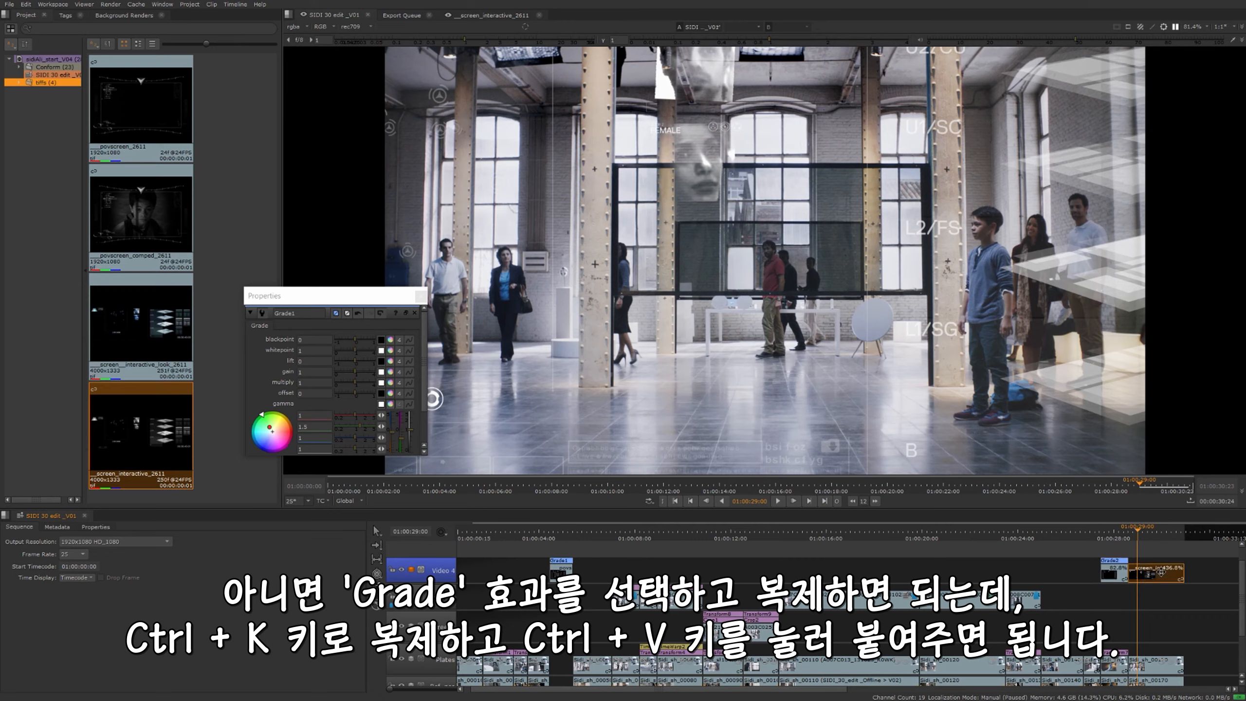
key("ctrl+v")
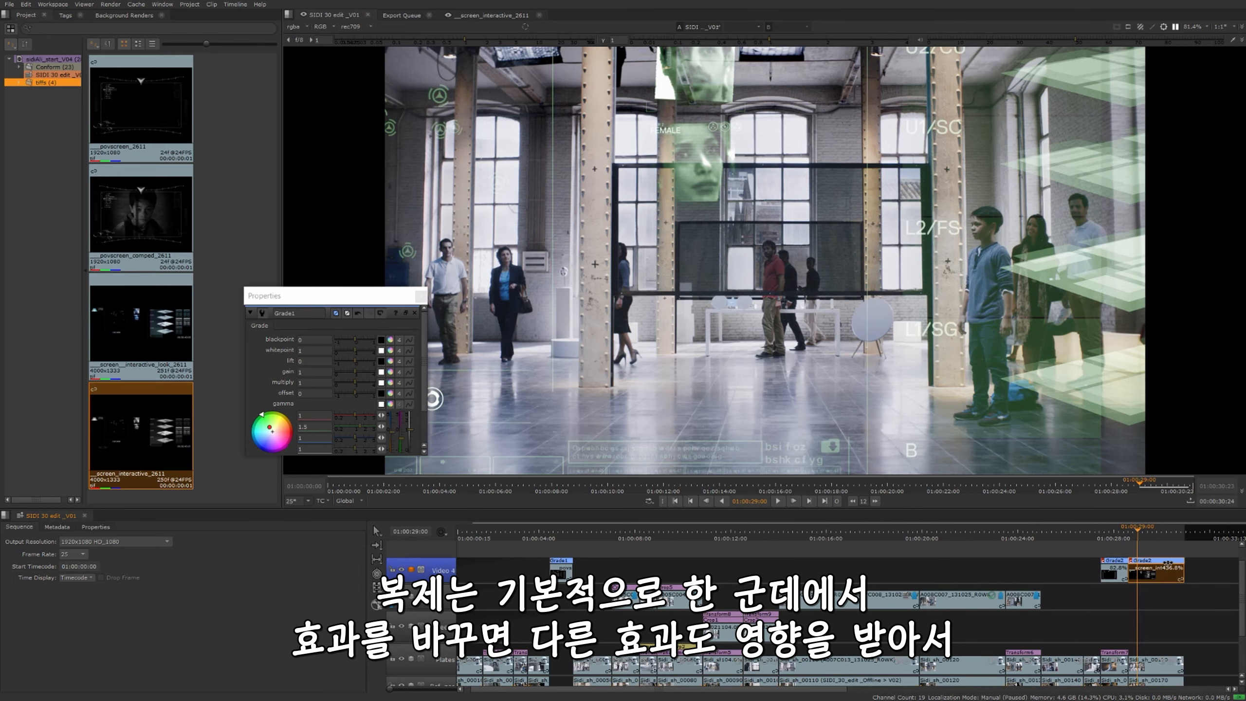
Raise the gamma green value of the 82.8% shot's Grade2 effect to about 4.6 and check the cloned grade on the last shot.
double_click(1113, 564)
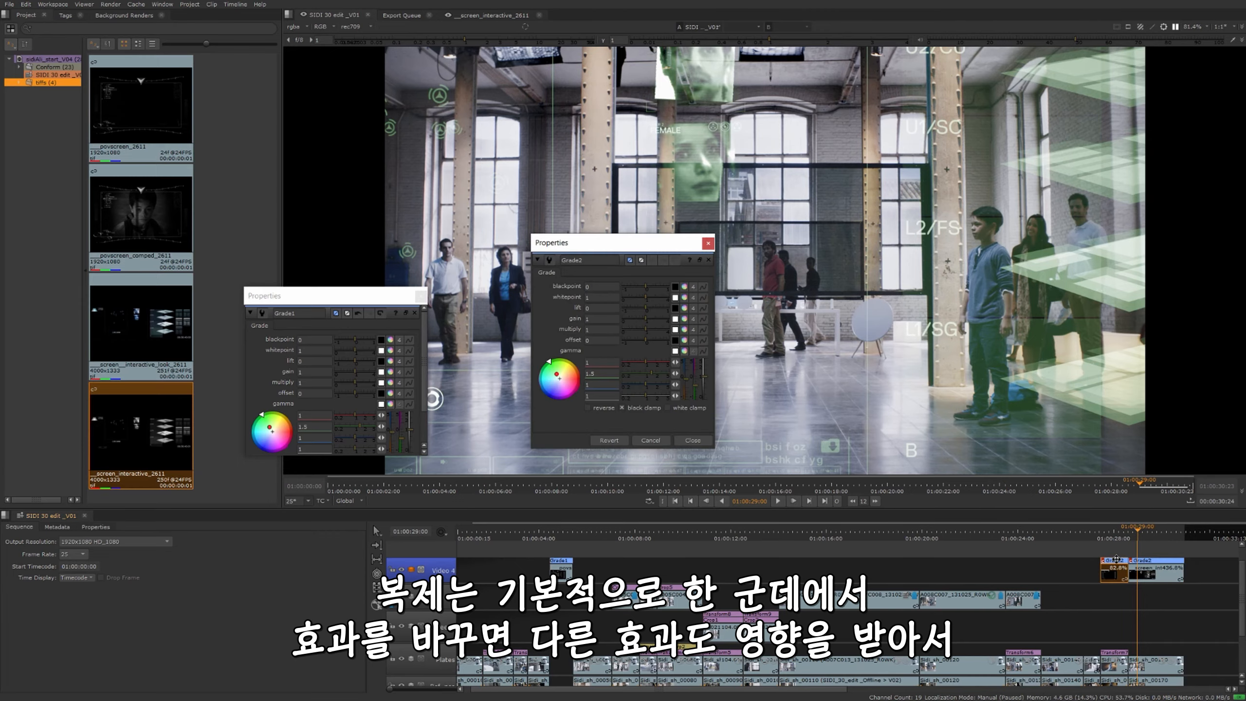
left_click_drag(630, 242, 297, 155)
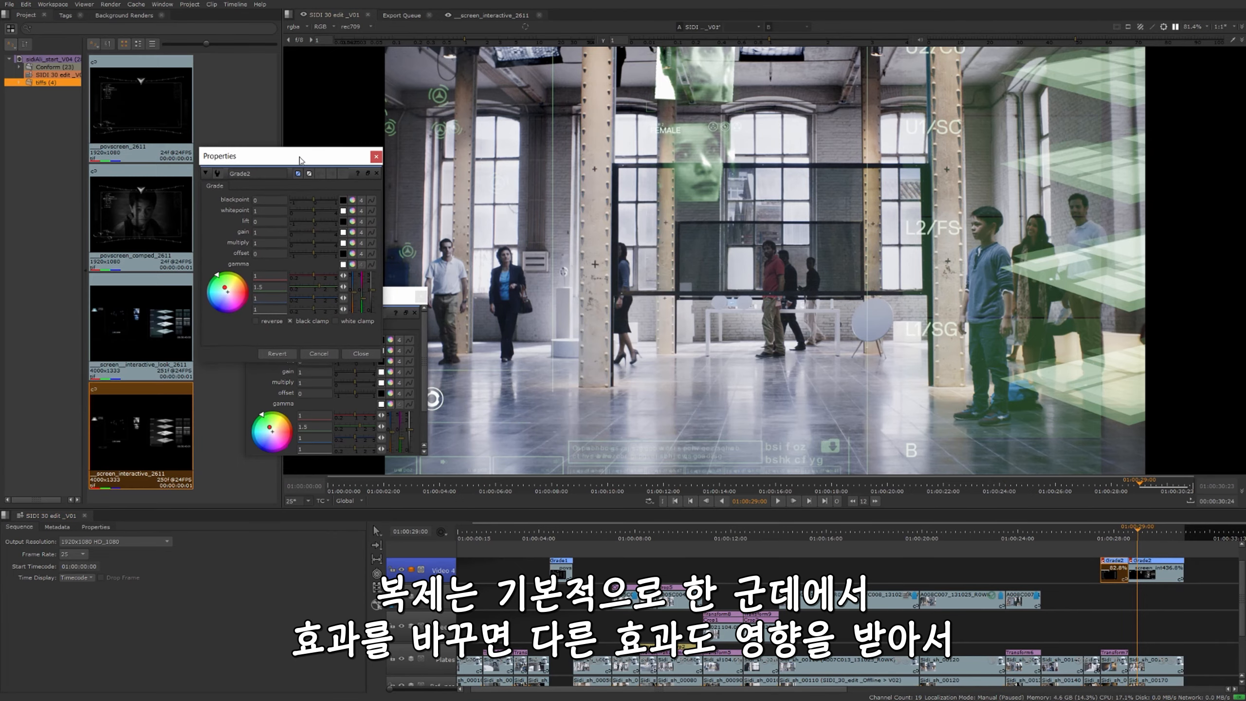
left_click(1139, 531)
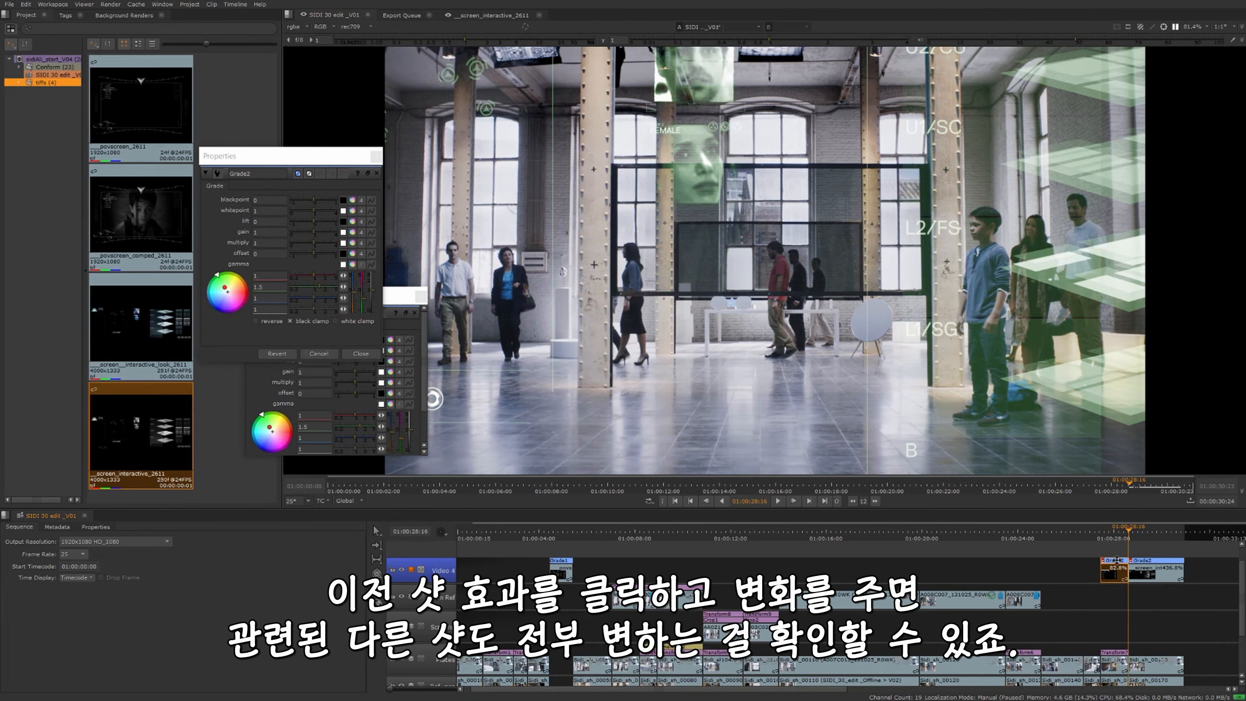
left_click(1134, 532)
left_click(1141, 532)
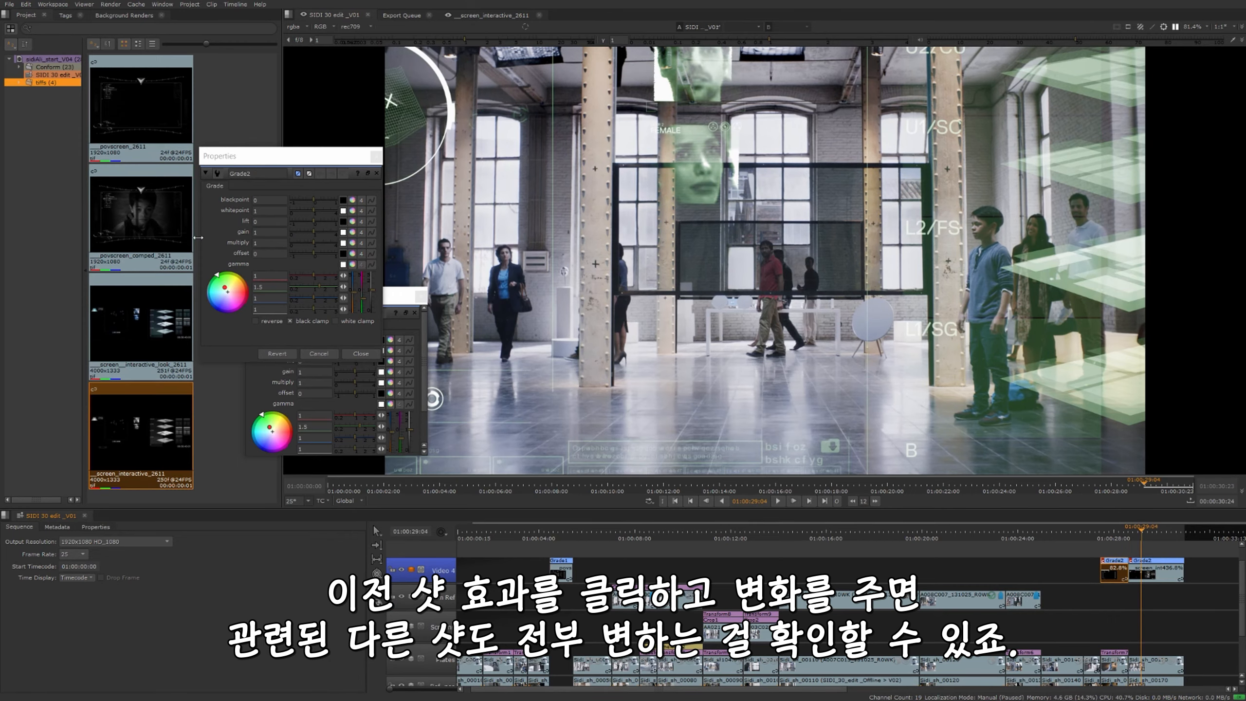
left_click_drag(319, 285, 336, 286)
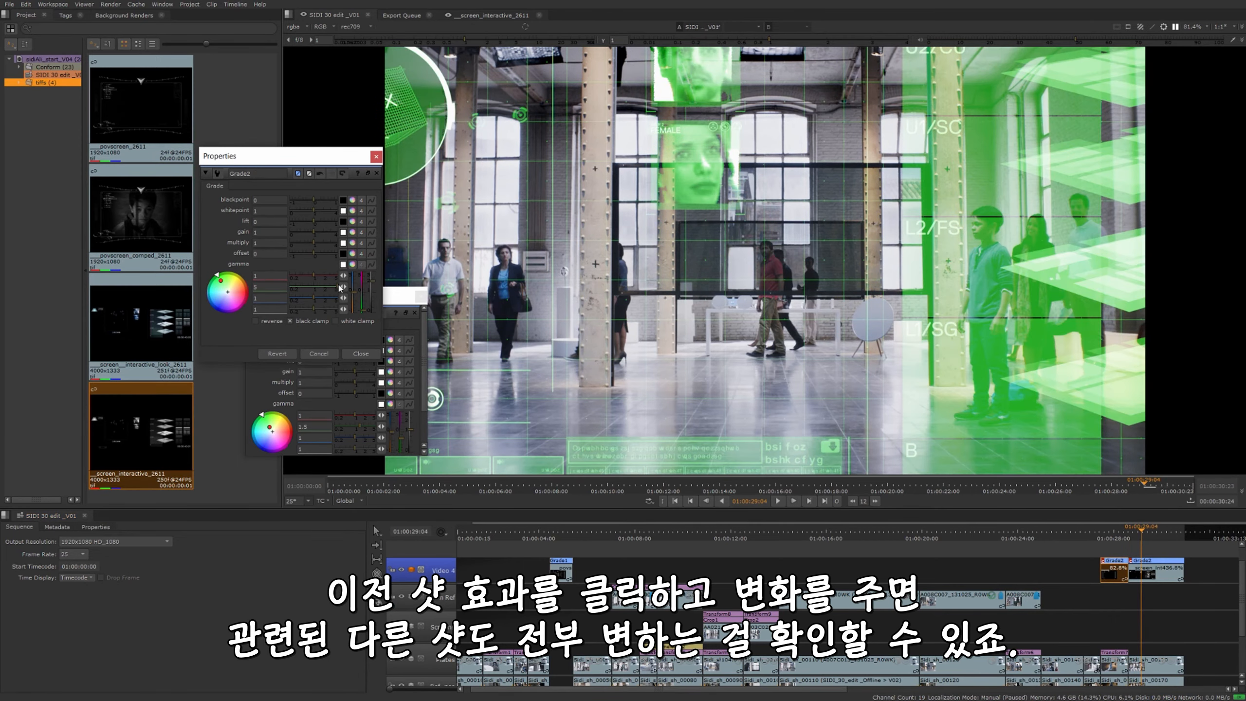
left_click(1139, 528)
mouse_move(1139, 528)
left_mouse_down()
mouse_move(1099, 529)
mouse_move(1143, 529)
left_mouse_up()
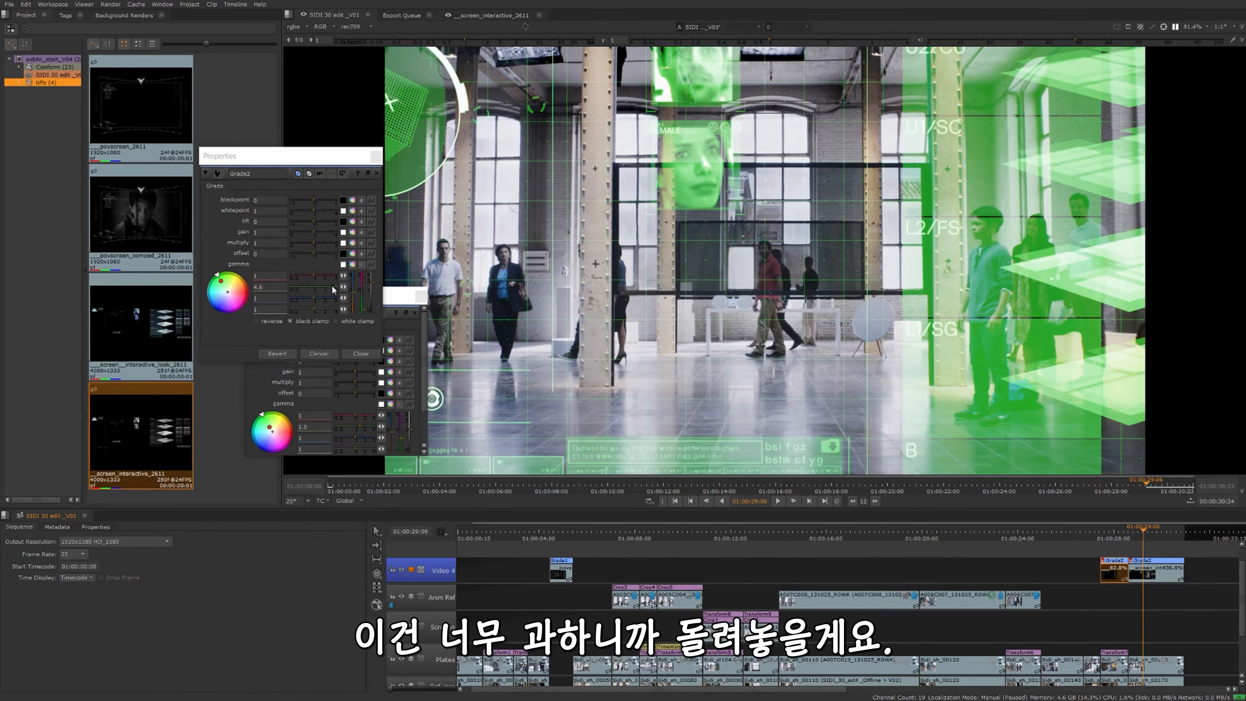
Lower the Grade2 gamma green value, and delete the Grade effects from the last two shots of the Video 4 track.
left_click_drag(331, 284, 320, 289)
left_click(376, 156)
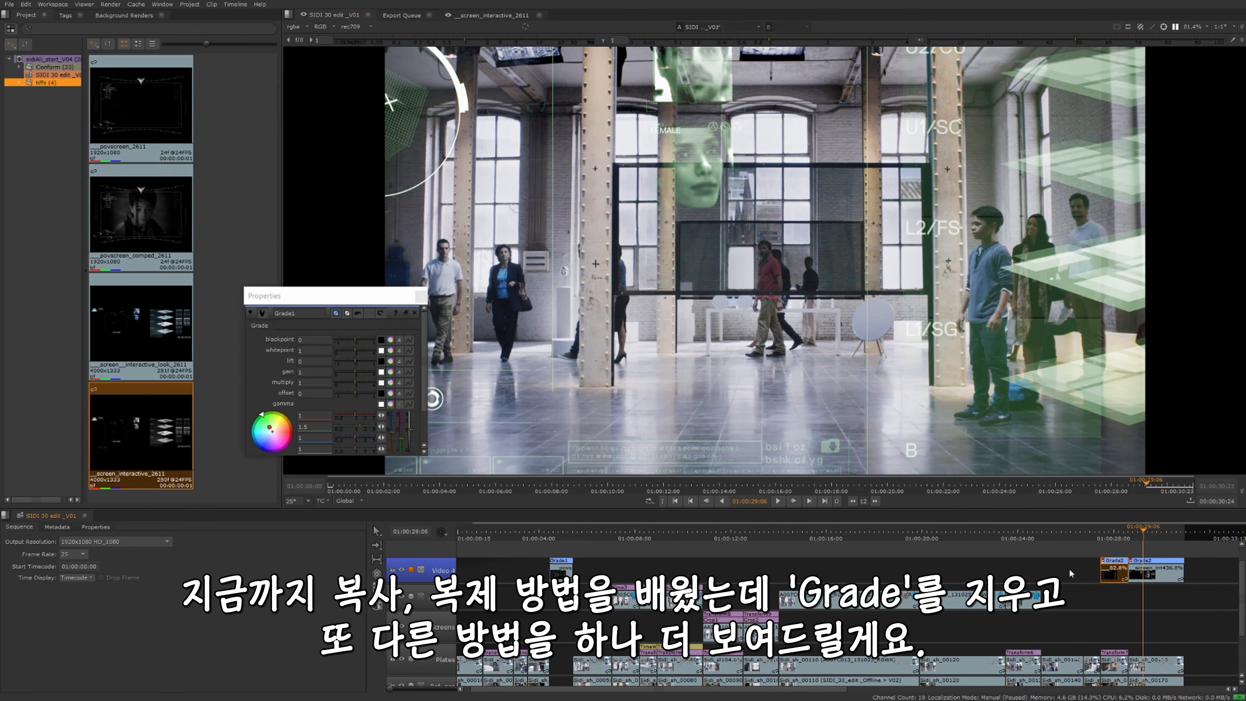
left_click(1112, 560)
key("Delete")
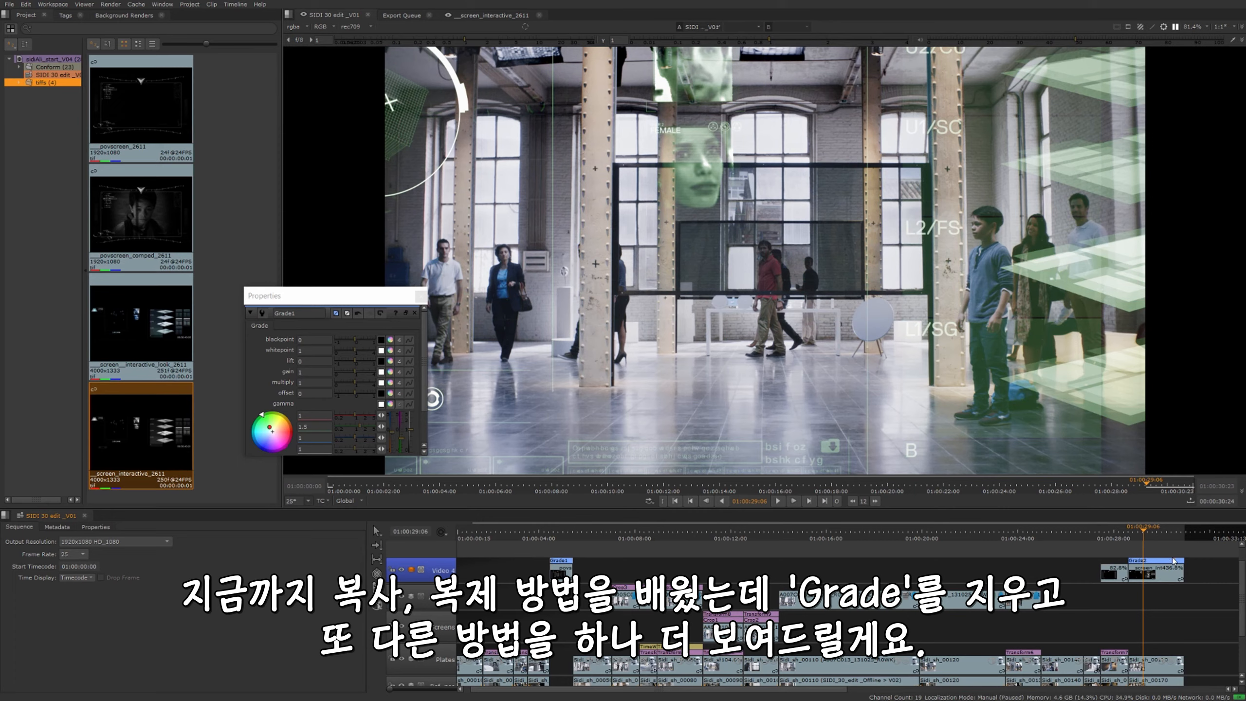
left_click(1173, 560)
key("Delete")
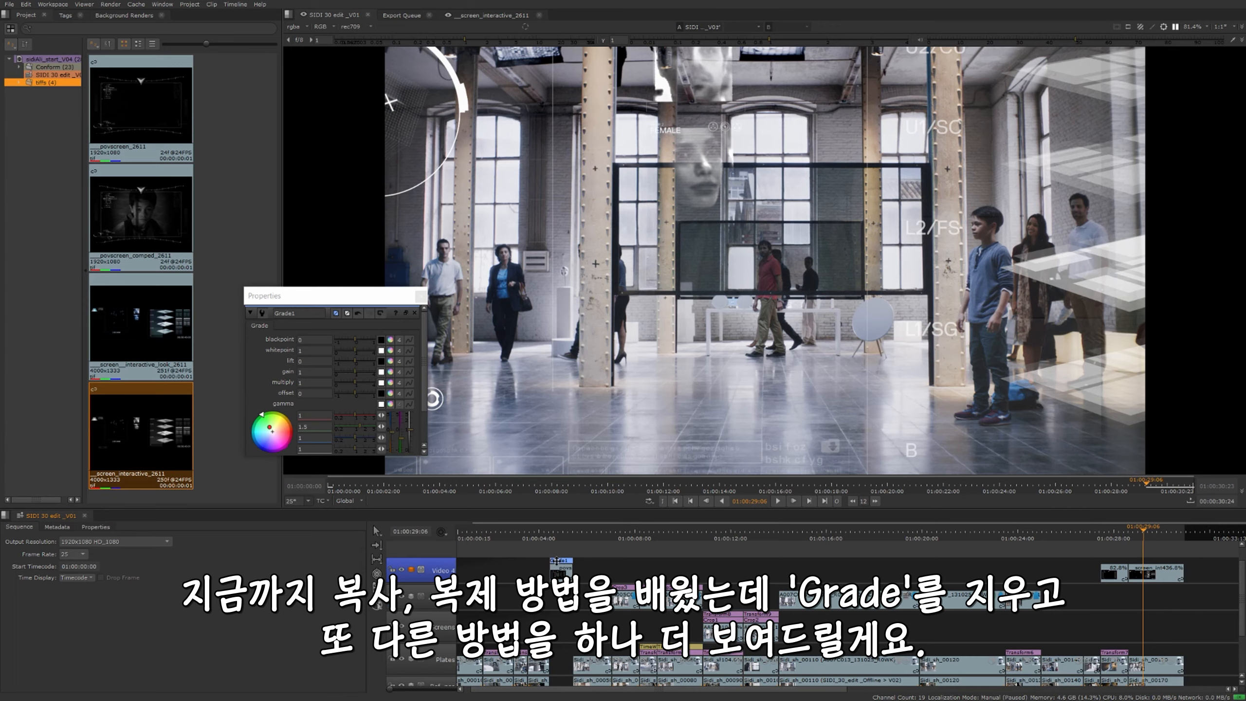
Save the first Video 4 shot's Grade1 settings as a preset named Green in the sidi presets menu, overwriting the existing one.
double_click(556, 560)
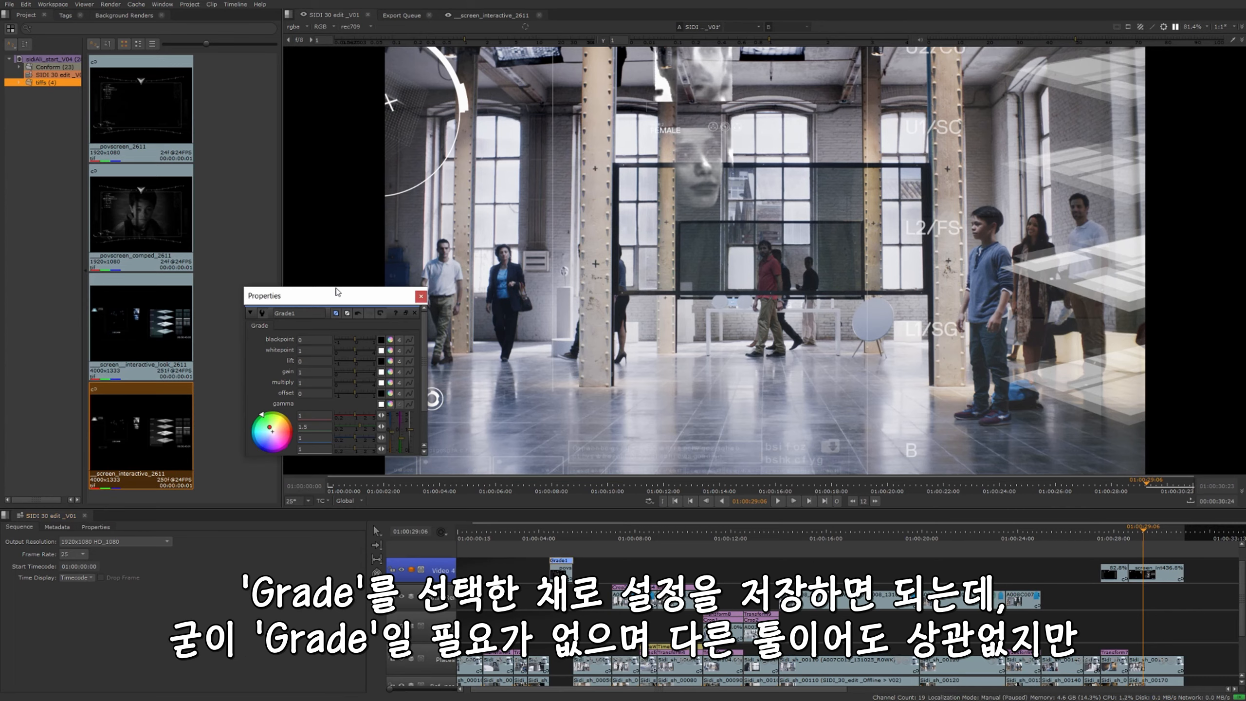
left_click_drag(337, 289, 337, 261)
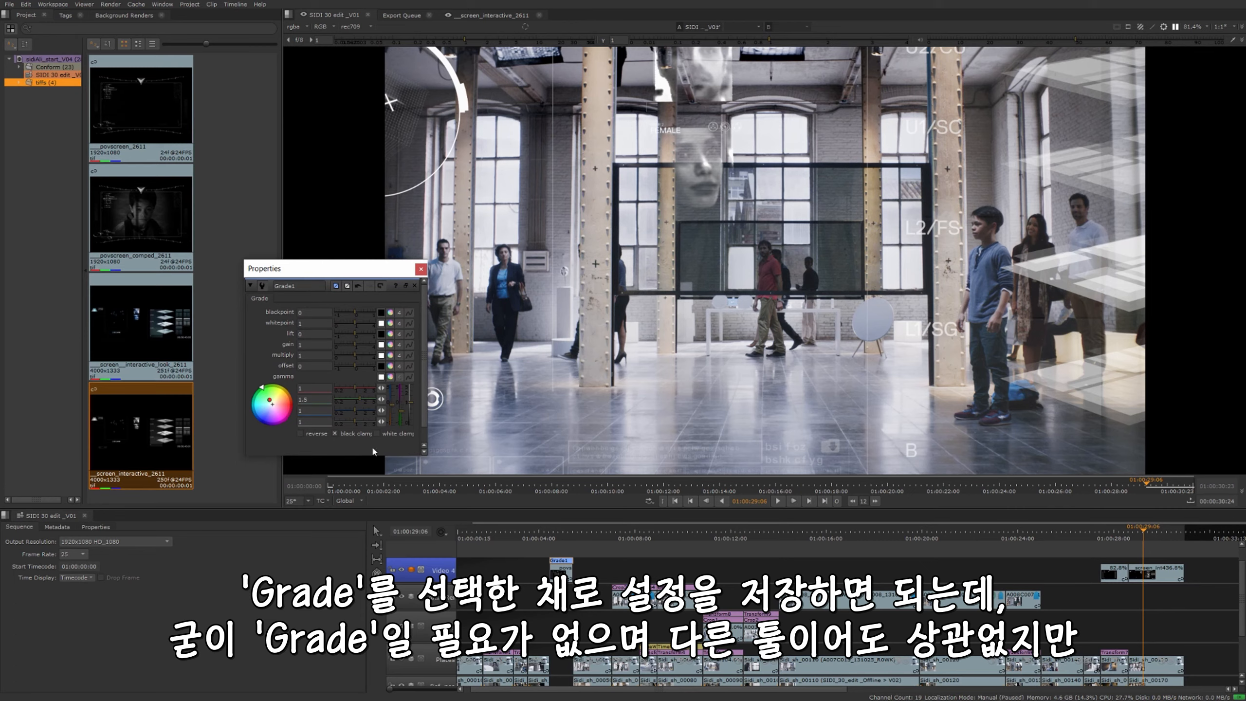
left_click(264, 288)
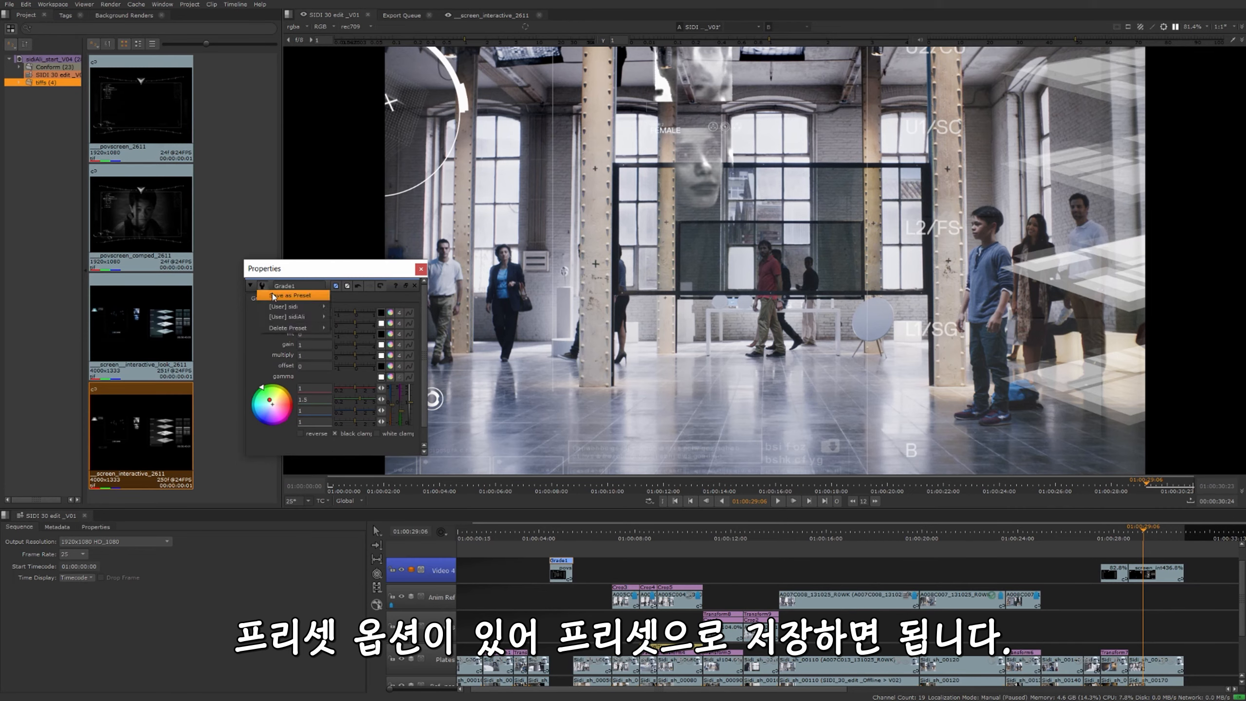
left_click(285, 294)
left_click(627, 338)
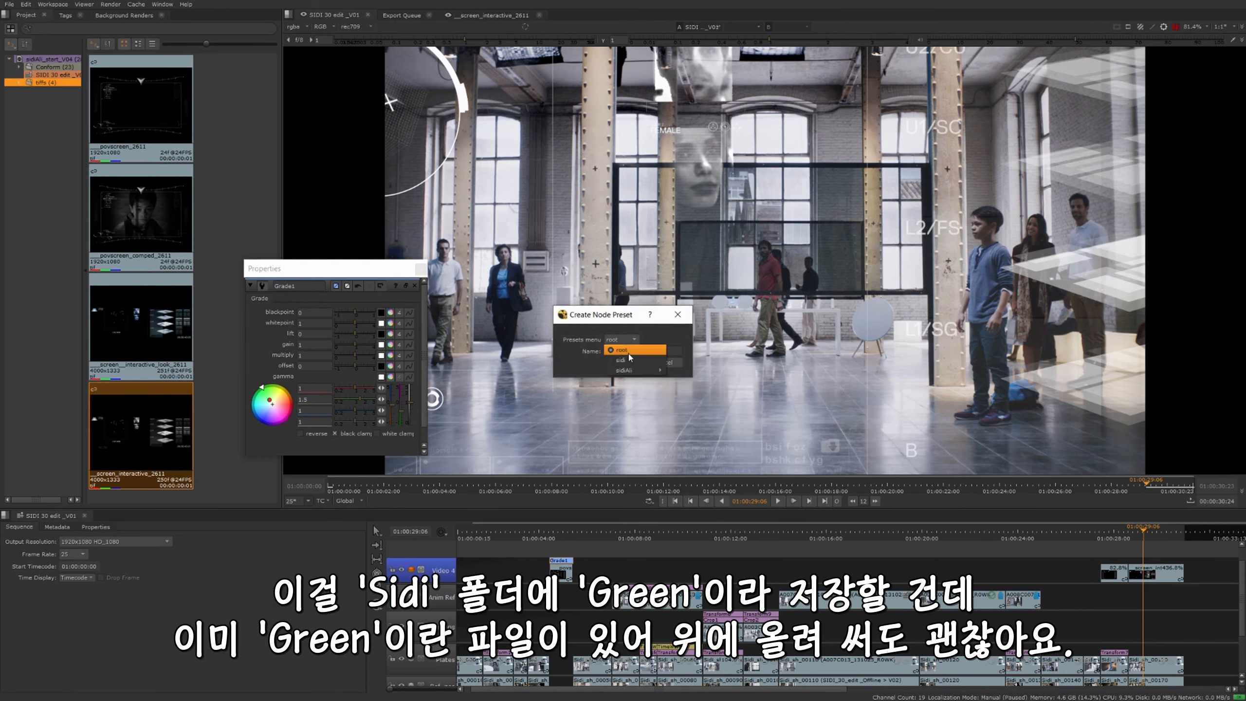
left_click(630, 361)
type("Green")
left_click(622, 363)
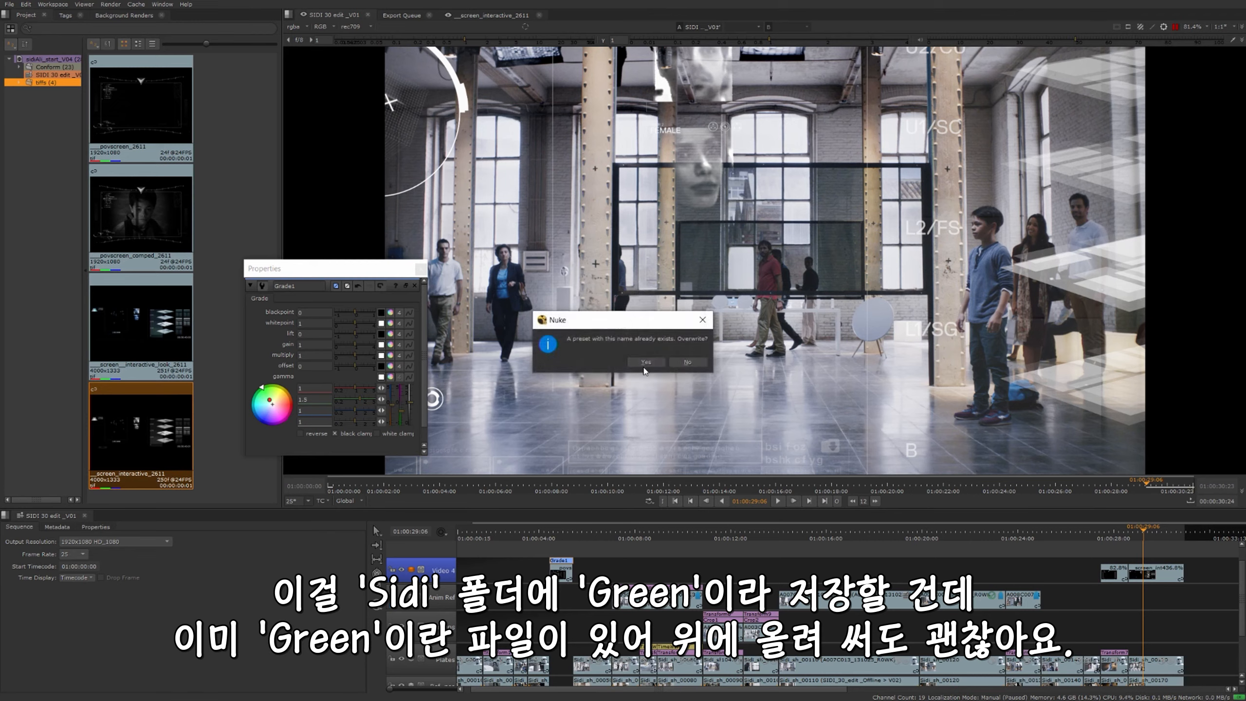
left_click(650, 360)
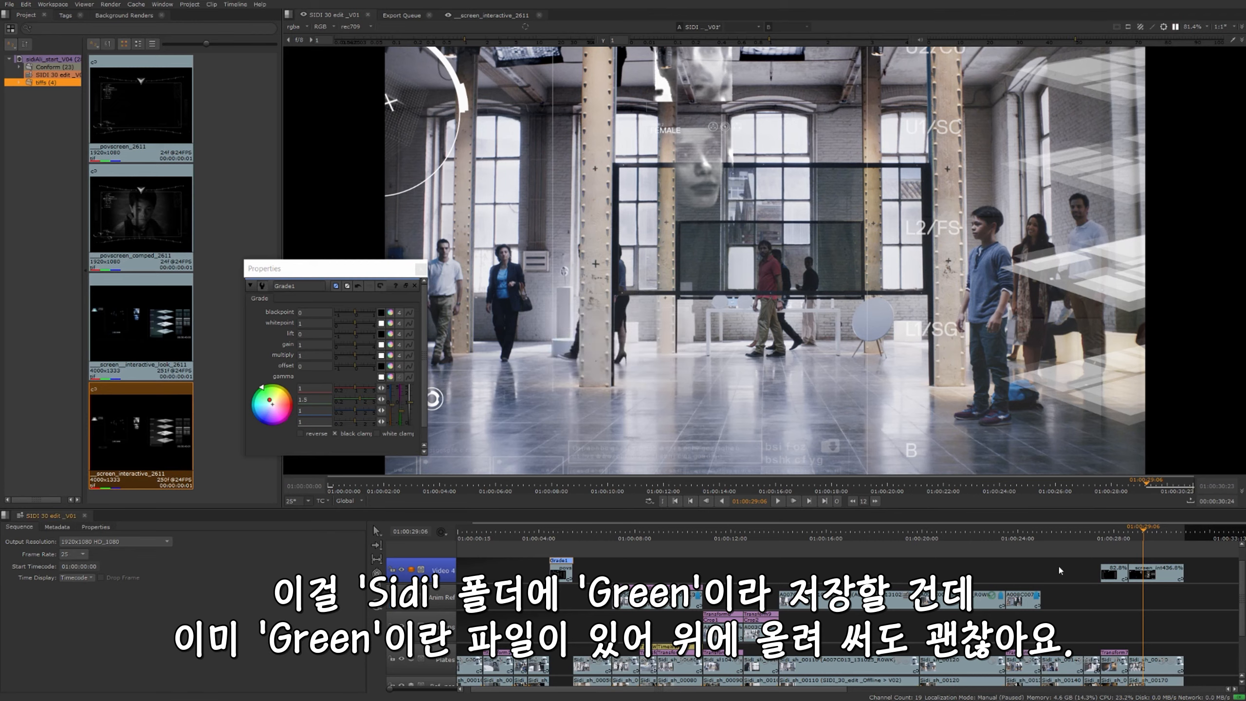
Add a Grade effect to the last shot of the Video 4 track and load the Green user preset from the sidi group.
left_click(1171, 574)
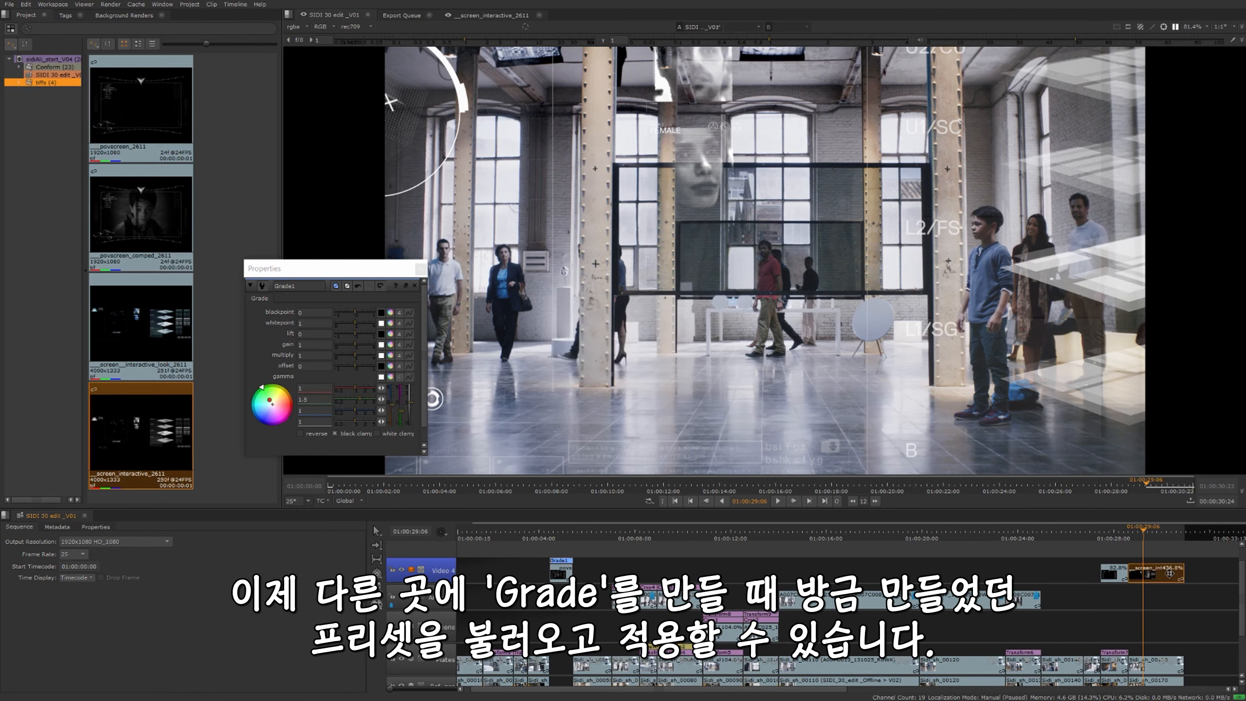
right_click(1170, 574)
mouse_move(1153, 564)
left_click(1054, 603)
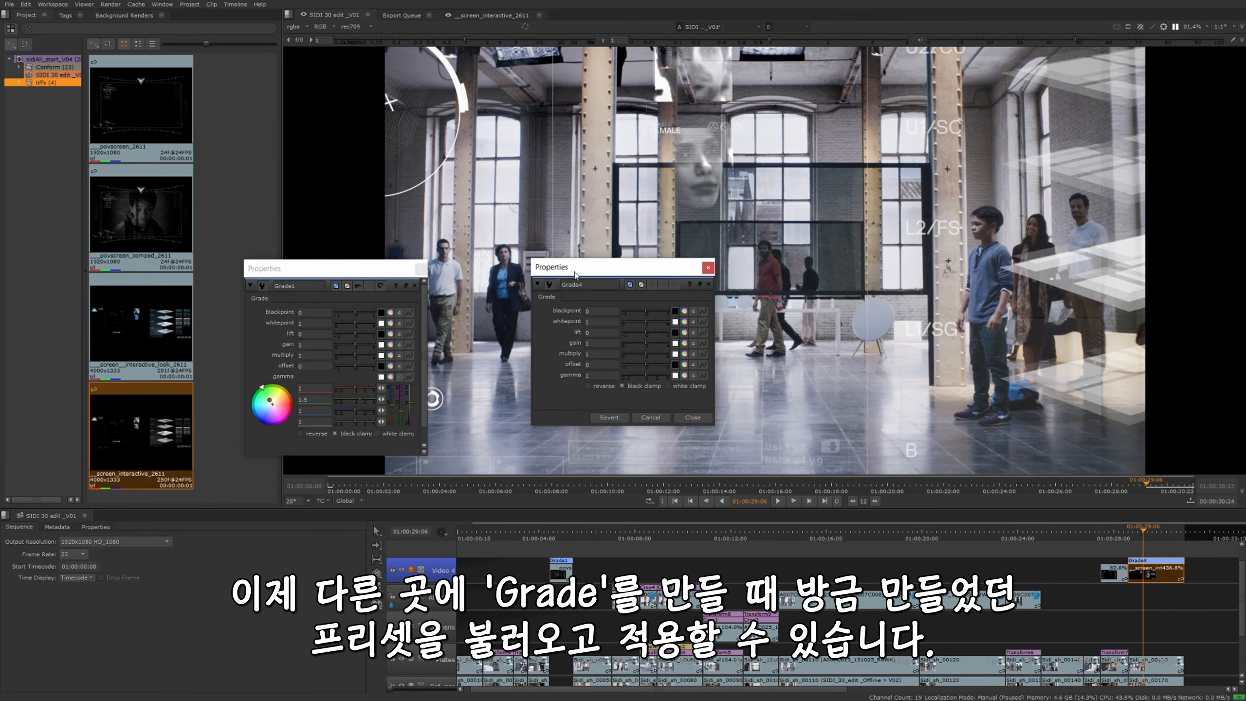
left_click_drag(575, 273, 163, 153)
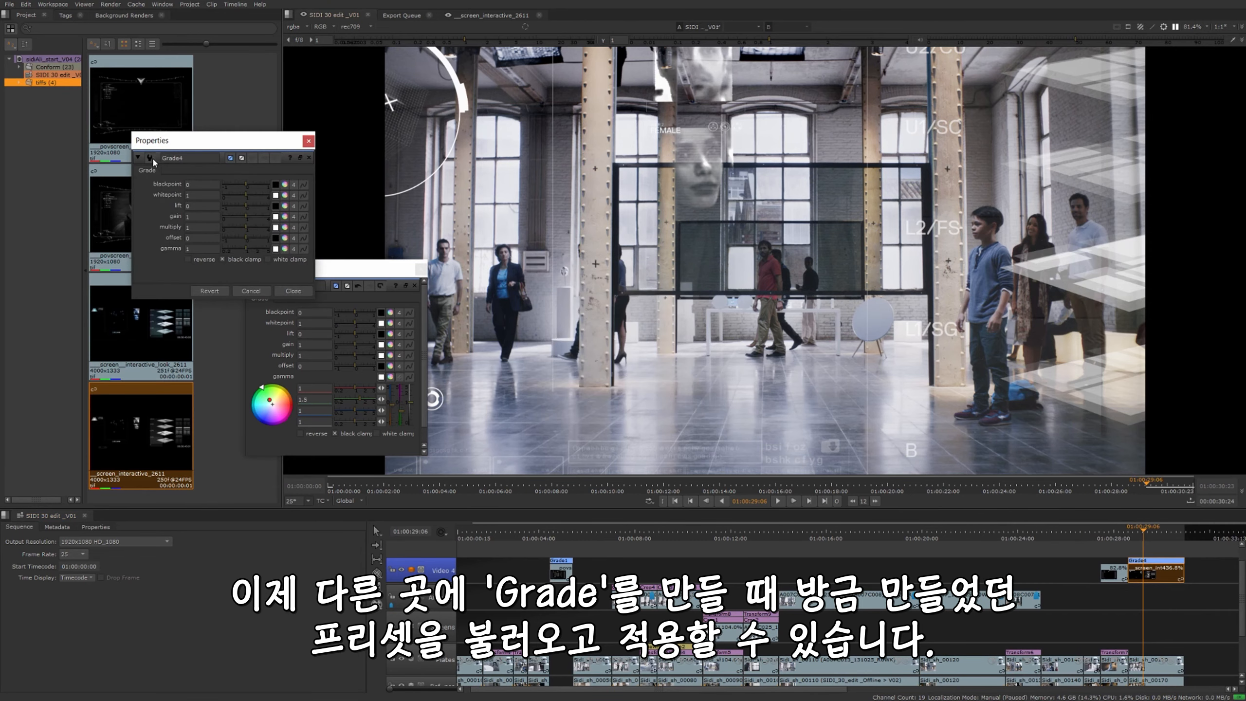
left_click(152, 161)
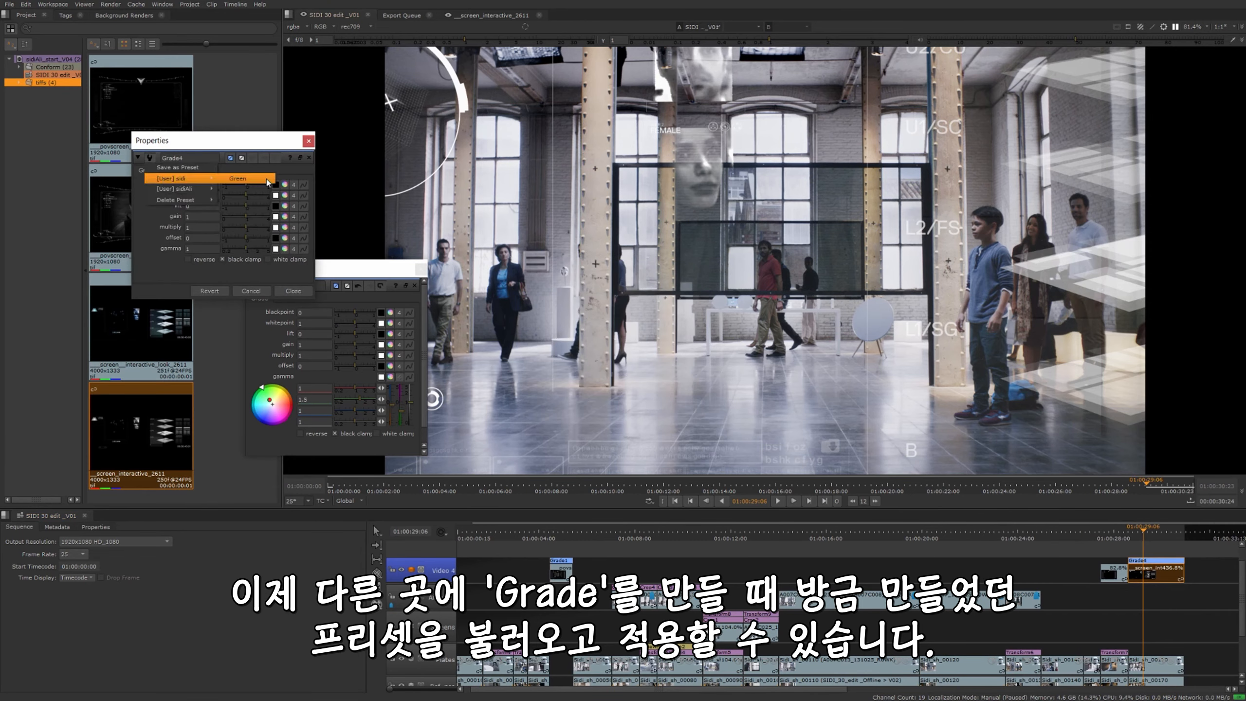
left_click(267, 181)
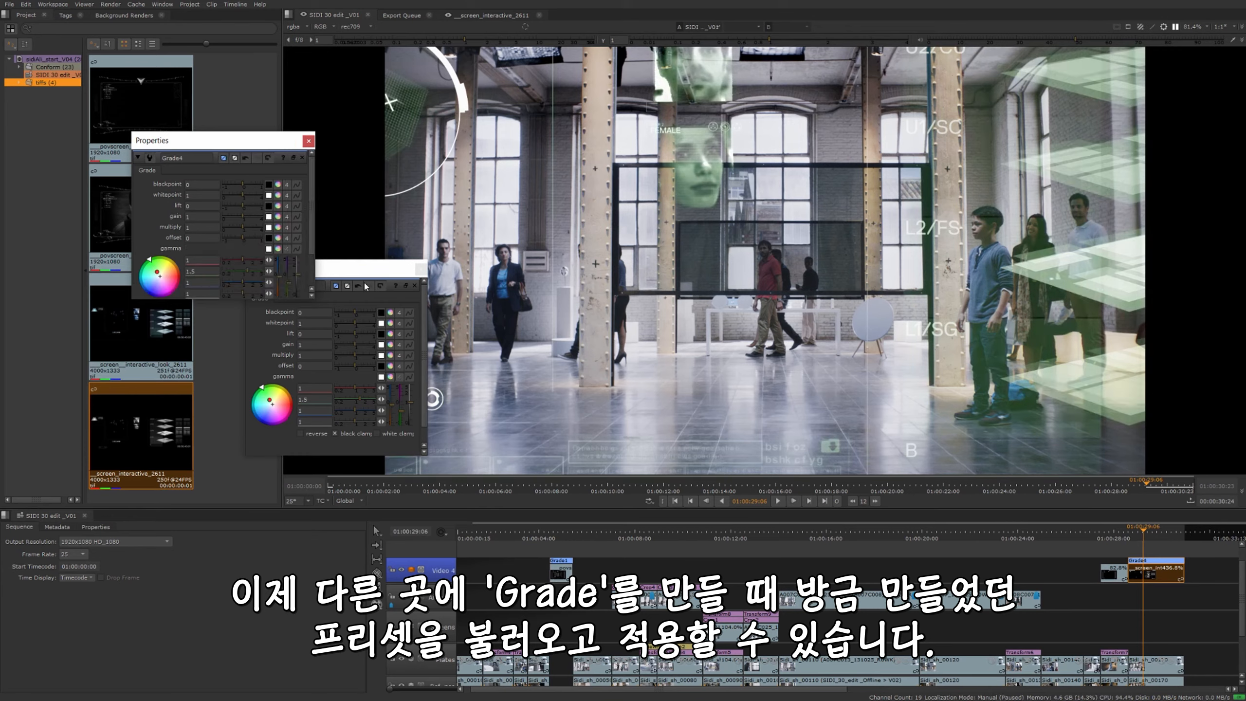
left_click_drag(259, 142, 362, 87)
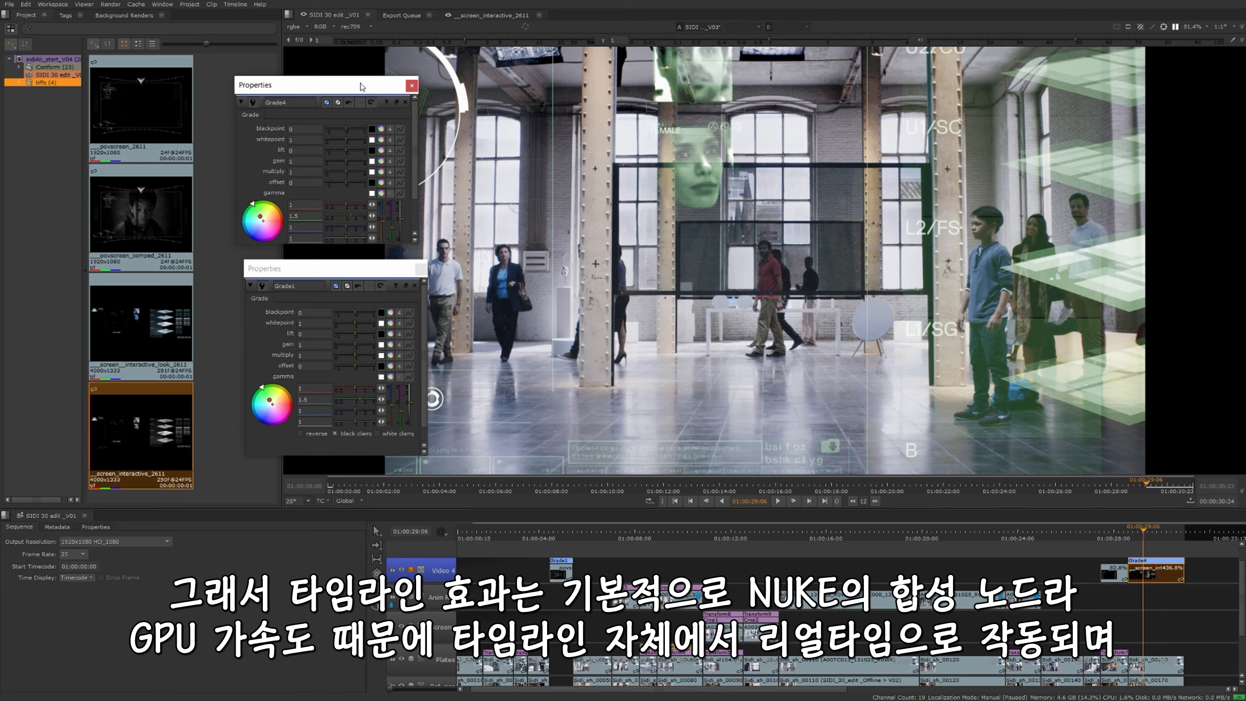
left_click(412, 85)
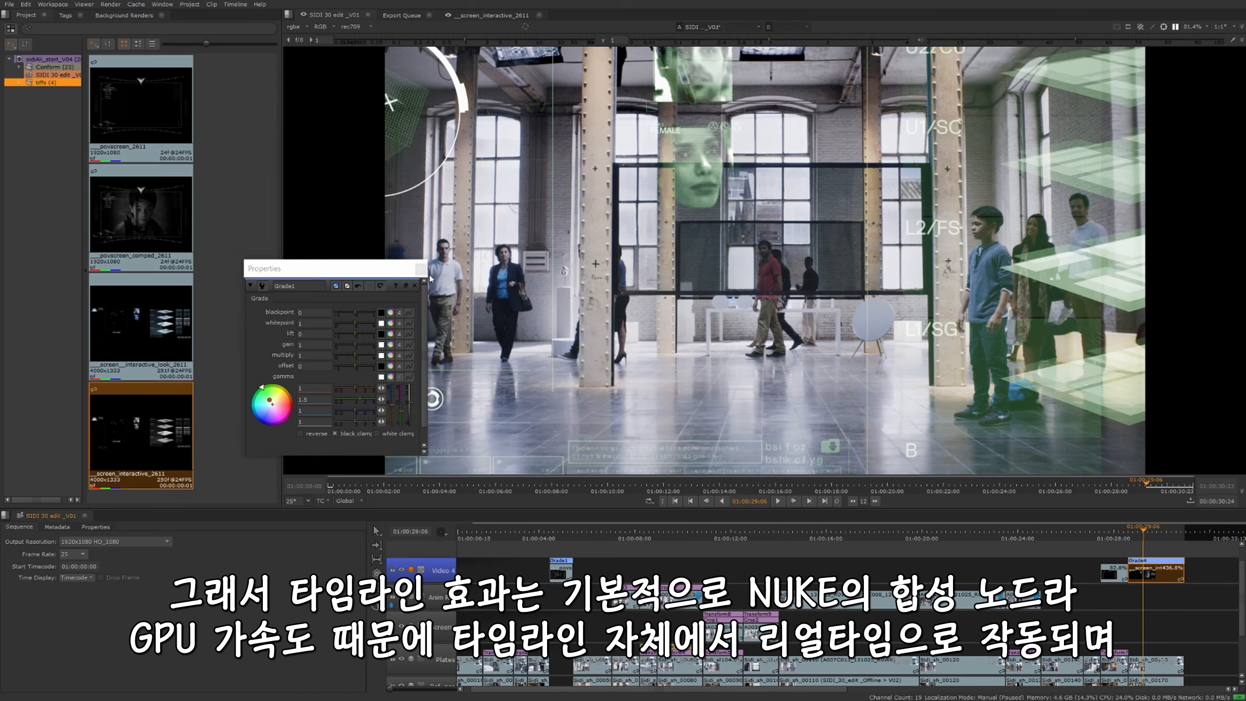
left_click(421, 269)
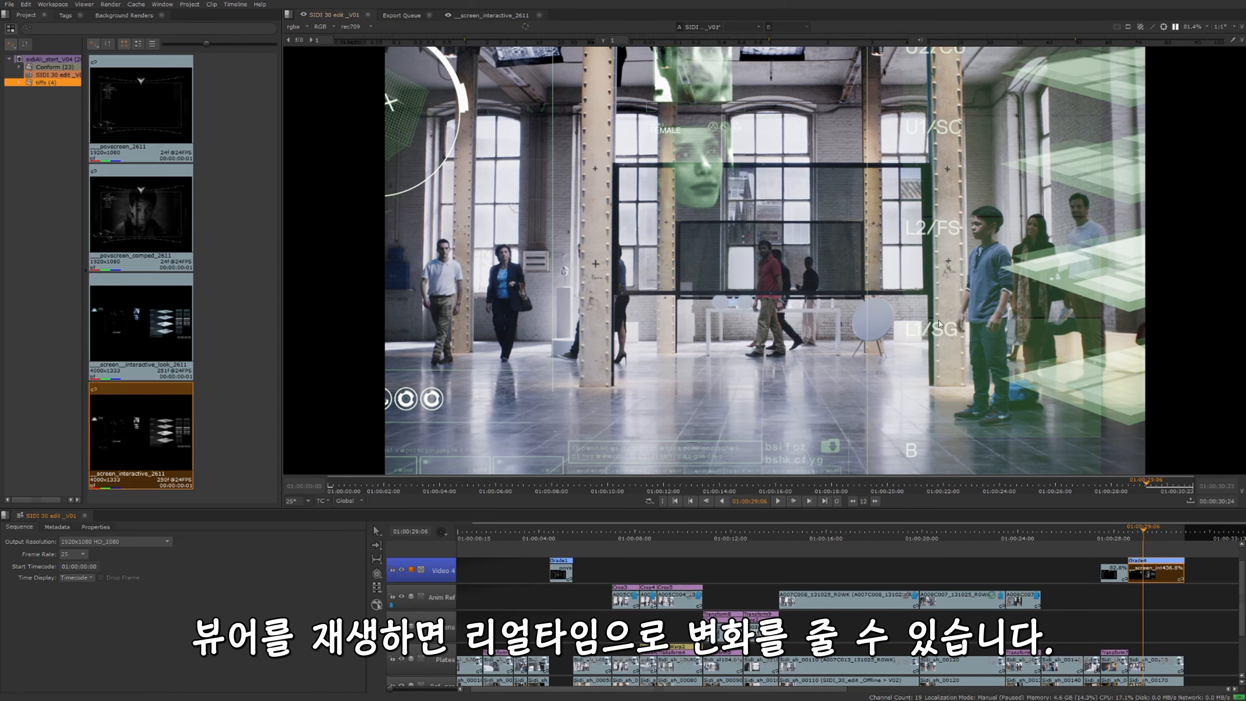
Add a Transform effect above the Grade on the last shot of the Video 4 track.
scroll(938, 319, "down", 2)
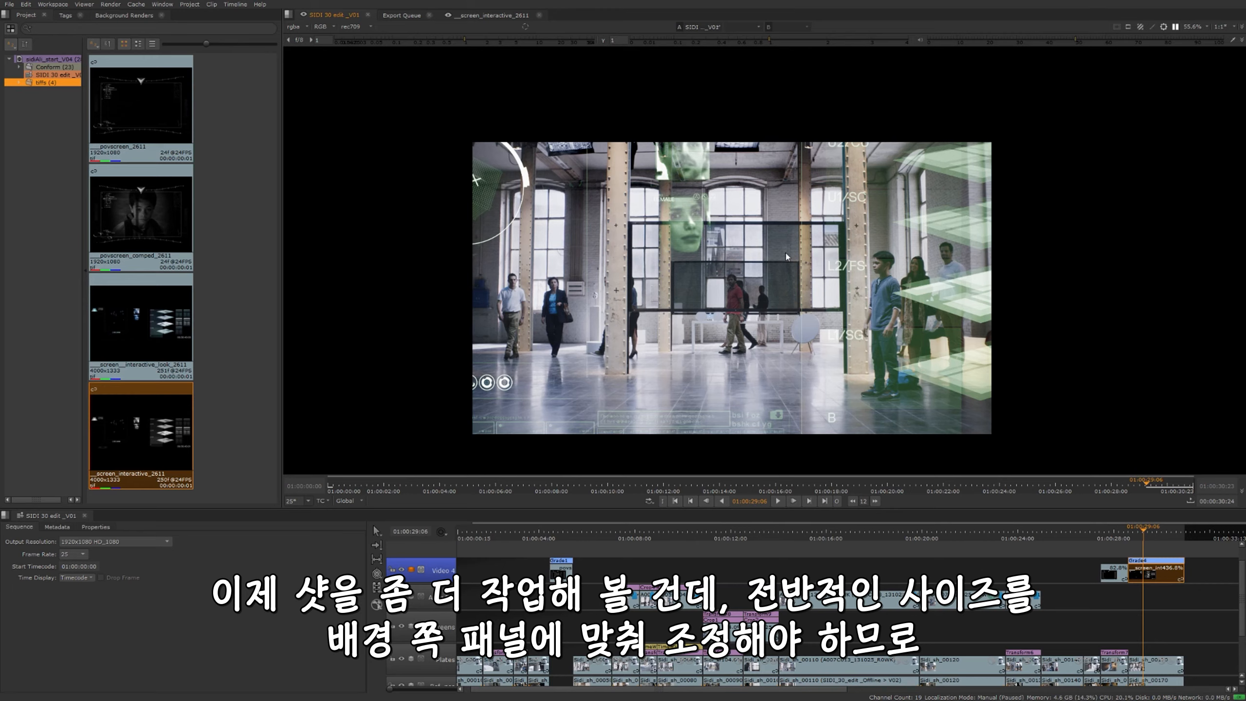
right_click(1164, 572)
mouse_move(1165, 571)
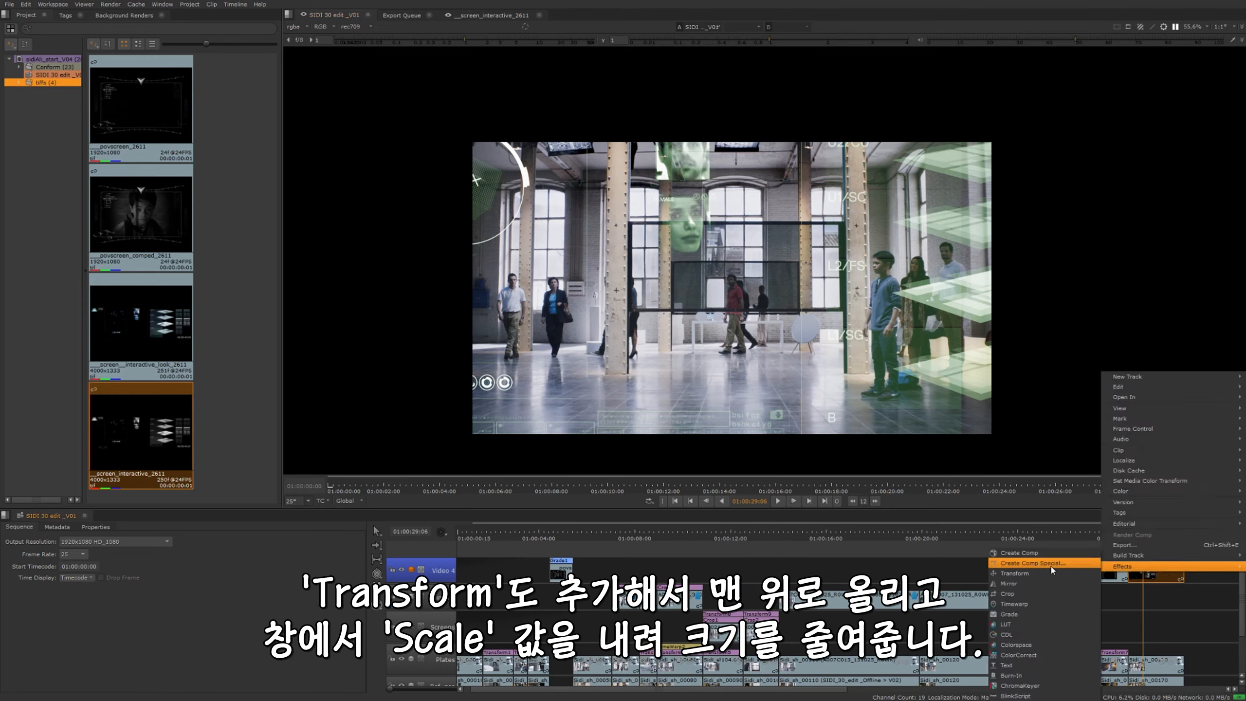
left_click(1030, 573)
left_click_drag(652, 268, 403, 263)
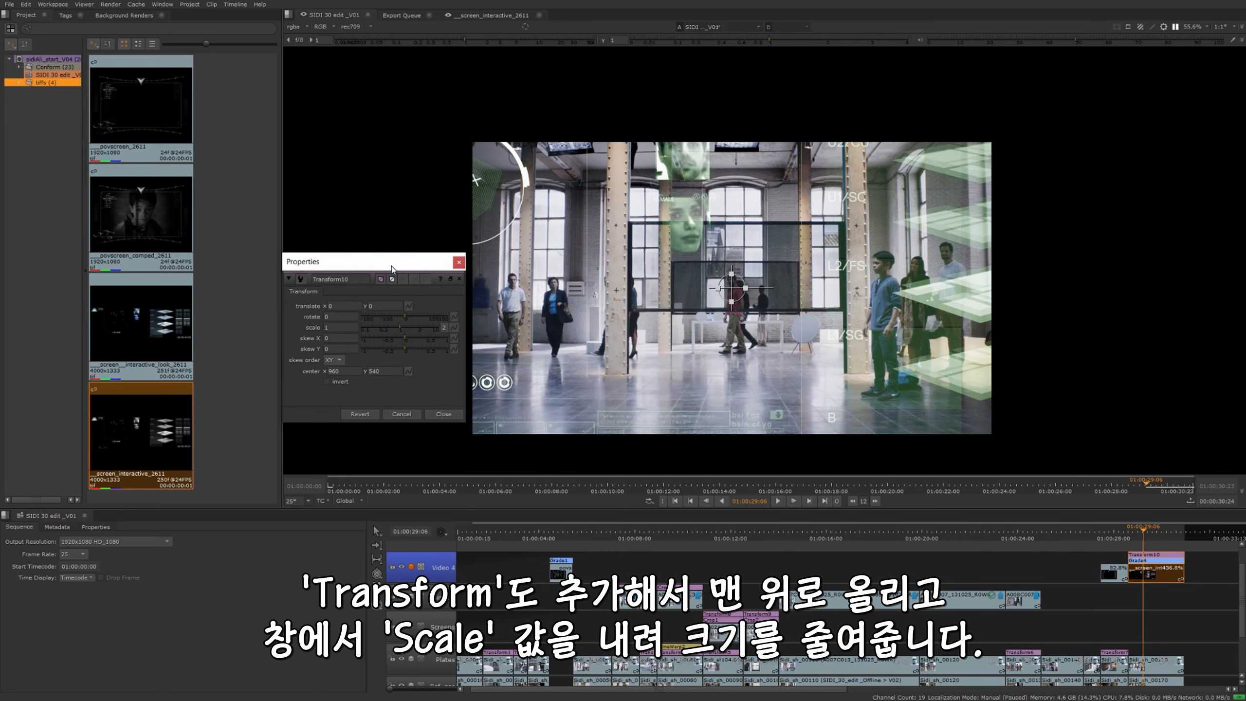
Set the Transform scale to 0.19 and move the graphics onto the background glass panel, translated by about x 16.2 and y 77.4.
left_click(333, 327)
key("Down")
key("Down")
key("Down")
key("Down")
key("Down")
key("Down")
key("Down")
key("Down")
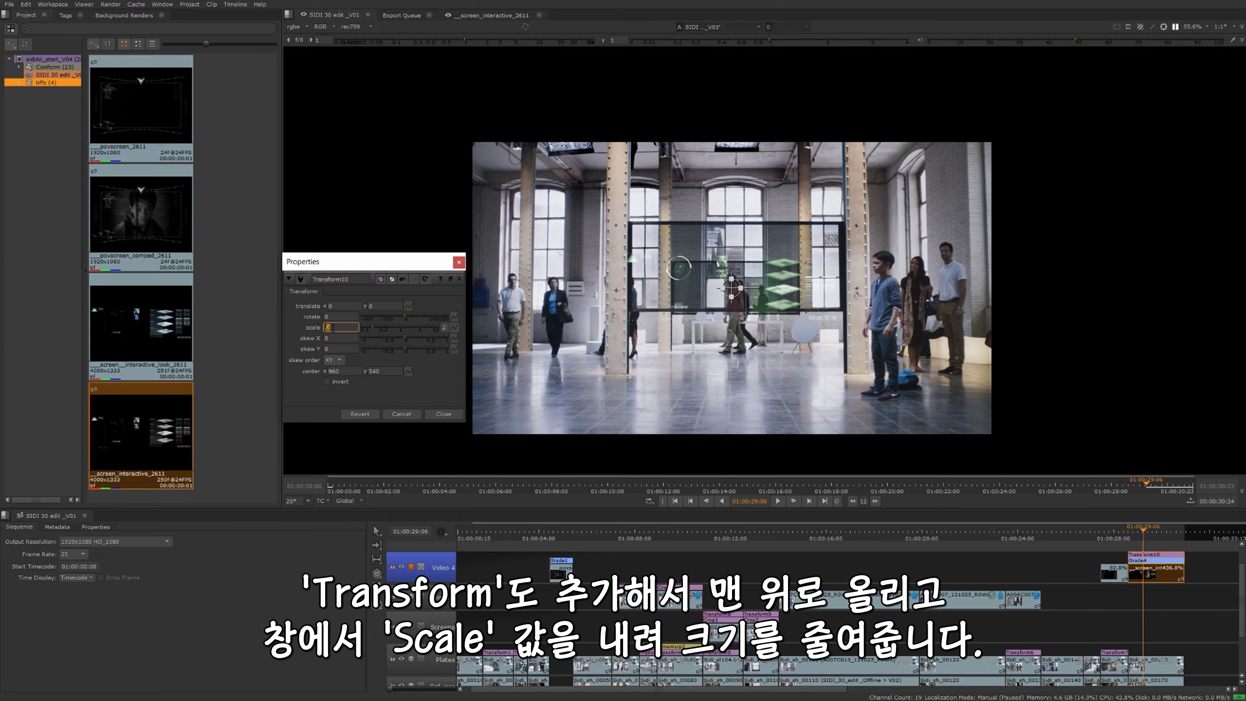
key("Down")
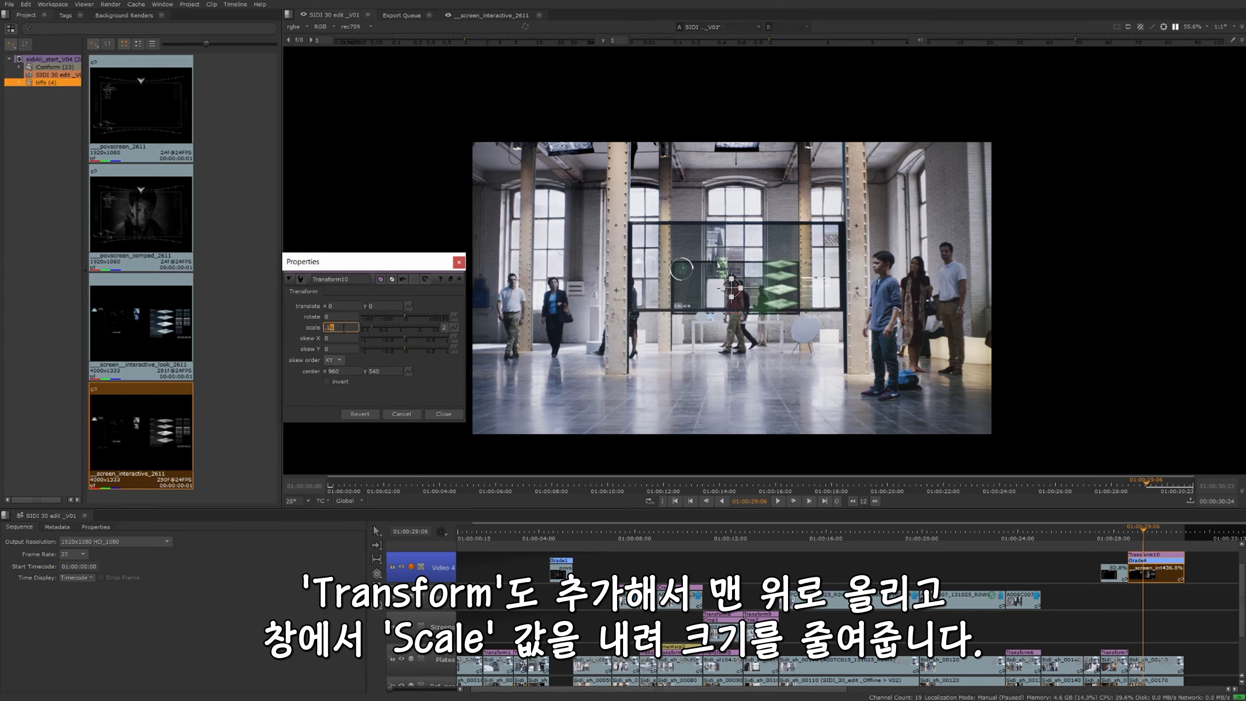
left_click_drag(732, 288, 735, 266)
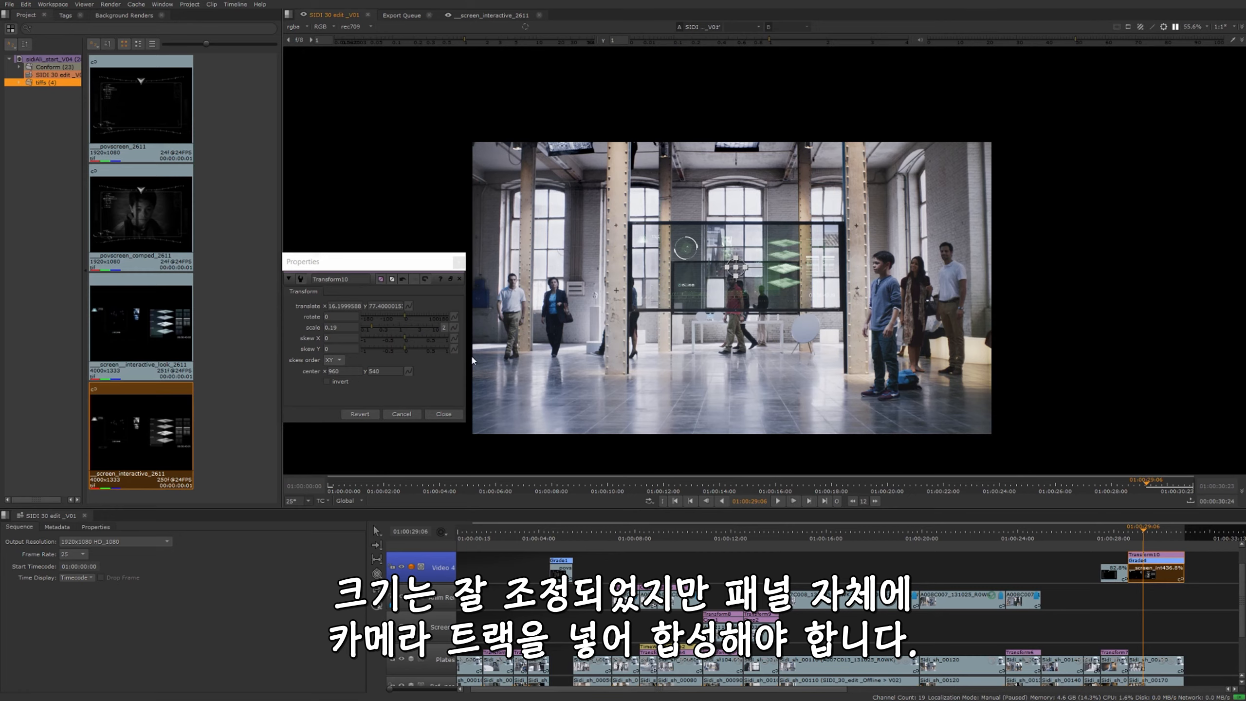
left_click(456, 415)
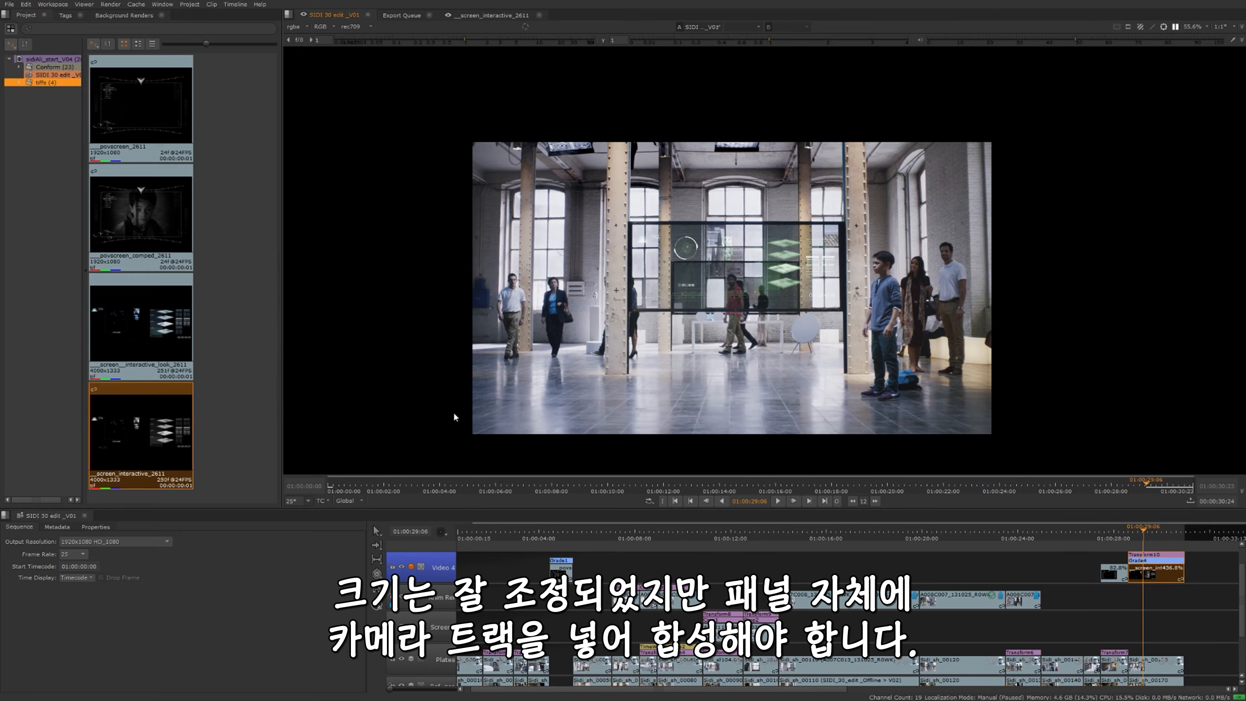
Clone the first Video 4 shot's Grade1 effect and paste it onto the 82.8% shot near the end, viewed at 01:00:28:02.
left_click(1131, 529)
left_click_drag(1132, 529, 1115, 529)
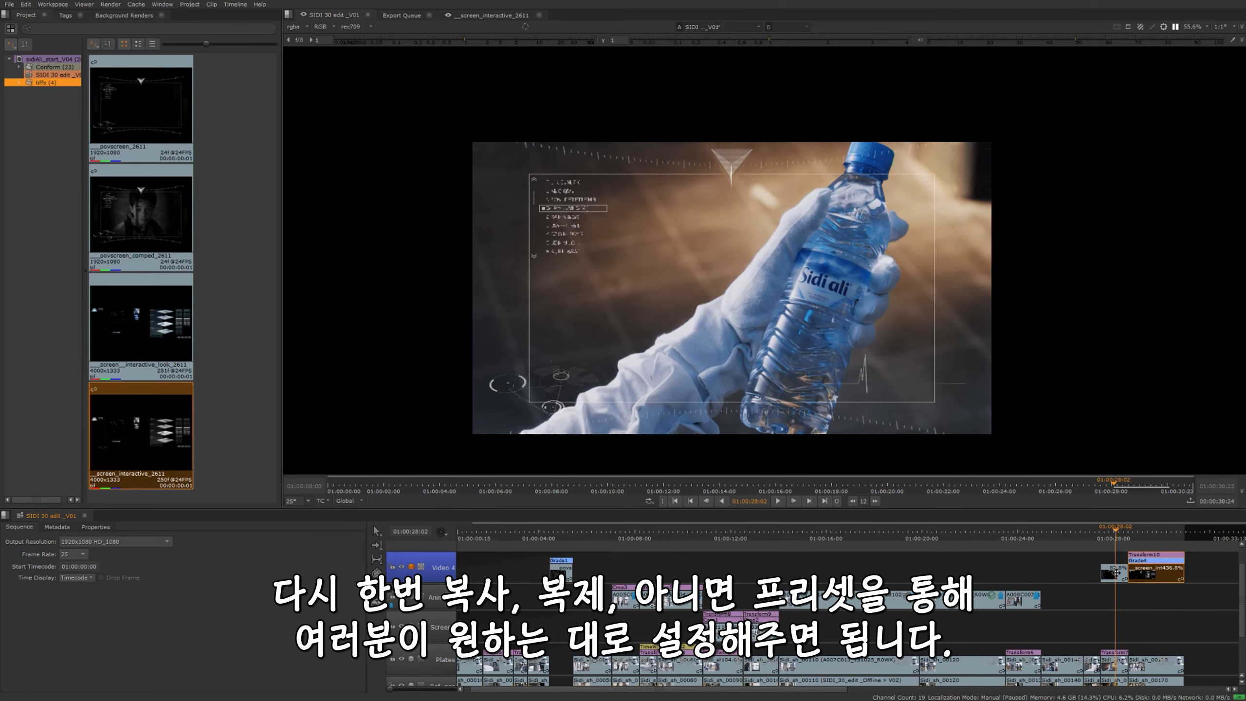
left_click(561, 560)
left_click(587, 568)
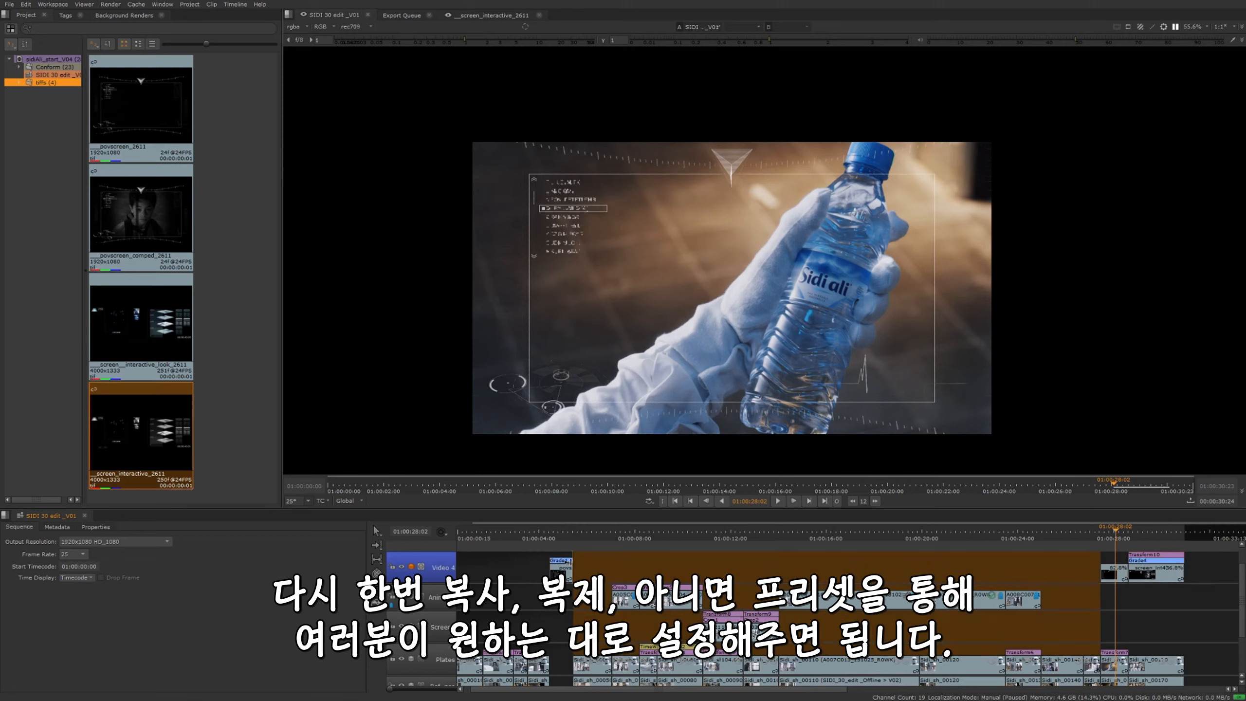
left_click(558, 561)
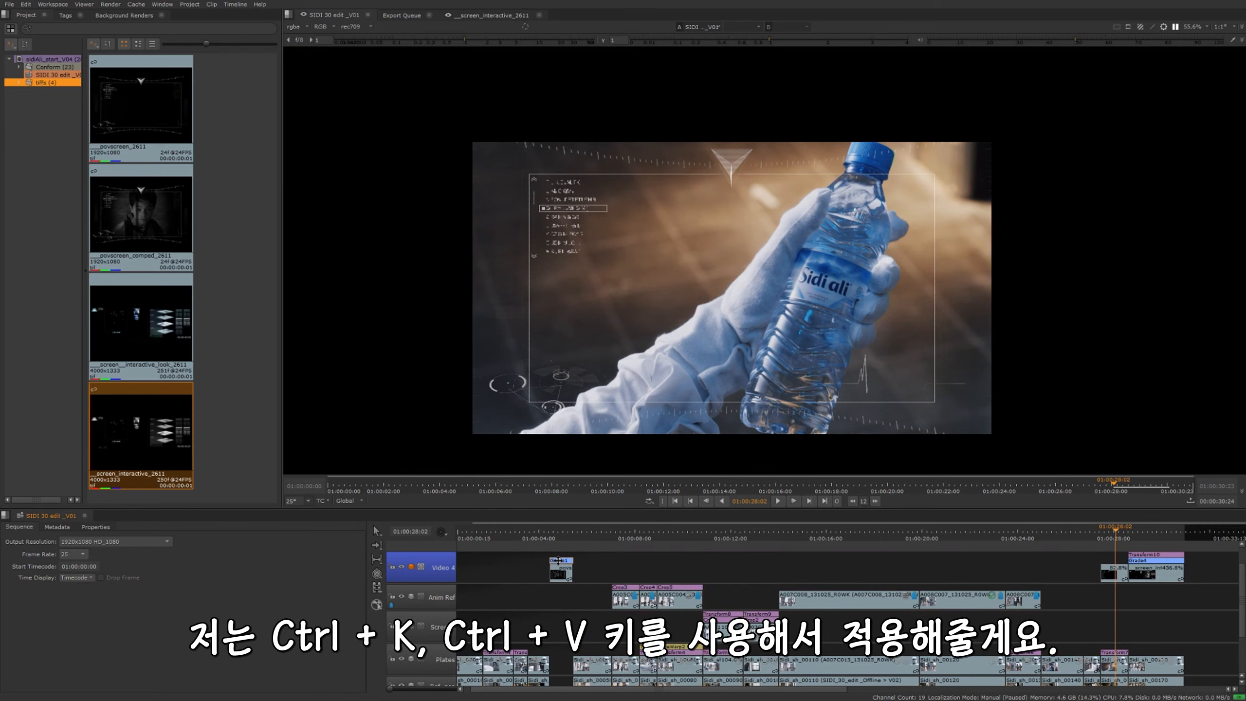
left_click(1110, 574)
key("ctrl+v")
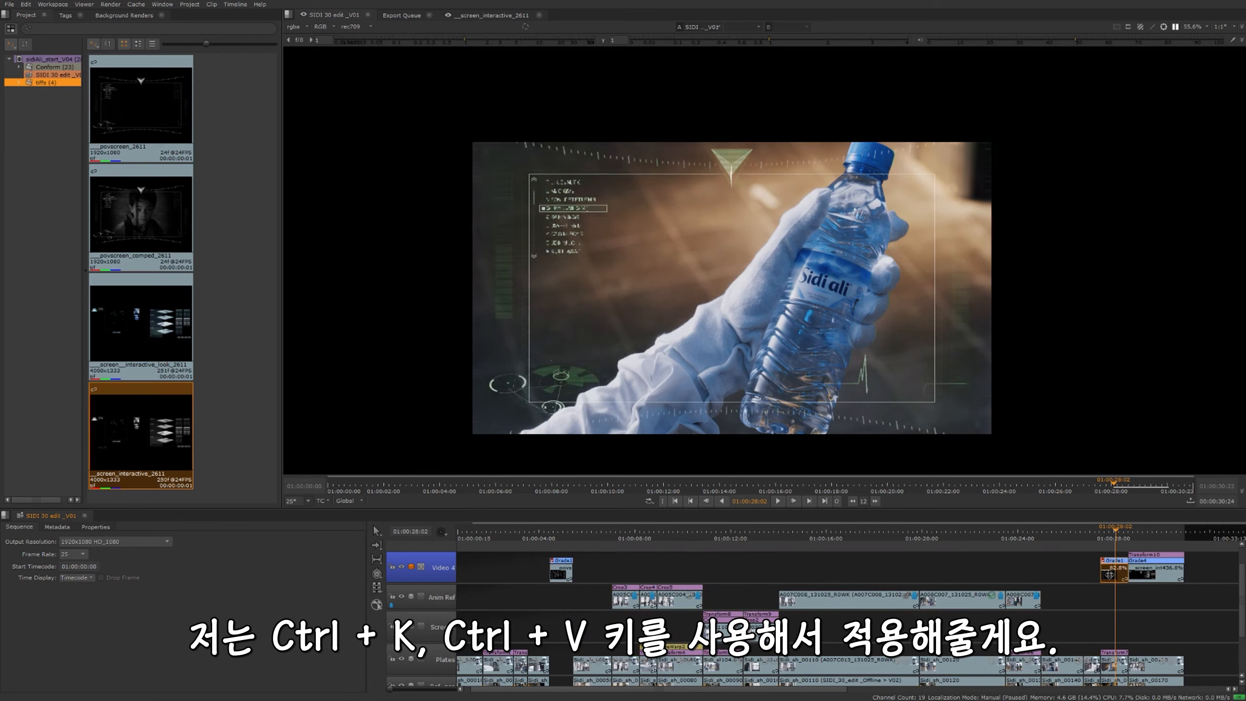
Go to 01:00:04:22 and add a Transform effect to the face-scan shot on the Video 4 track.
left_click_drag(1137, 540, 560, 543)
scroll(696, 329, "up", 2)
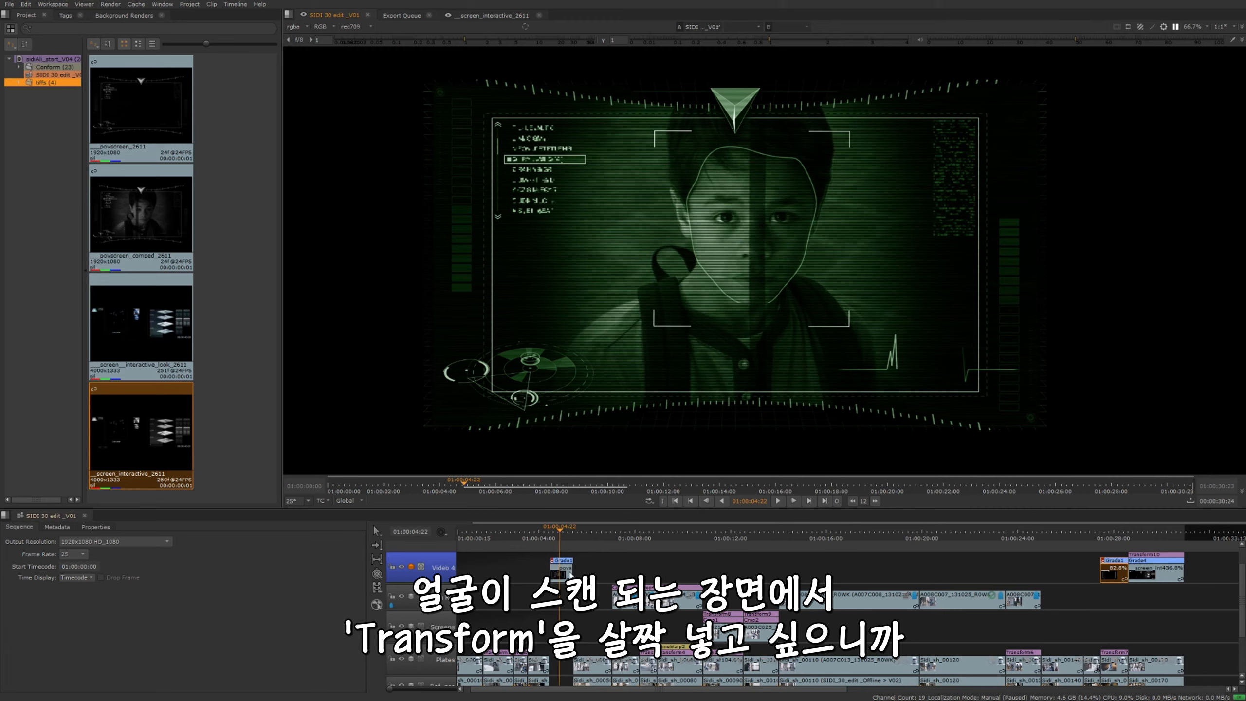
right_click(564, 571)
mouse_move(638, 567)
left_click(736, 568)
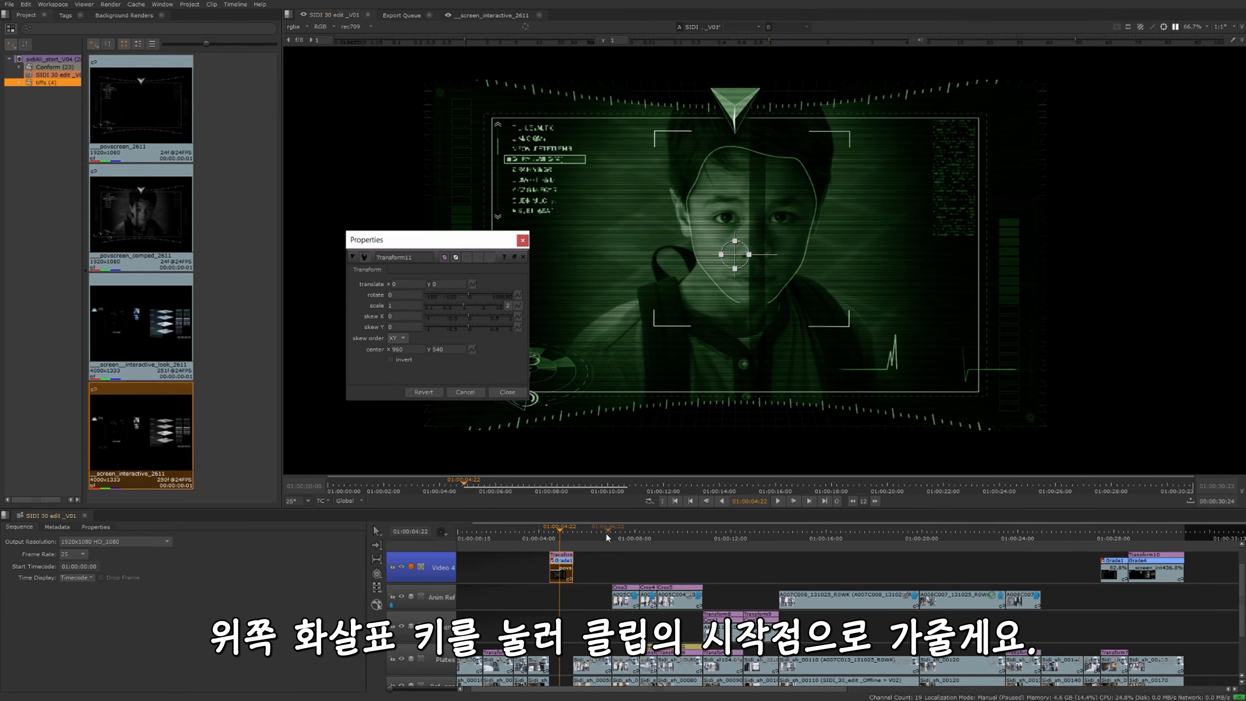
Go to the start of the face-scan clip at 01:00:04:12 and set a keyframe on the Transform scale.
left_click(598, 570)
key("Up")
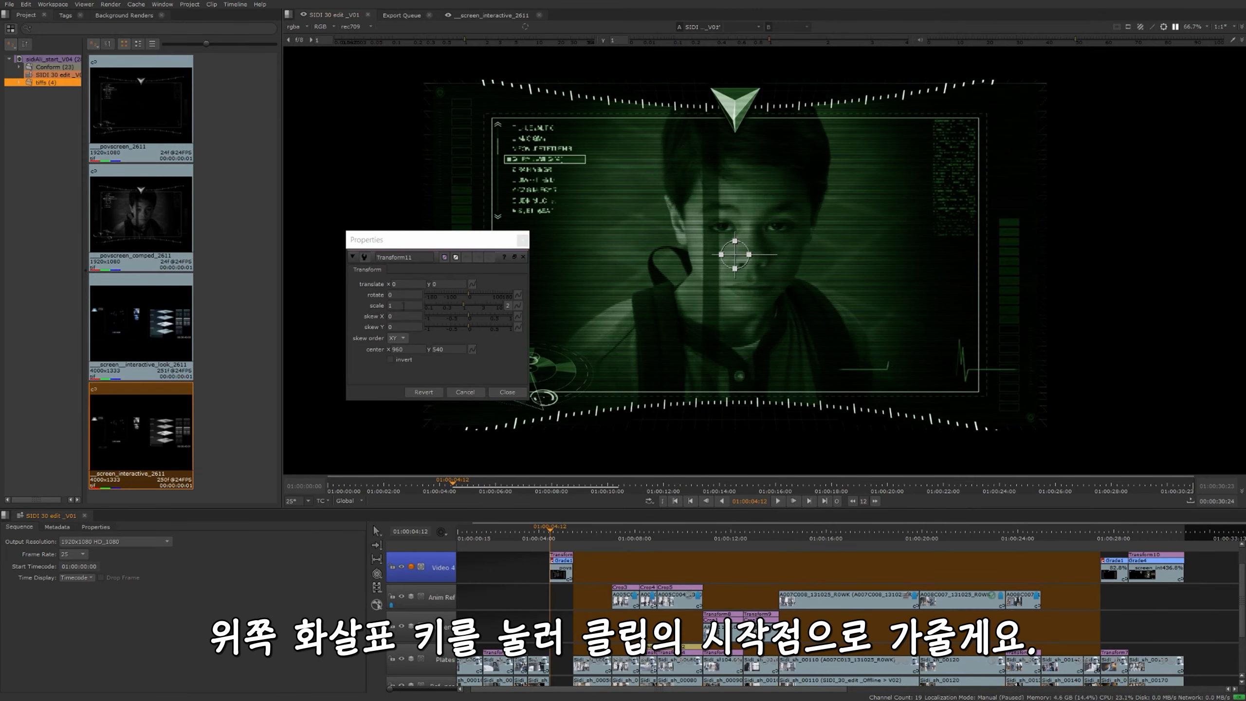
right_click(402, 305)
left_click(417, 309)
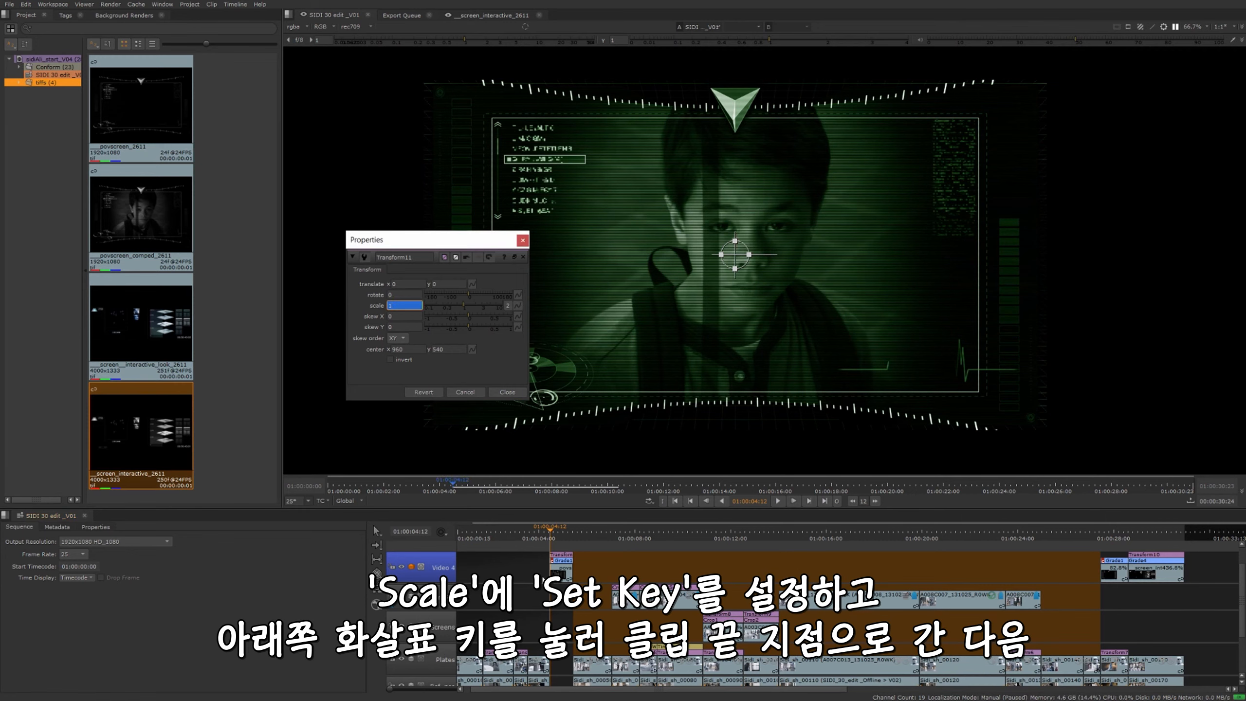
Go to the end of the face-scan clip at 01:00:05:11 and set the Transform scale to 3.3.
left_click(541, 401)
key("Down")
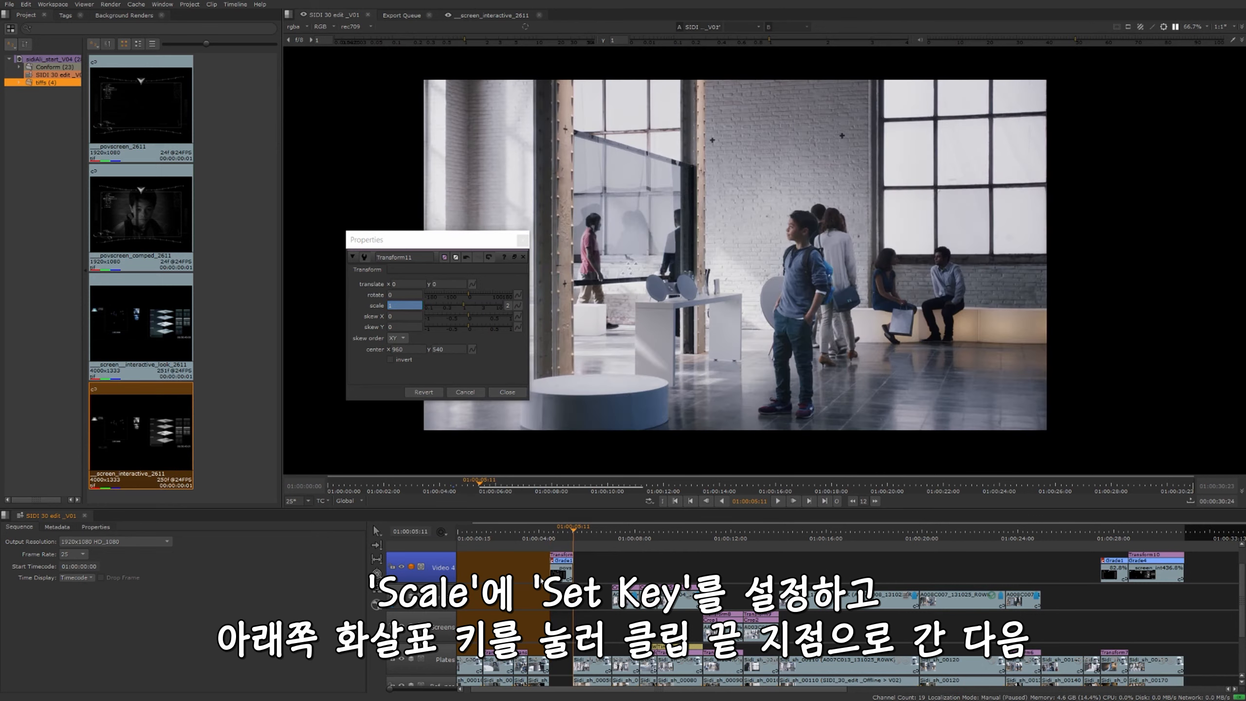
left_click(403, 306)
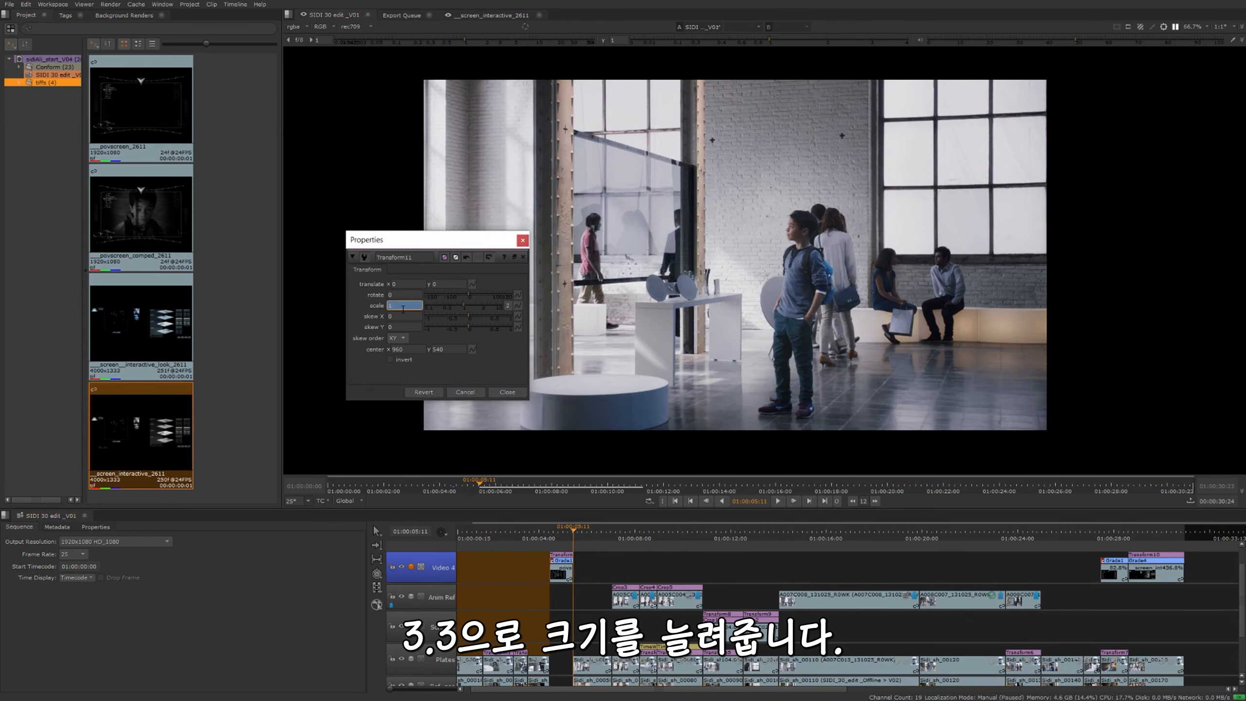
type("3.3")
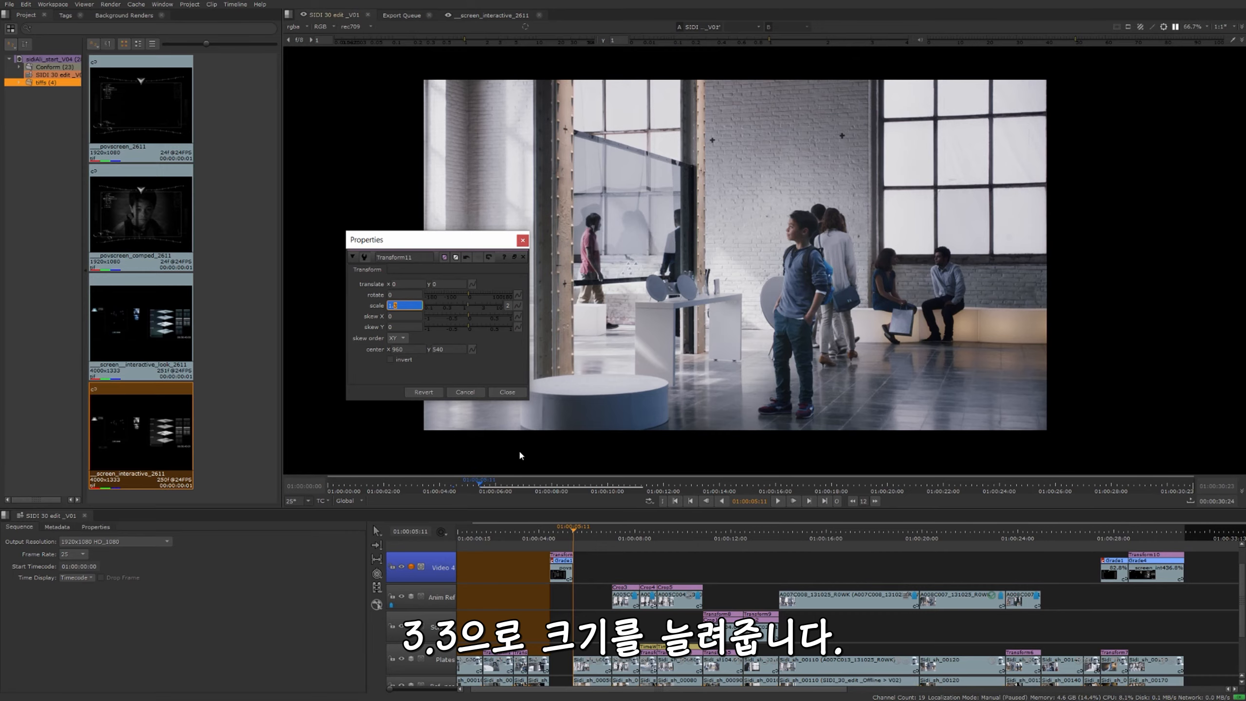
Review the animated scale in the face-scan clip, stopping at 01:00:05:07, and close the Transform properties.
left_click(568, 529)
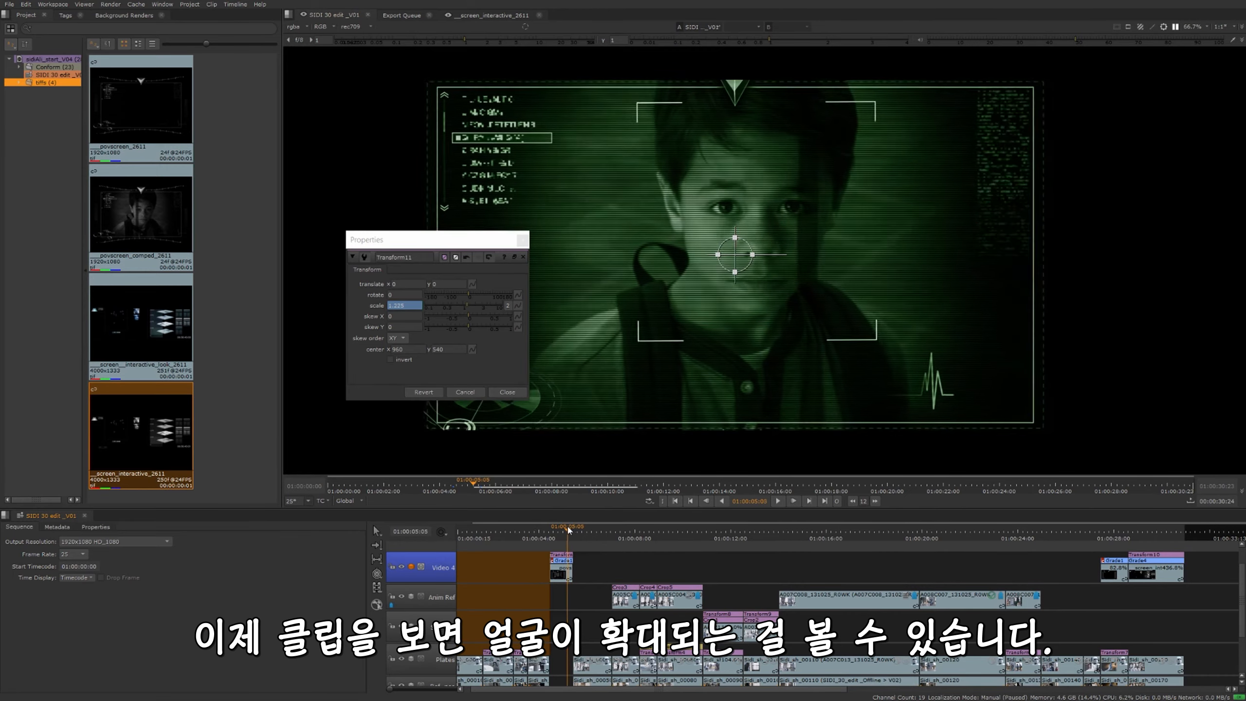
mouse_move(568, 529)
left_mouse_down()
mouse_move(550, 526)
mouse_move(570, 527)
left_mouse_up()
left_click_drag(509, 240, 445, 245)
left_click(459, 248)
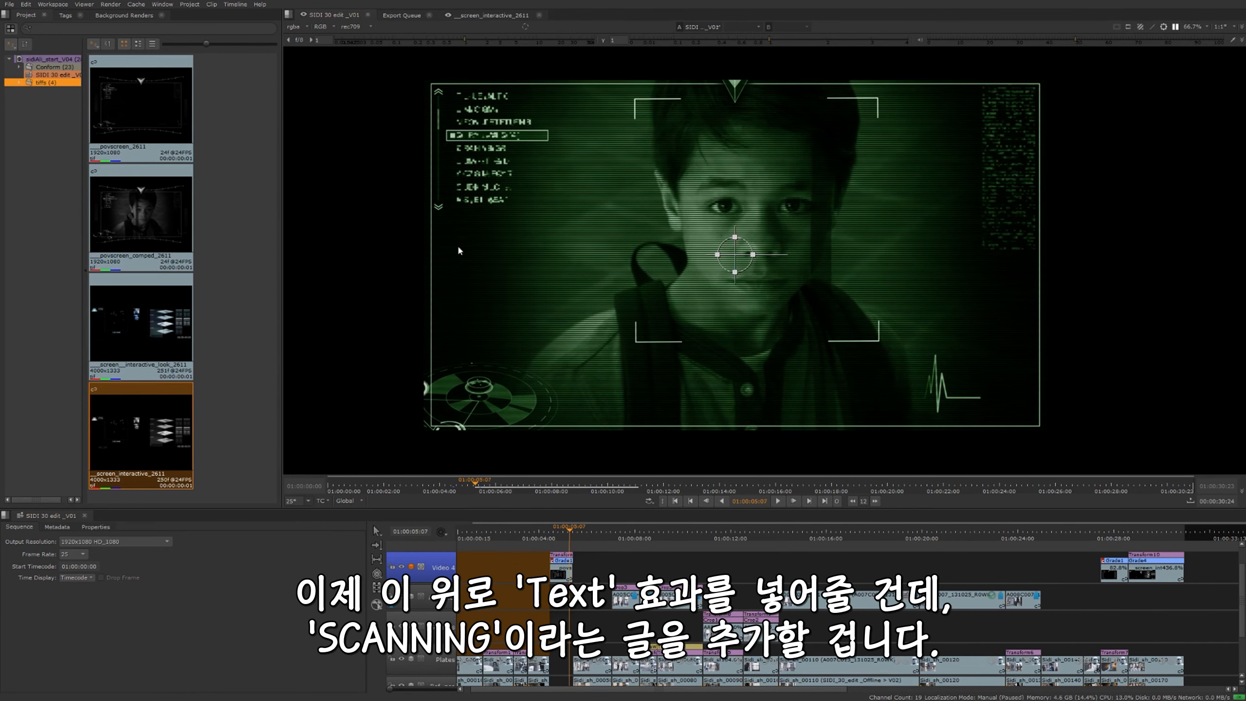
Add a Text effect to the face-scan shot on the Video 4 track.
left_click(558, 571)
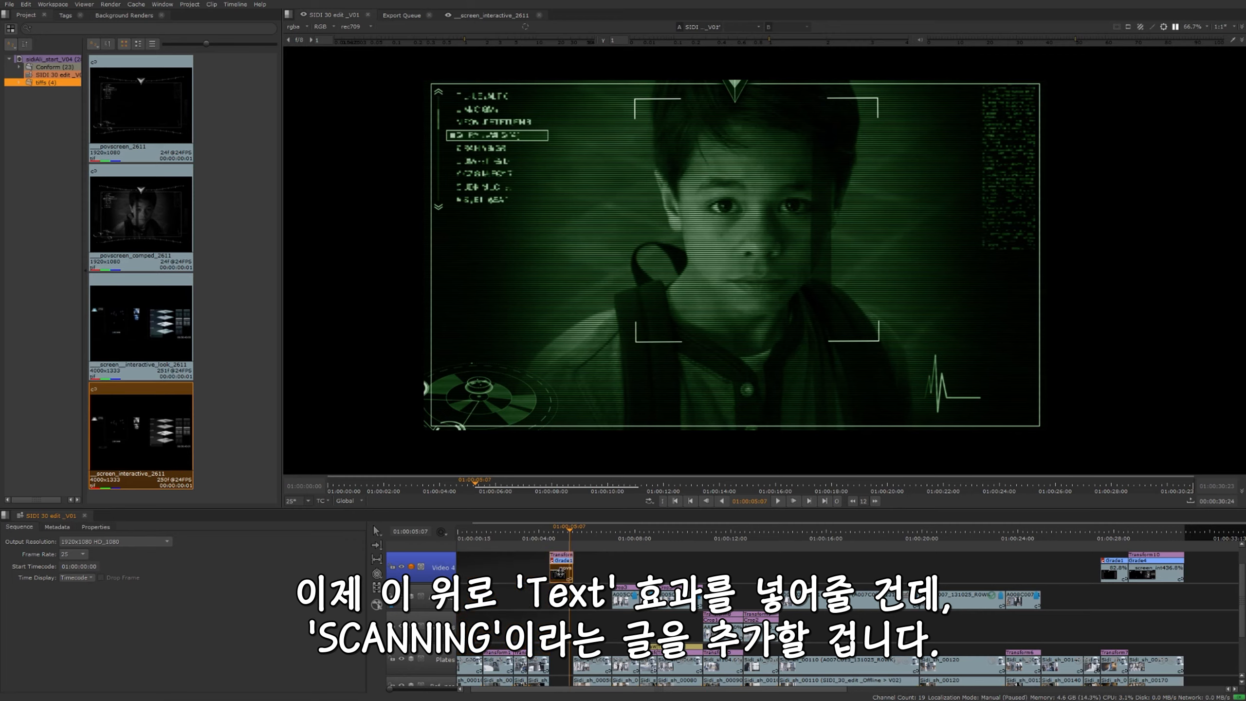
right_click(559, 572)
mouse_move(569, 568)
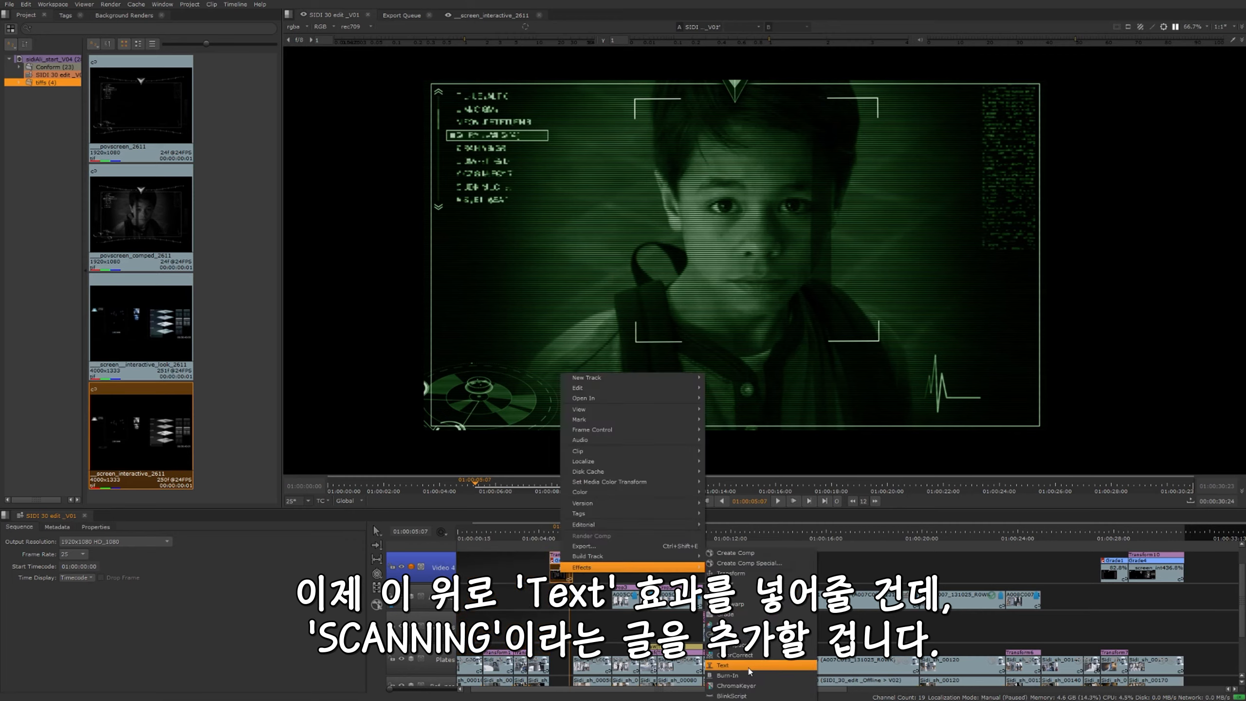
left_click(725, 666)
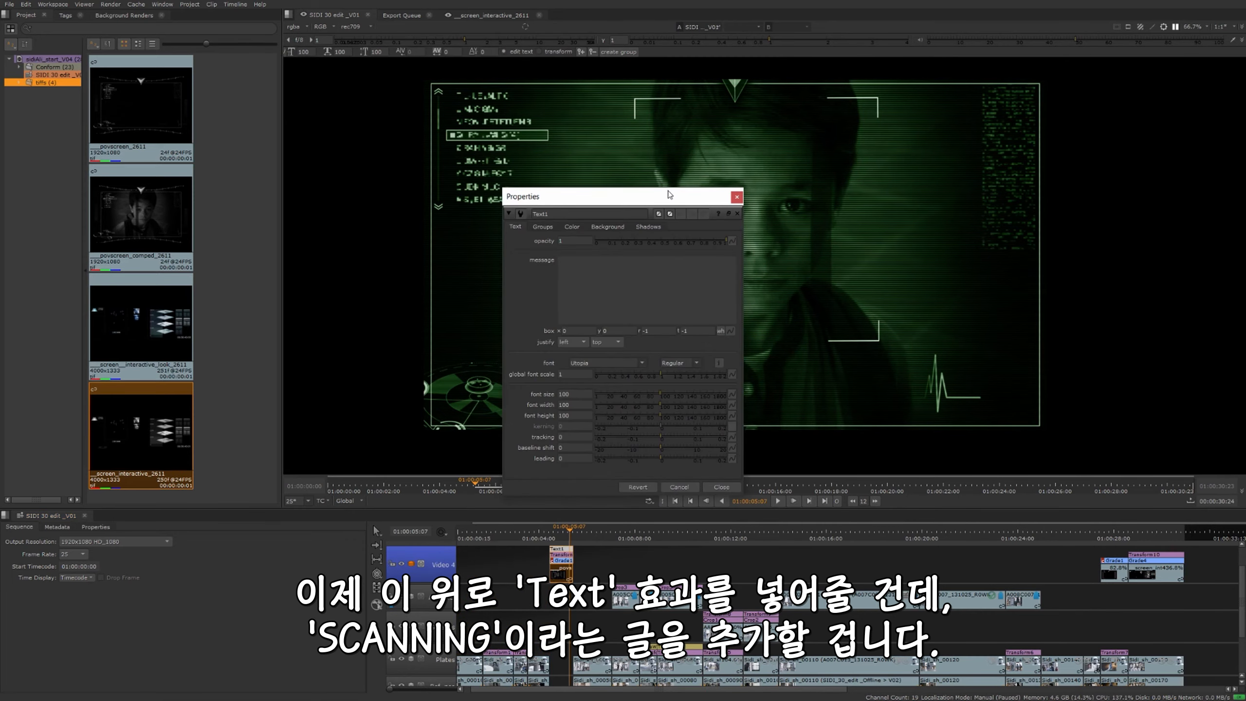
left_click_drag(665, 178, 341, 178)
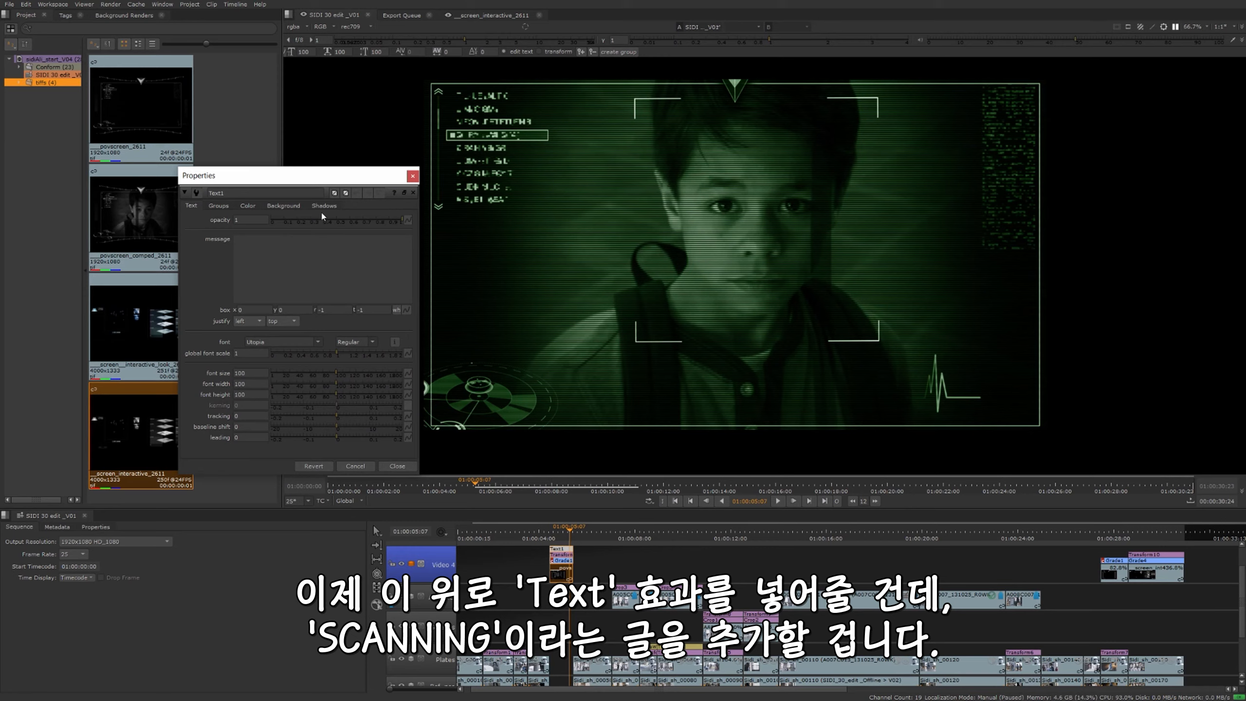
Set the Text message to "SCANNING..." and place it below the boy's face, centred near the frame's lower edge.
left_click(263, 248)
type("SCANNING")
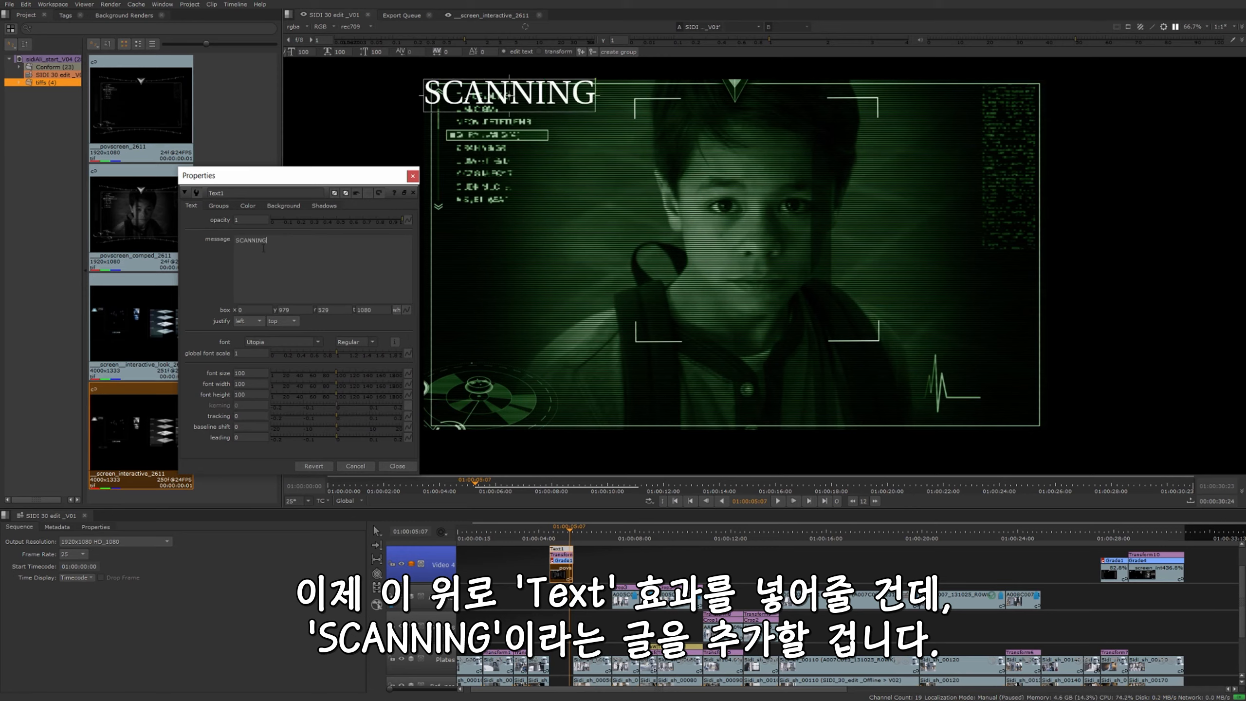
type("...")
left_click_drag(522, 95, 757, 383)
left_click(523, 97)
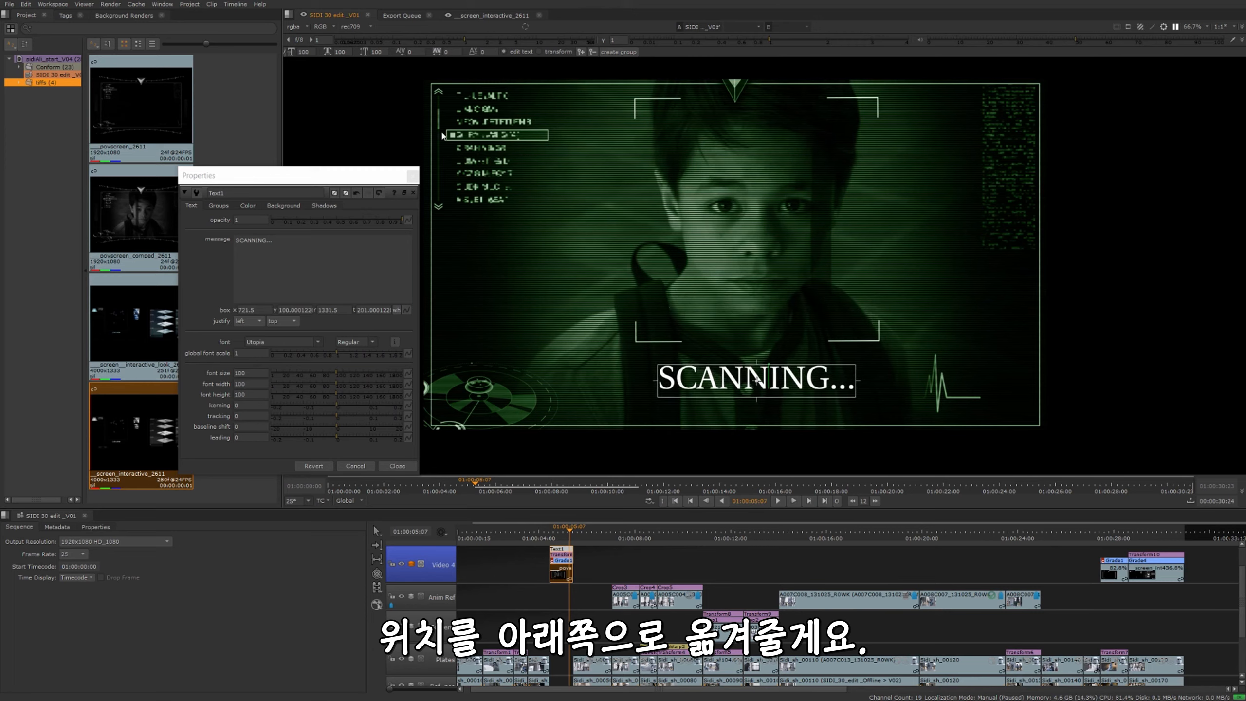
left_click(413, 175)
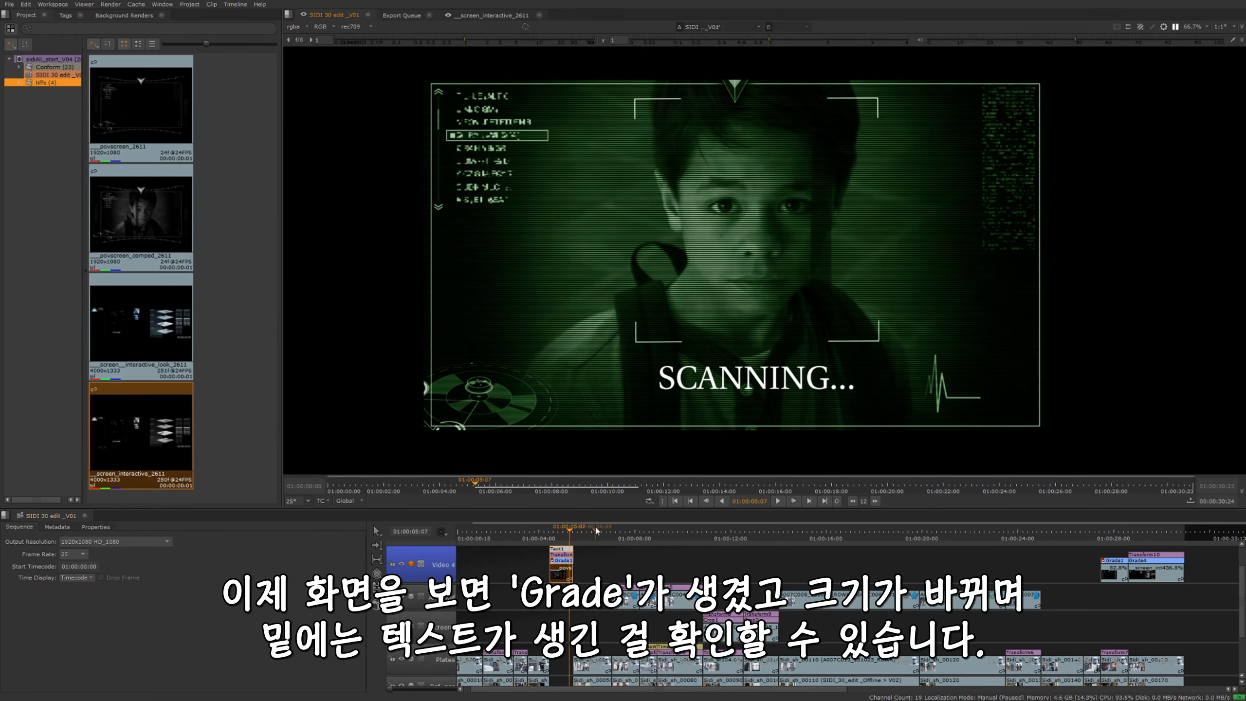
Move the face-scan shot's Text effect below its Transform effect and check the scaling at 01:00:04:19.
left_click_drag(571, 537, 558, 534)
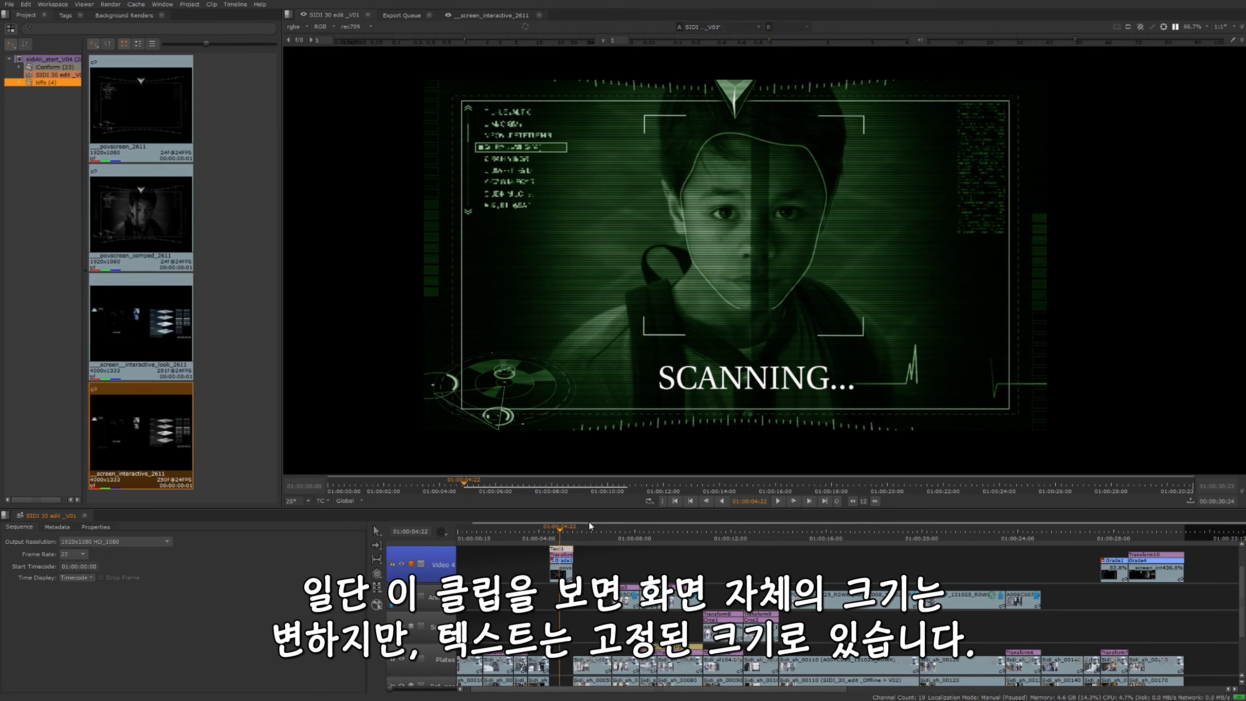
left_click_drag(558, 533, 562, 533)
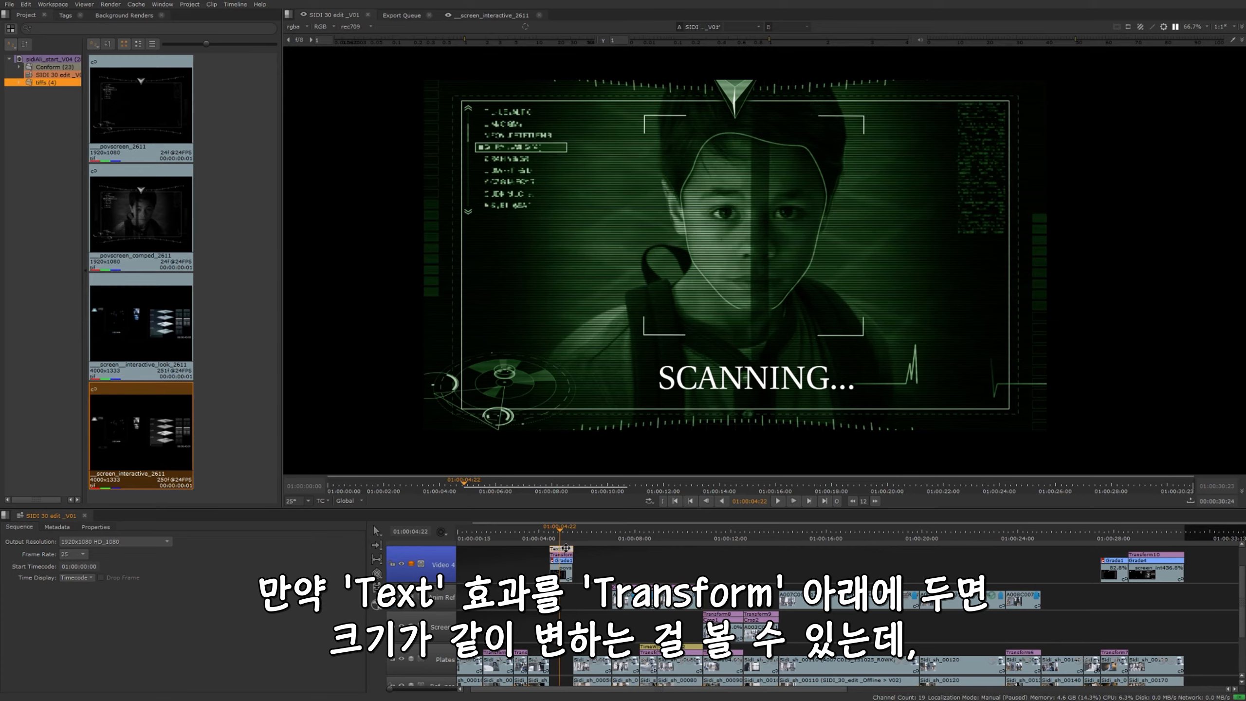
mouse_move(566, 547)
left_mouse_down()
mouse_move(571, 557)
mouse_move(556, 530)
left_mouse_up()
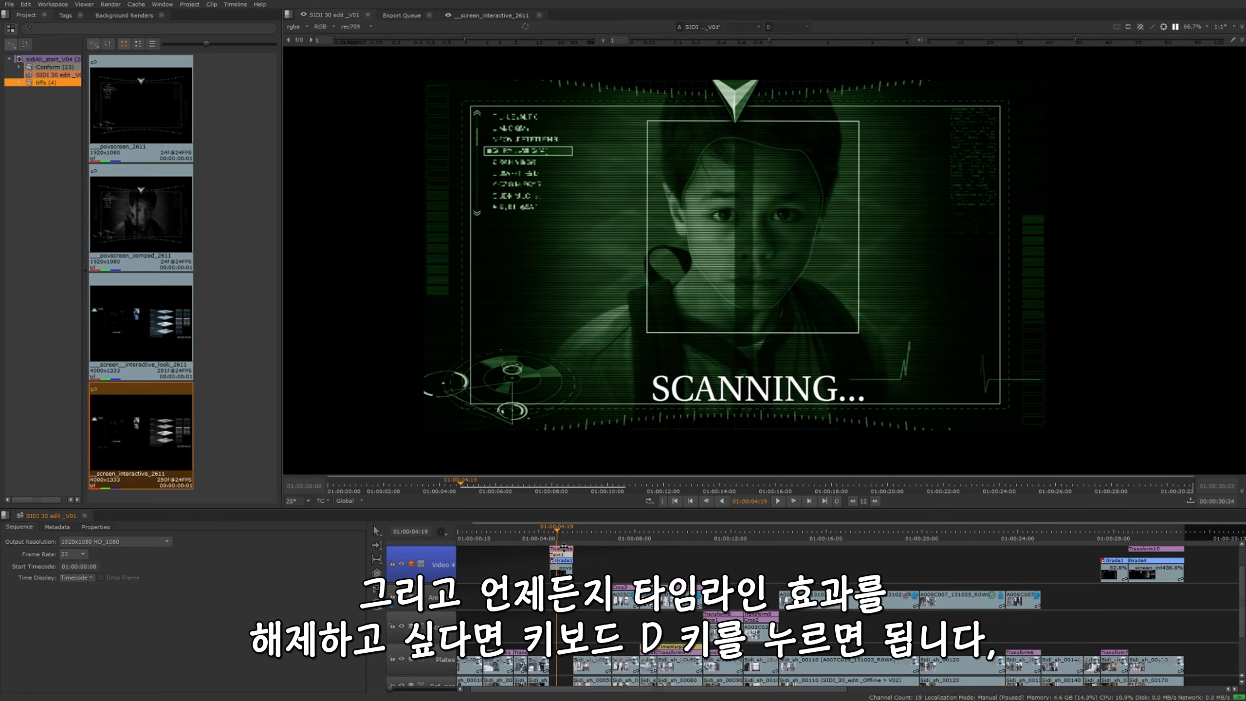
Disable and re-enable the Text effect, and move it back above the Transform effect, viewed at 01:00:05:03.
key("d")
key("d")
double_click(563, 555)
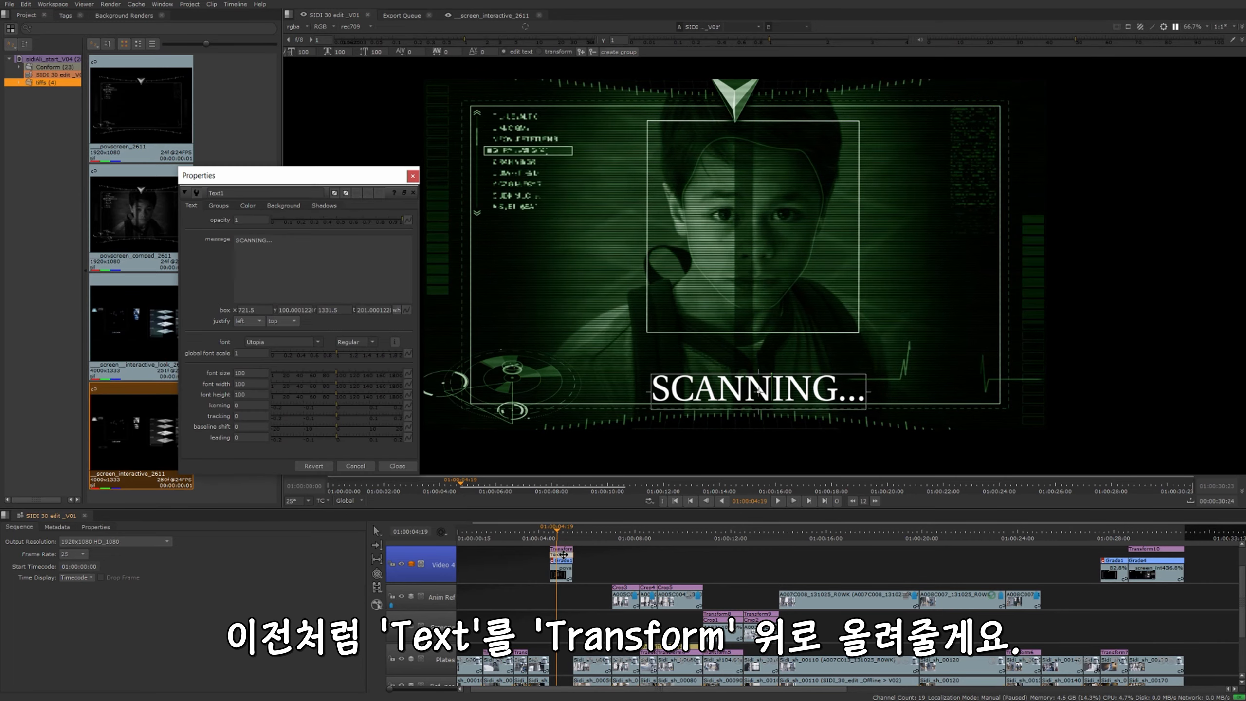
left_click_drag(563, 554, 565, 539)
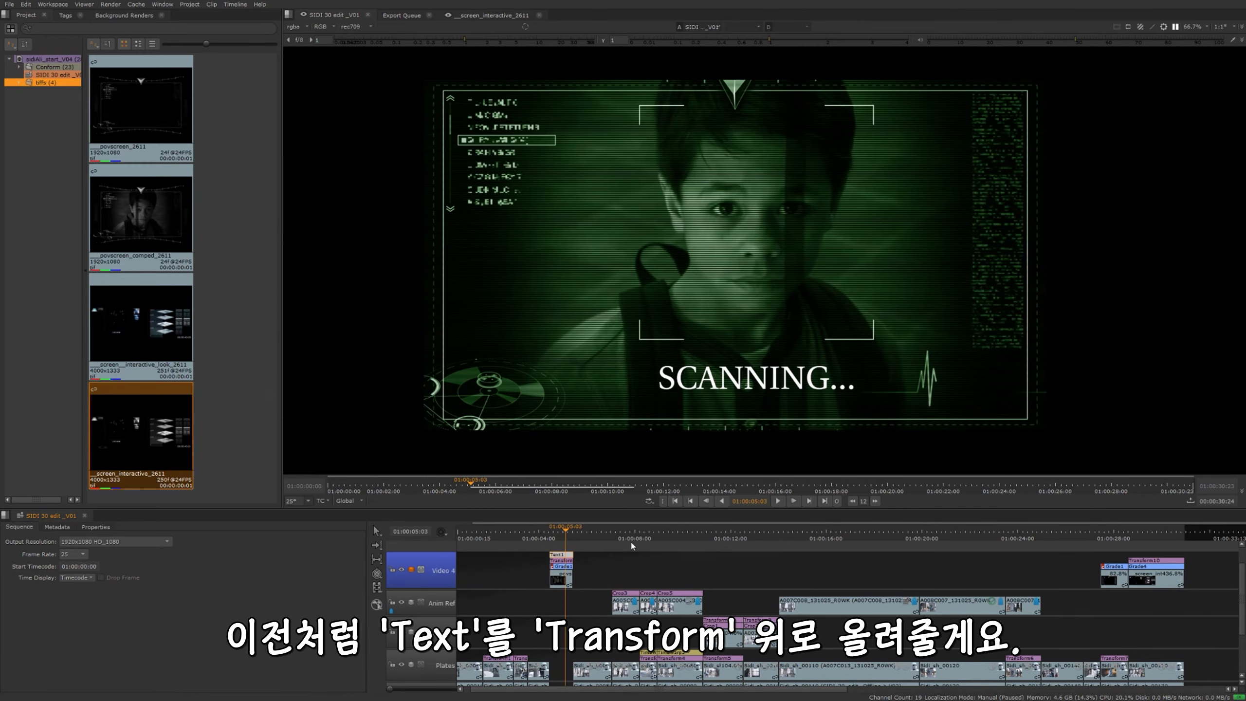
Go to 01:00:07:10 and turn on track blending for the Anim Ref track.
left_click(634, 566)
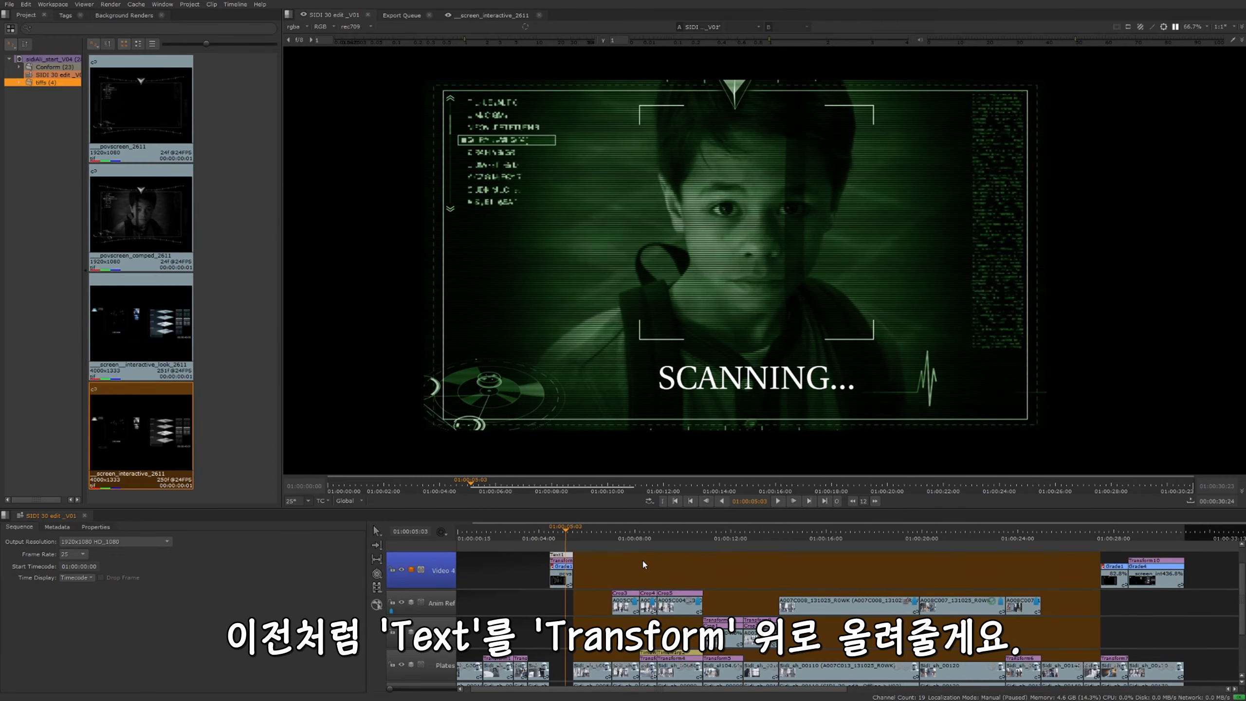
left_click_drag(570, 535, 621, 532)
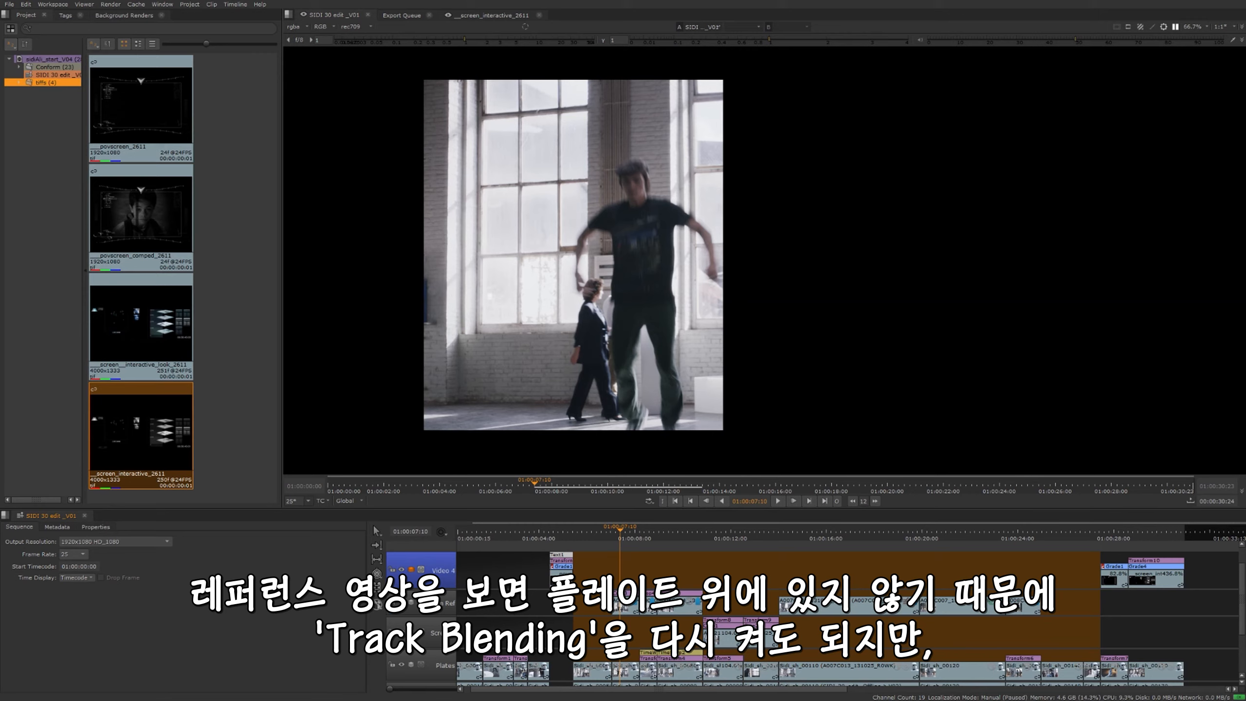
left_click(421, 602)
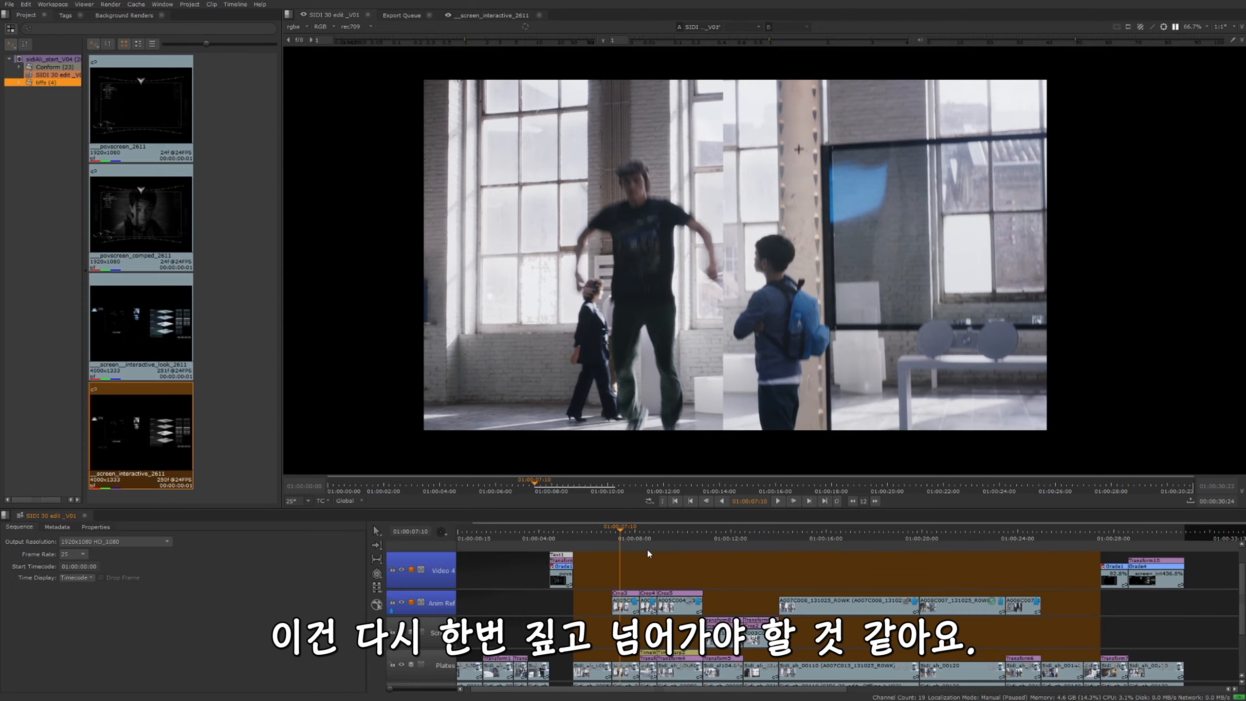
Go to 01:00:11:20, turn on track blending for the Screens track, and check the composite at 01:00:11:24.
left_click_drag(622, 528, 727, 533)
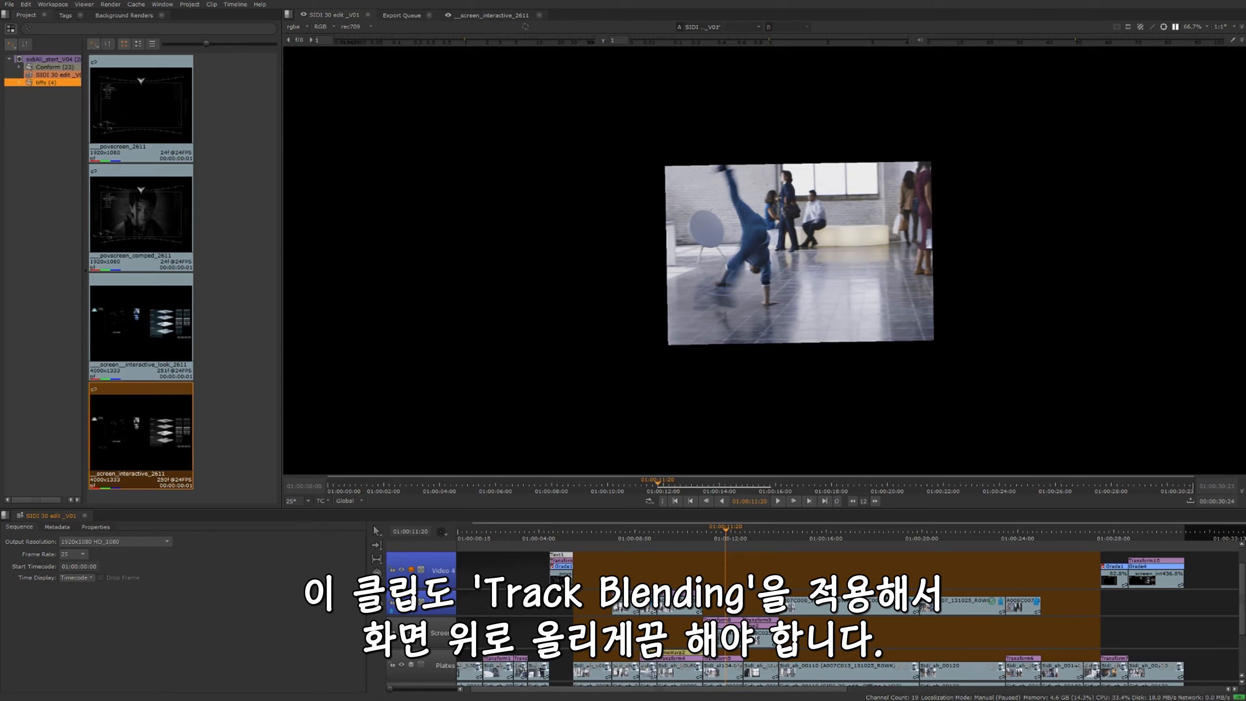
left_click(411, 632)
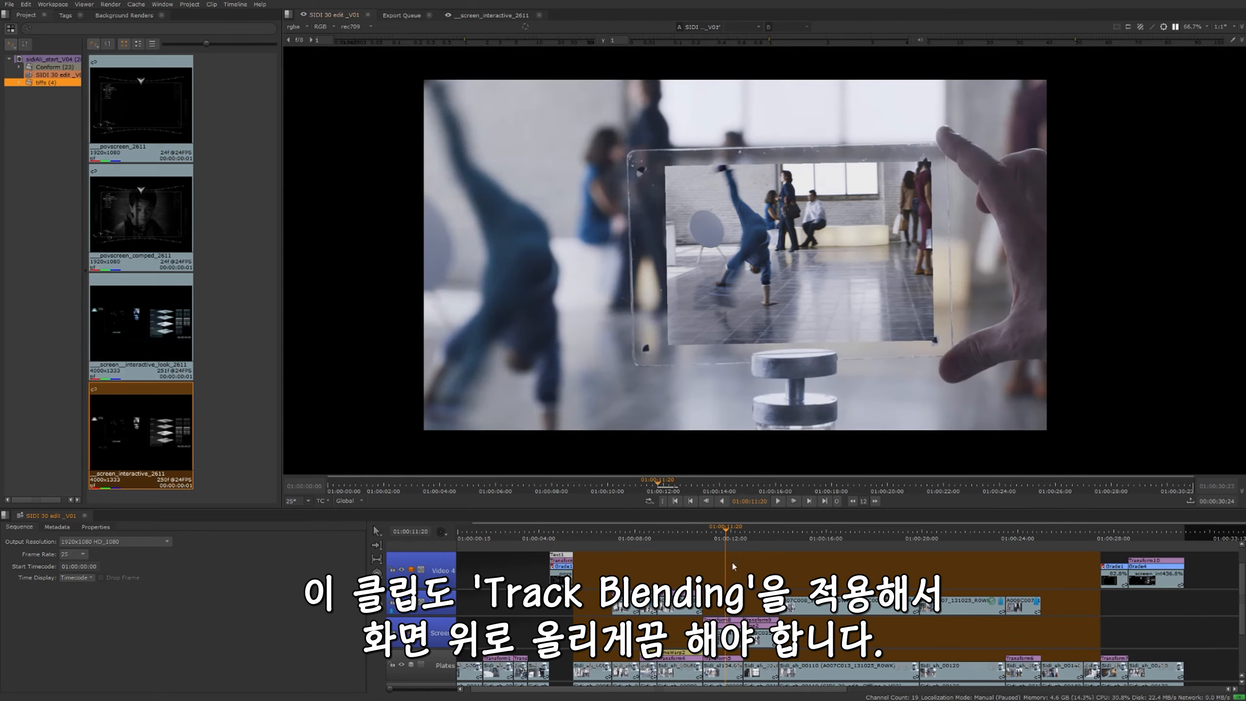
mouse_move(729, 531)
left_mouse_down()
mouse_move(770, 530)
mouse_move(666, 528)
mouse_move(730, 530)
left_mouse_up()
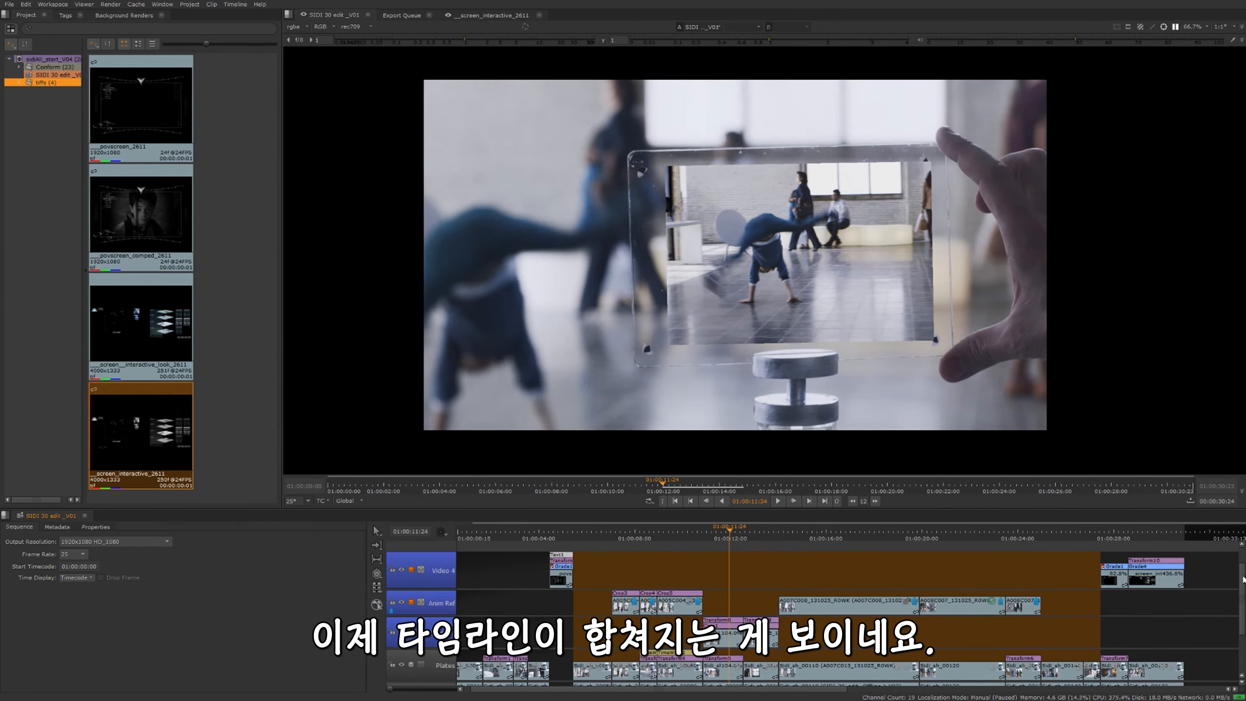
Add a new video track above the Video 4 track.
left_click_drag(1242, 571, 1242, 555)
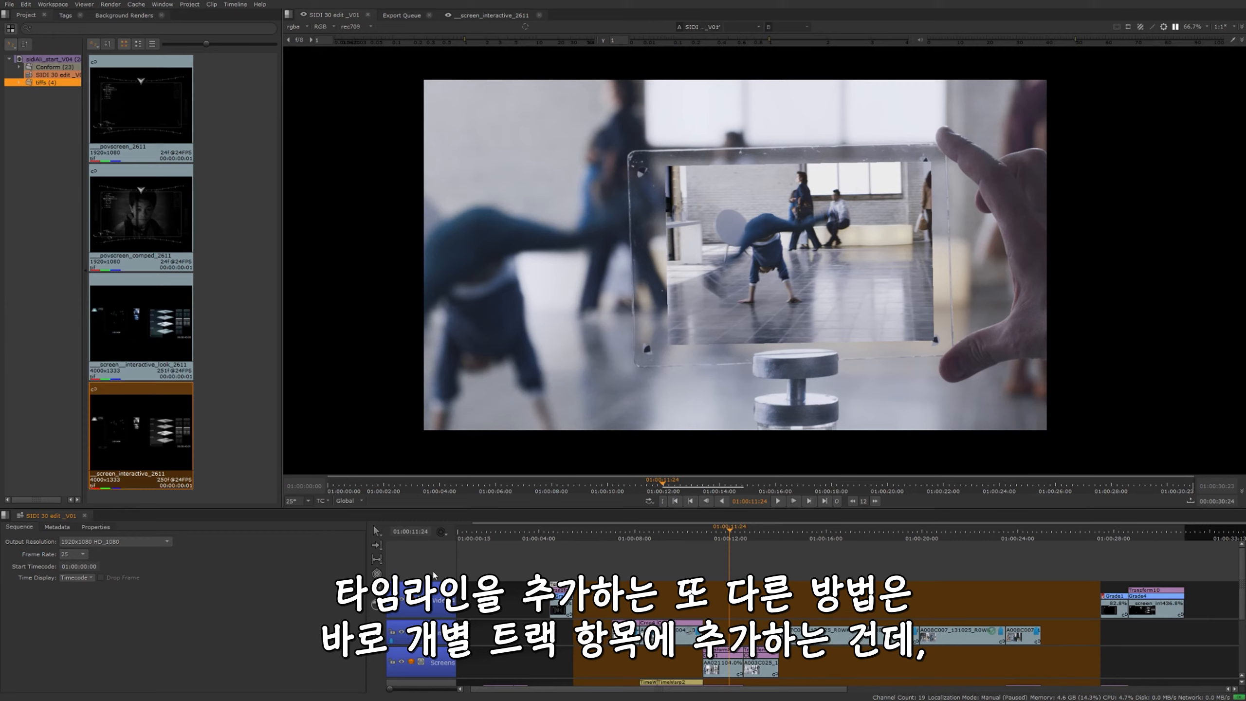
right_click(432, 569)
mouse_move(470, 422)
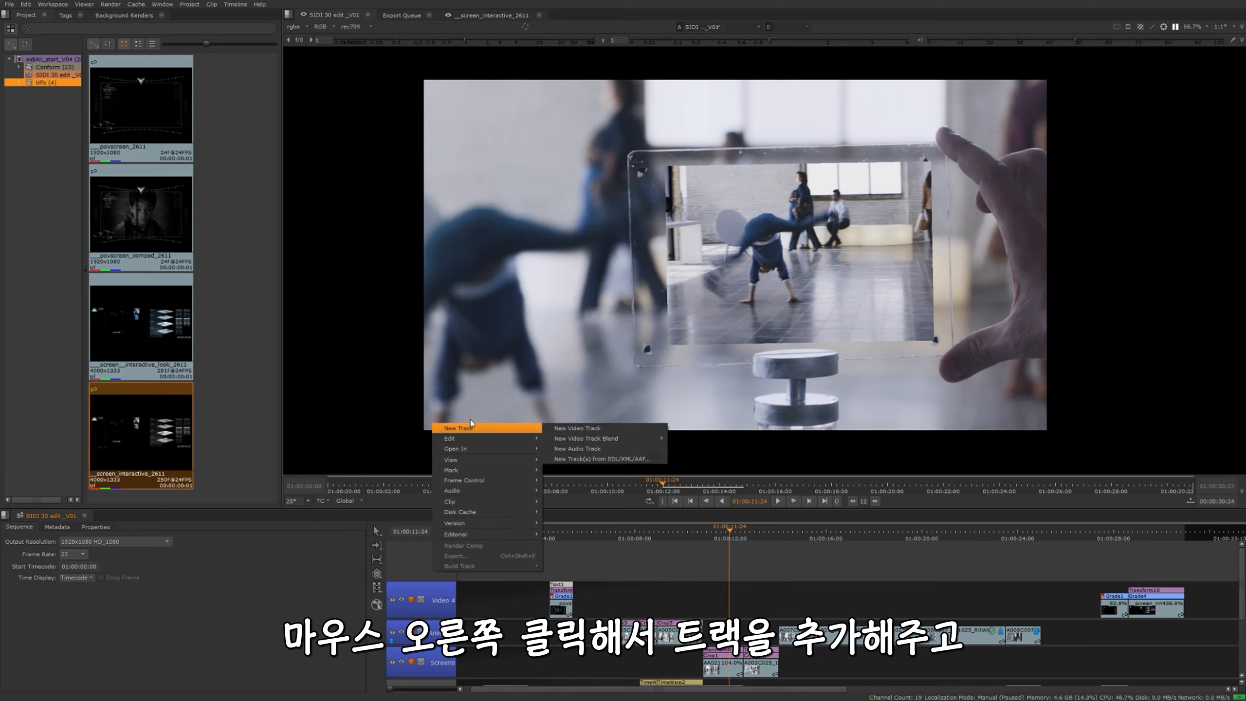
left_click(577, 428)
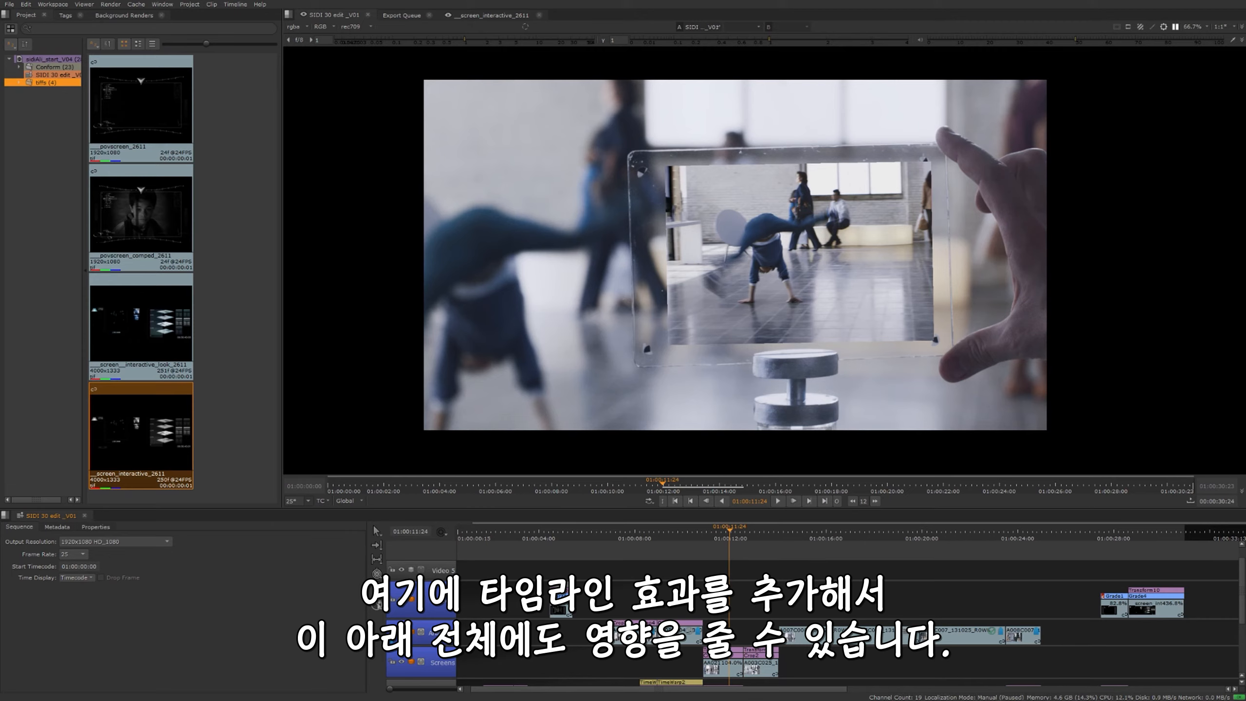
Add a Burn-In effect to the whole new video track and move its properties clear of the image.
left_click(443, 571)
right_click(443, 572)
mouse_move(496, 566)
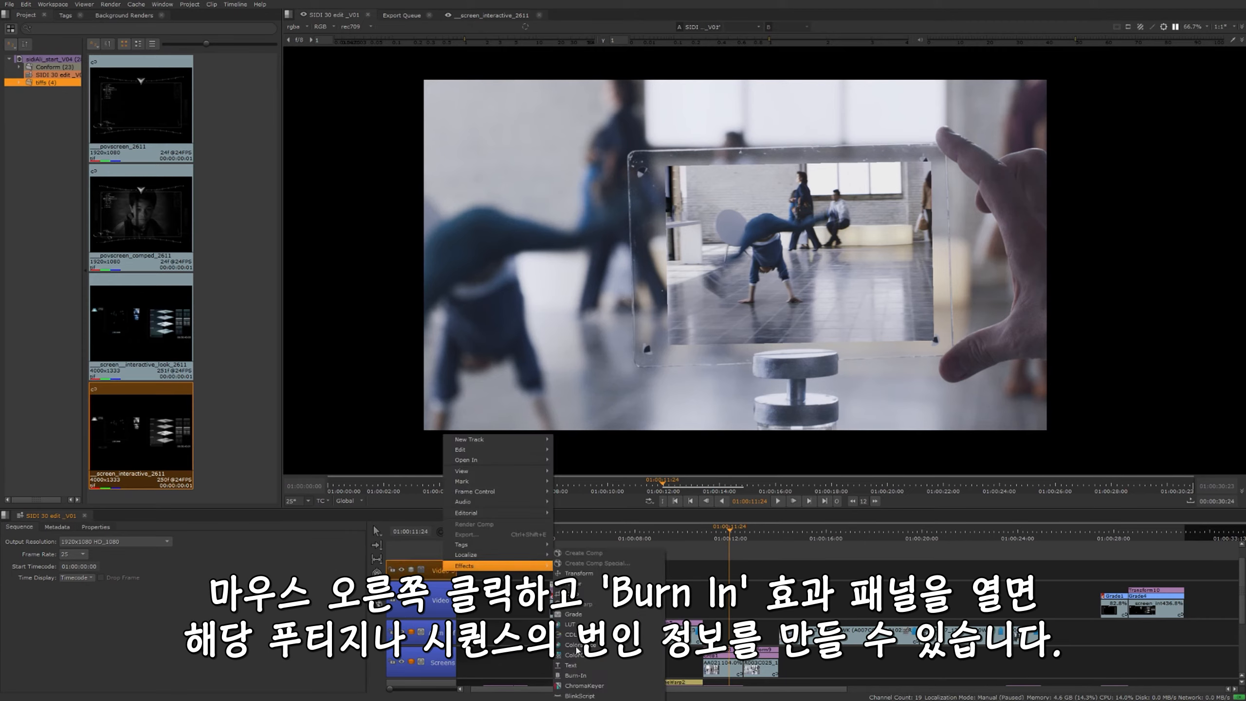
left_click(576, 675)
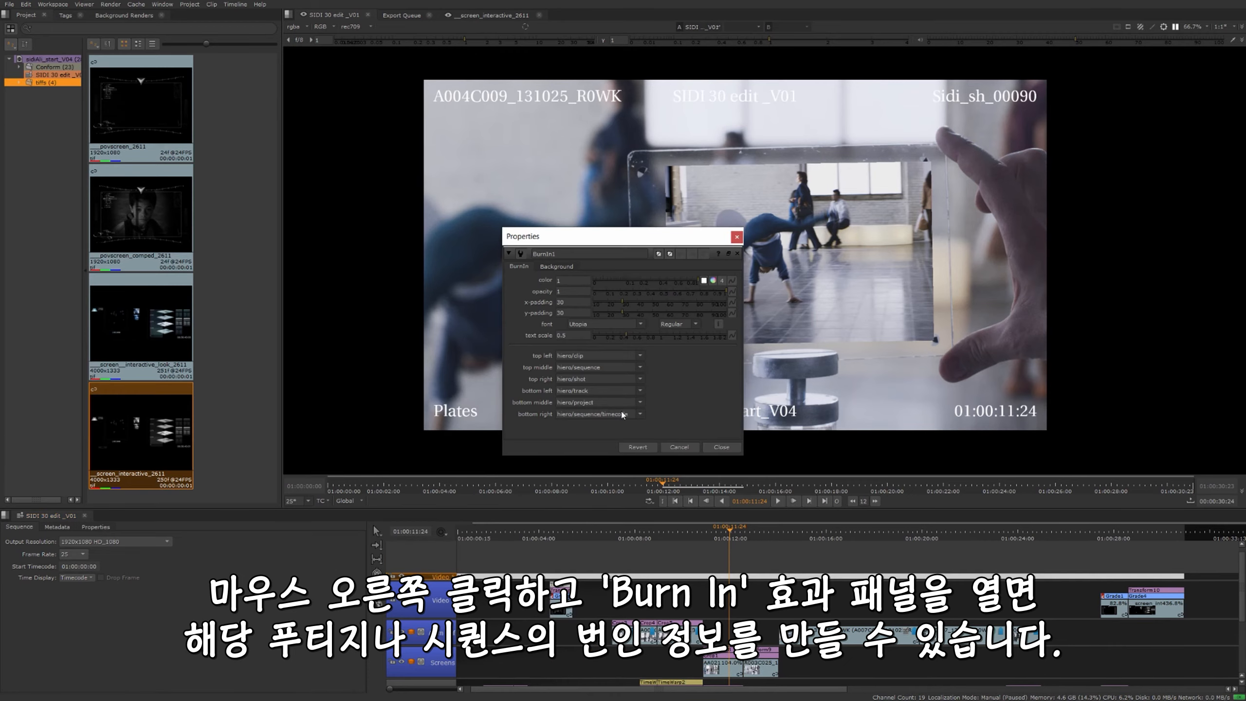
left_click_drag(728, 239, 365, 202)
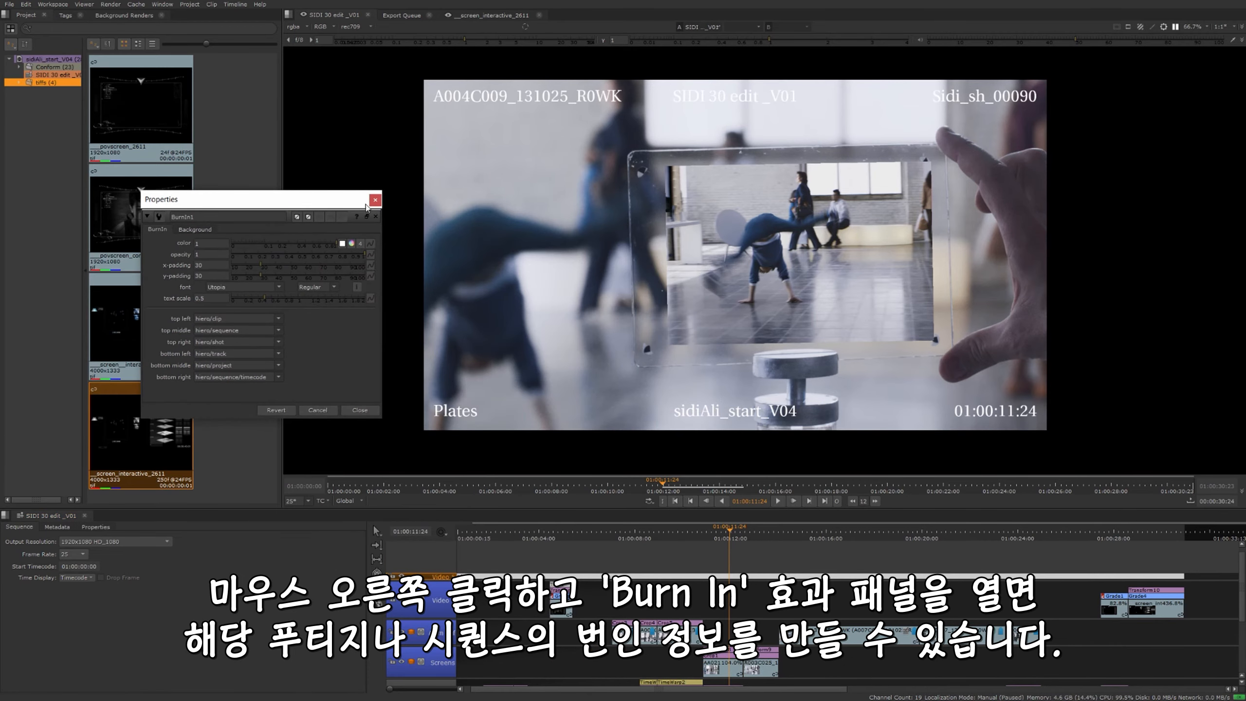
Go to 01:00:16:18 and set the burn-in's top left to hiero/reel and top middle to hiero/track.
left_click_drag(735, 531, 843, 549)
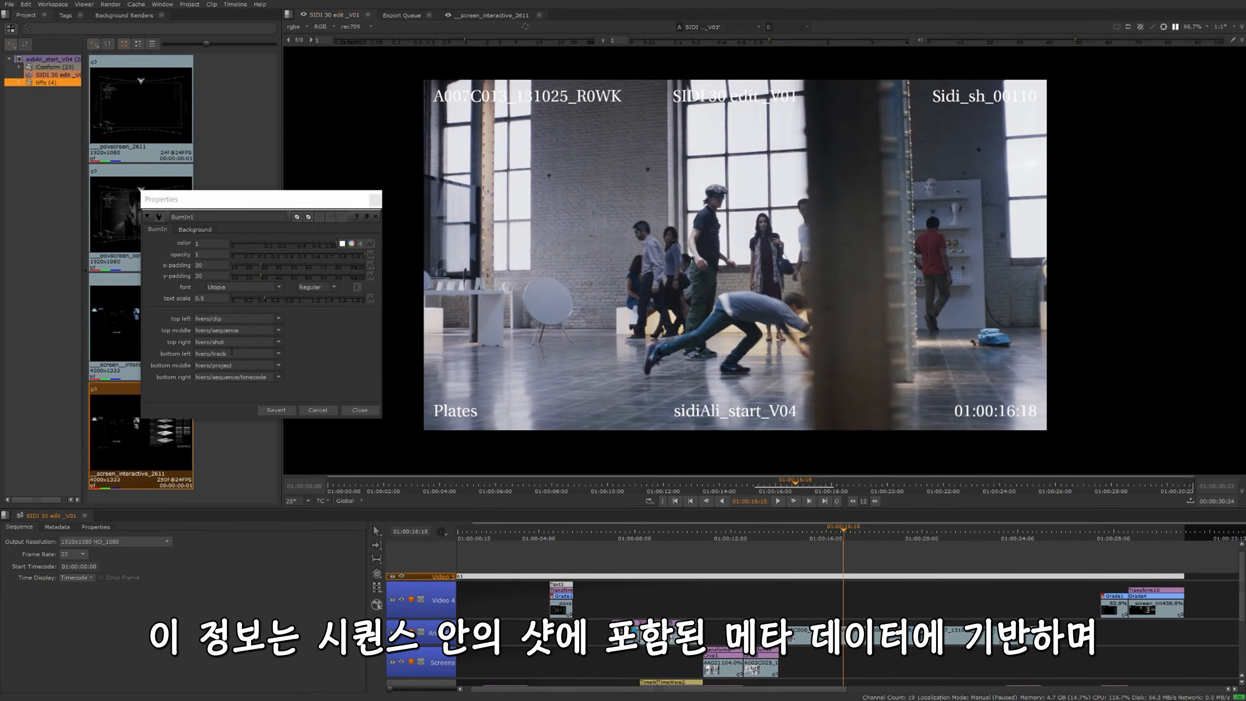
left_click(278, 318)
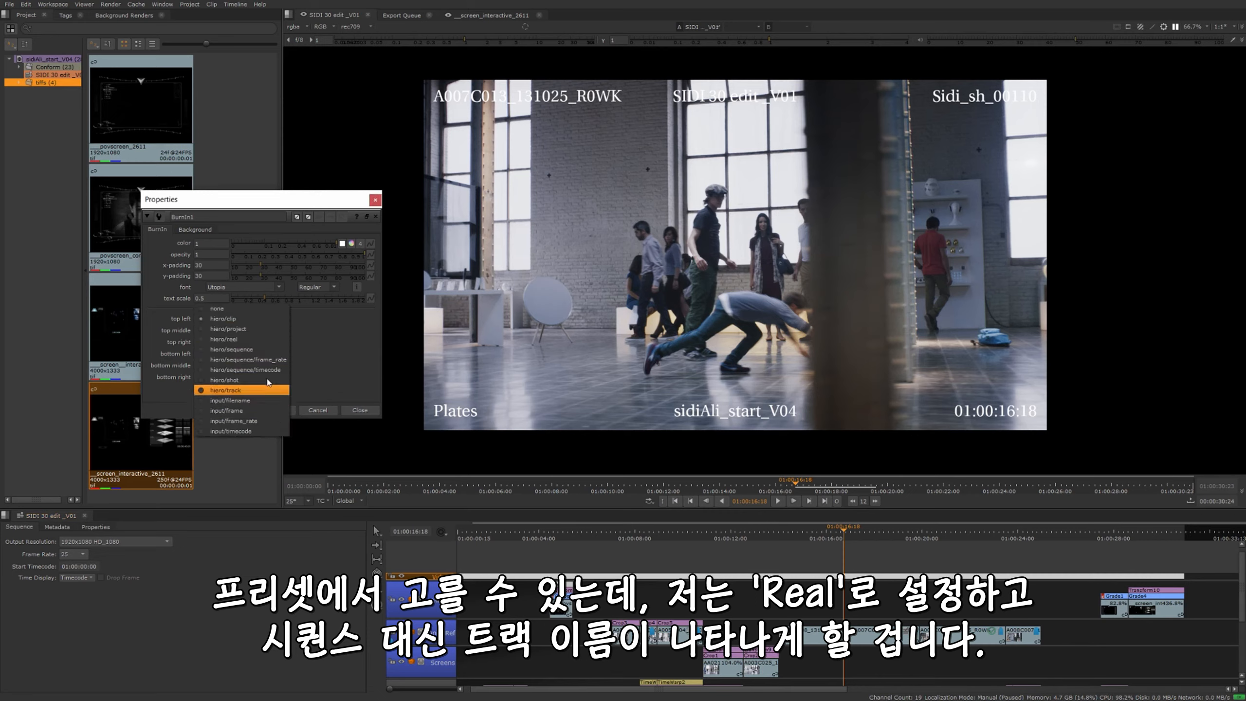
left_click(252, 339)
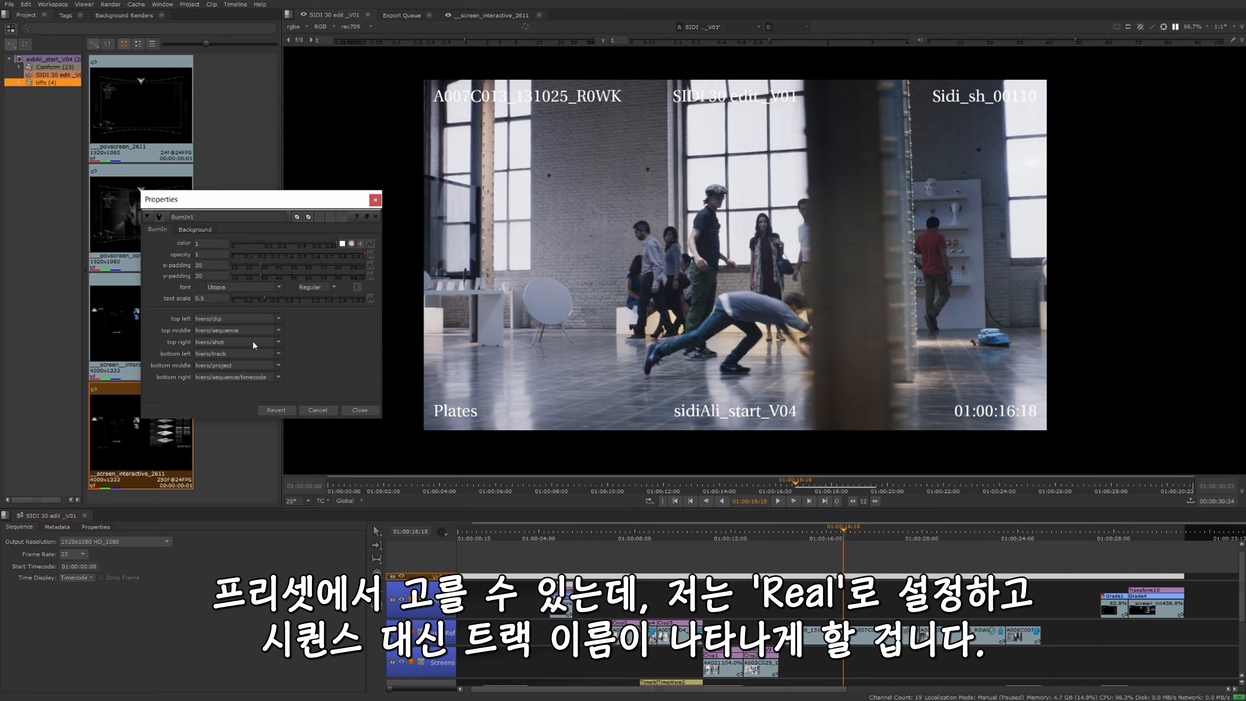
left_click(278, 331)
left_click(267, 374)
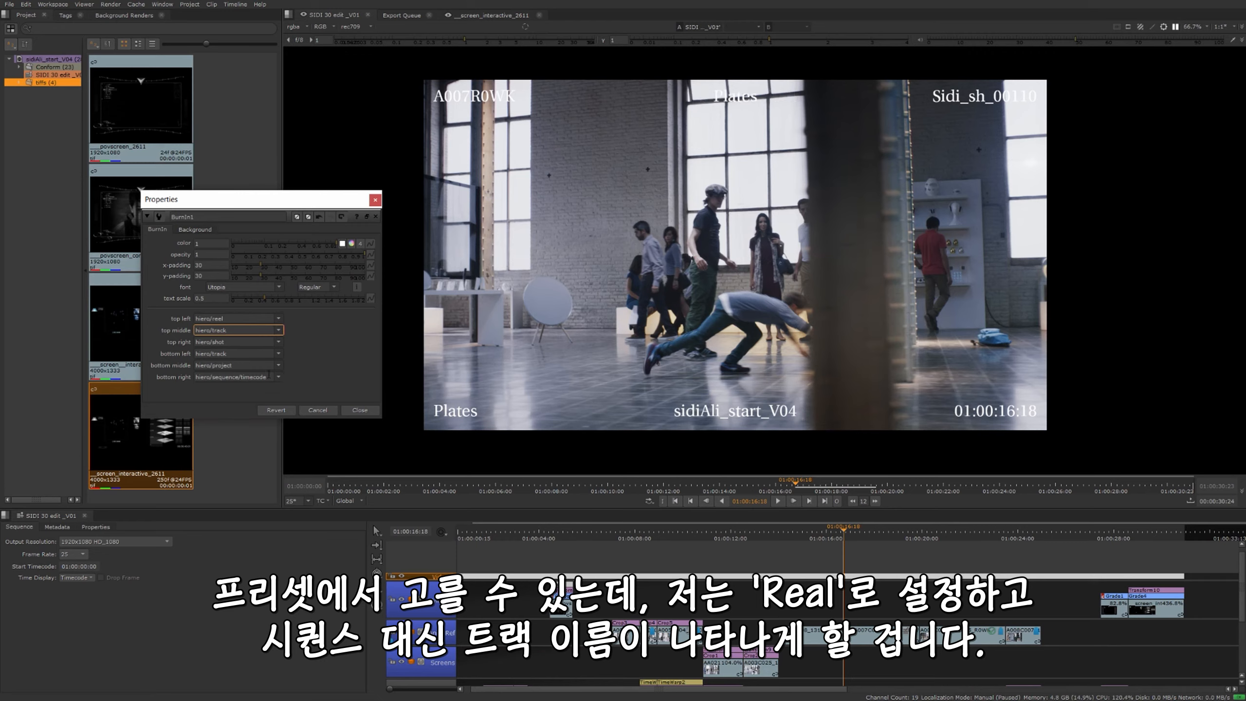
Try input/filename for the burn-in's top right, set it to input/frame instead, and check the overlay at 01:00:08:21.
left_click(277, 342)
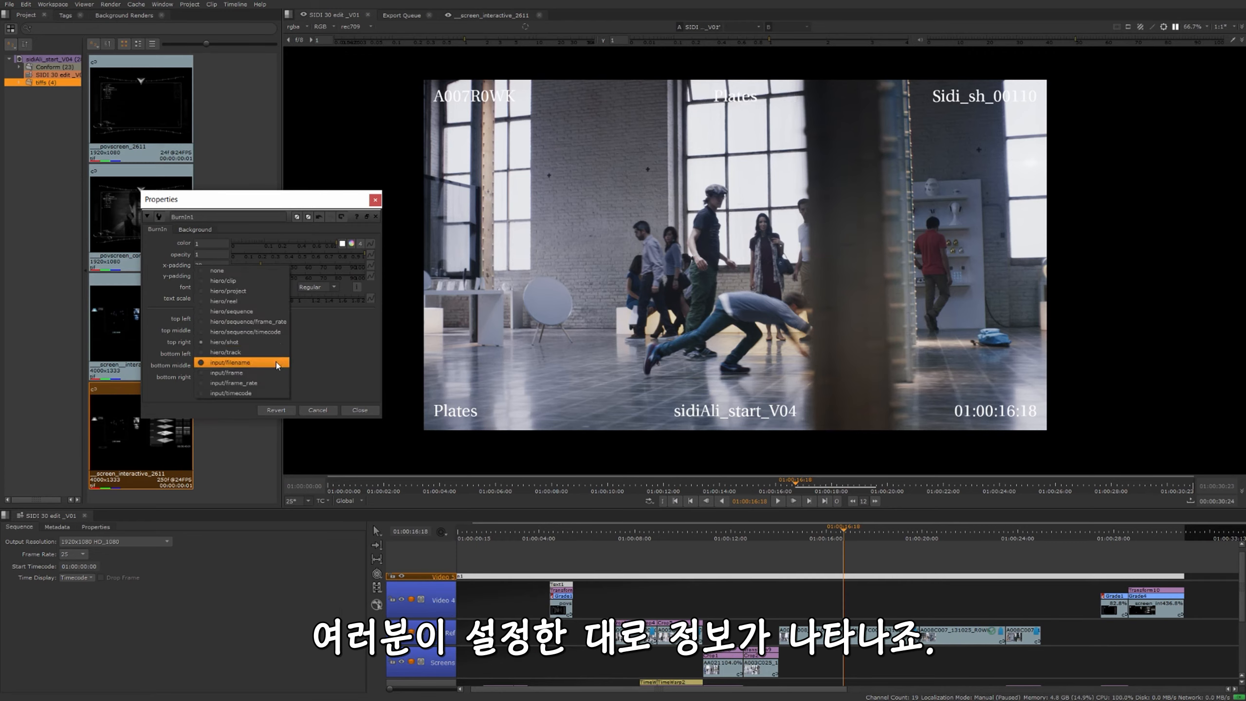
left_click(276, 361)
left_click(278, 353)
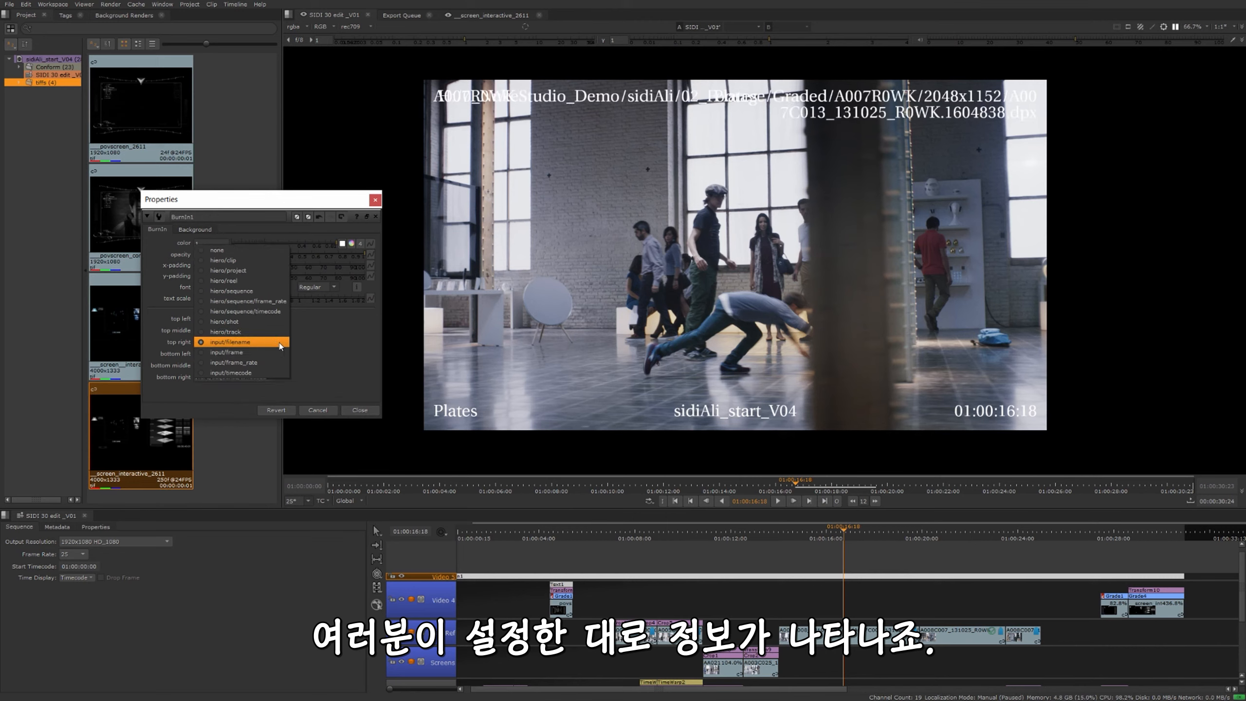
left_click(280, 355)
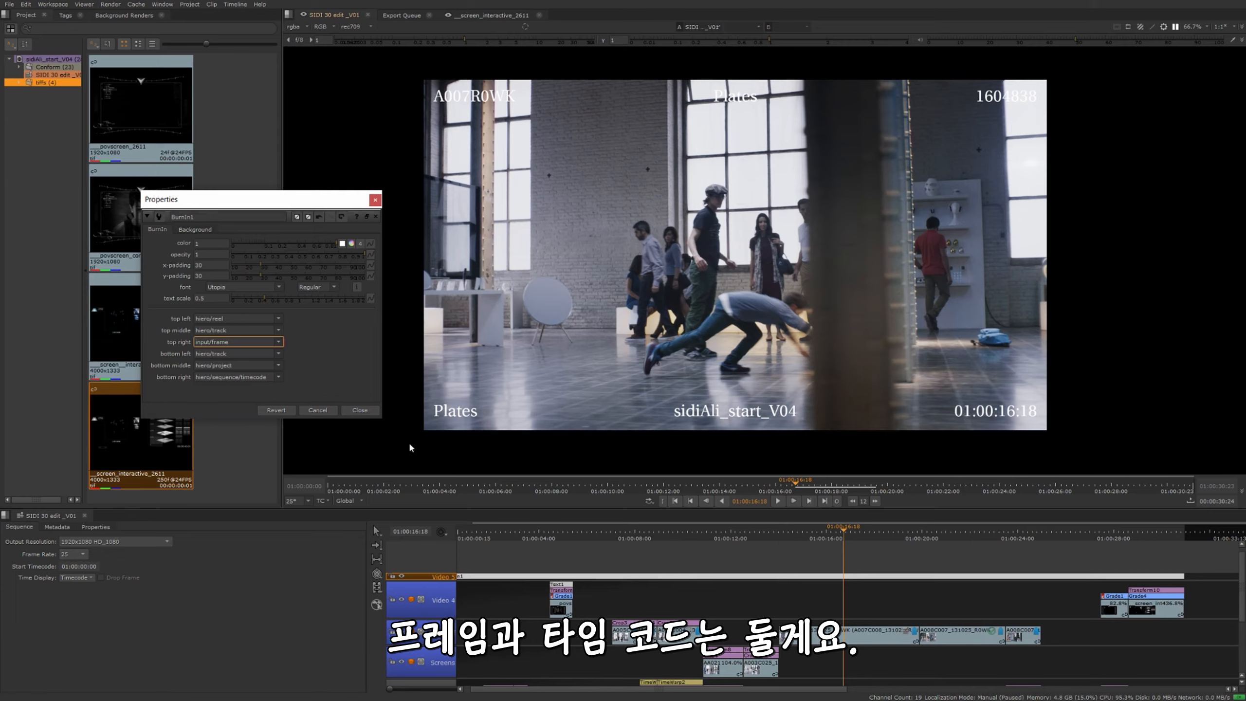
left_click(369, 409)
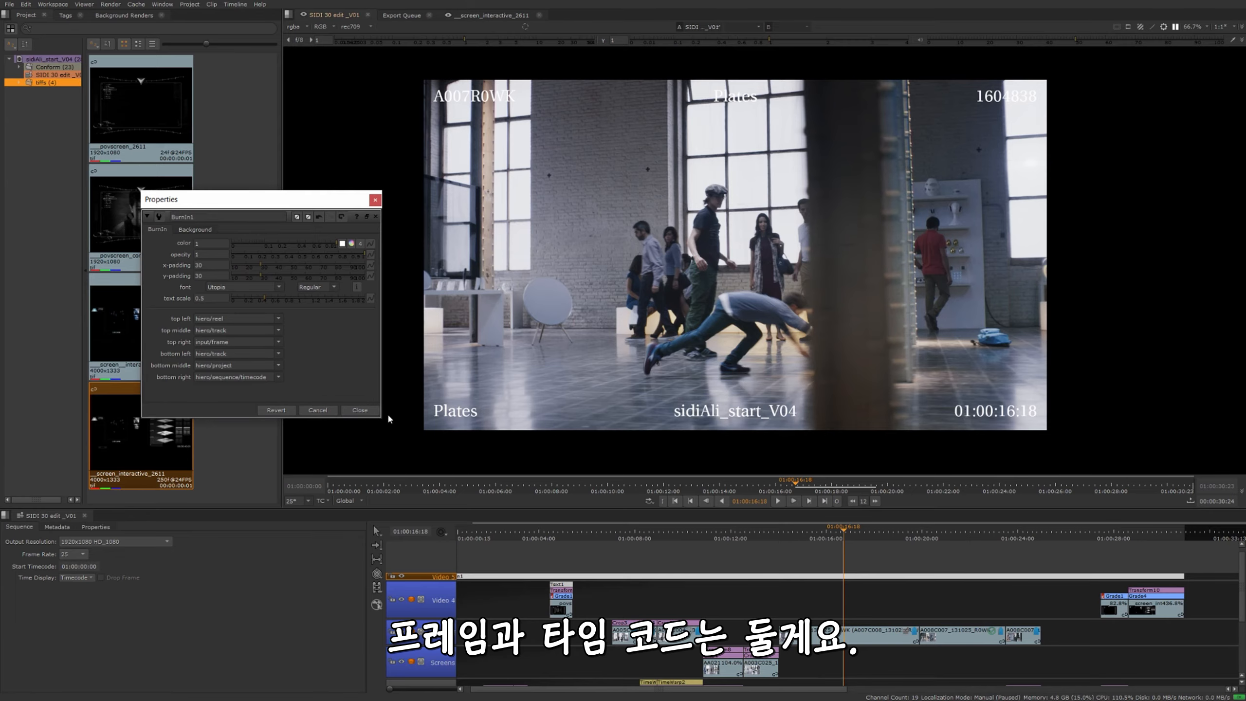
left_click(360, 412)
left_click_drag(843, 529, 656, 526)
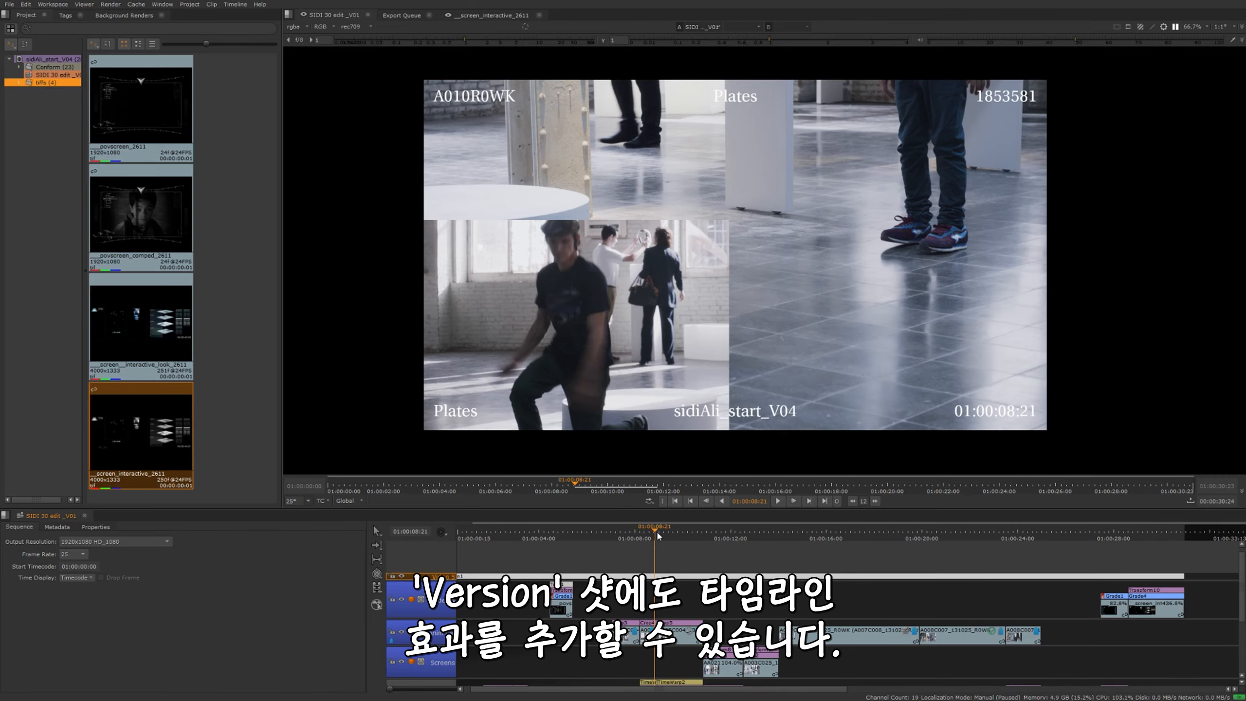
Go to 01:00:15:17 and open the A007C008_131025_R0WK clip there in its own timeline view, closing its read properties.
left_click_drag(665, 535, 803, 539)
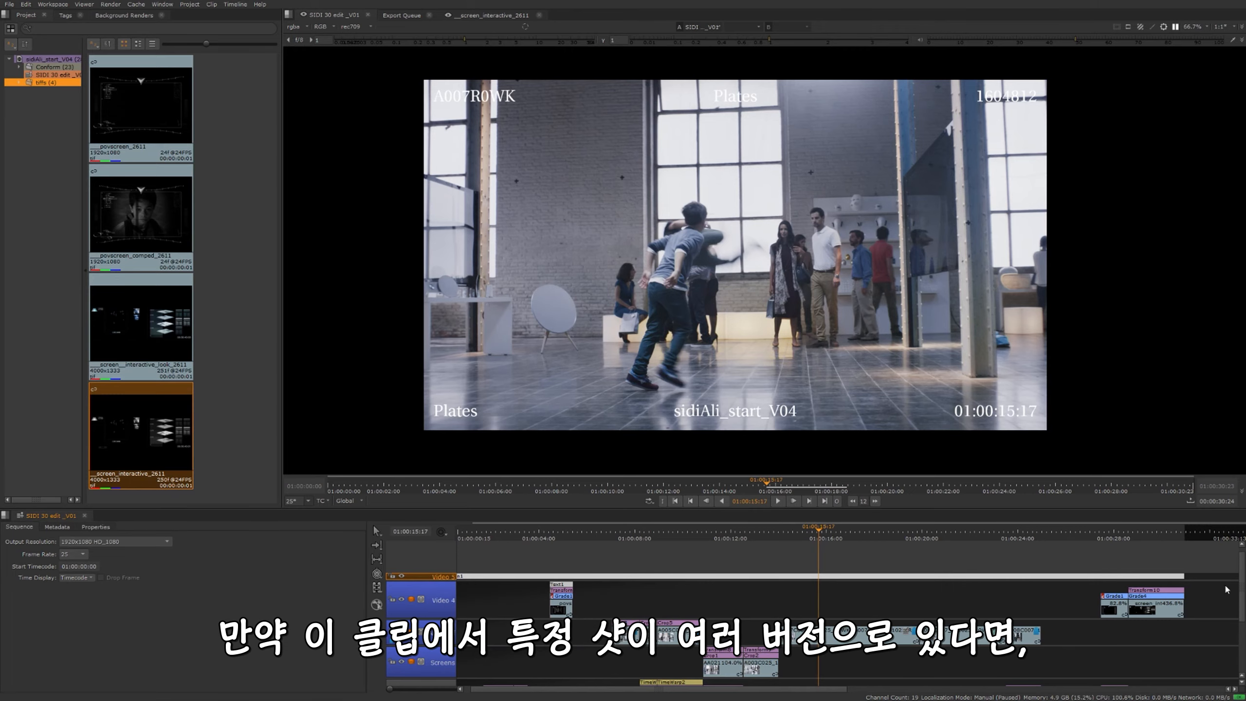
key("d")
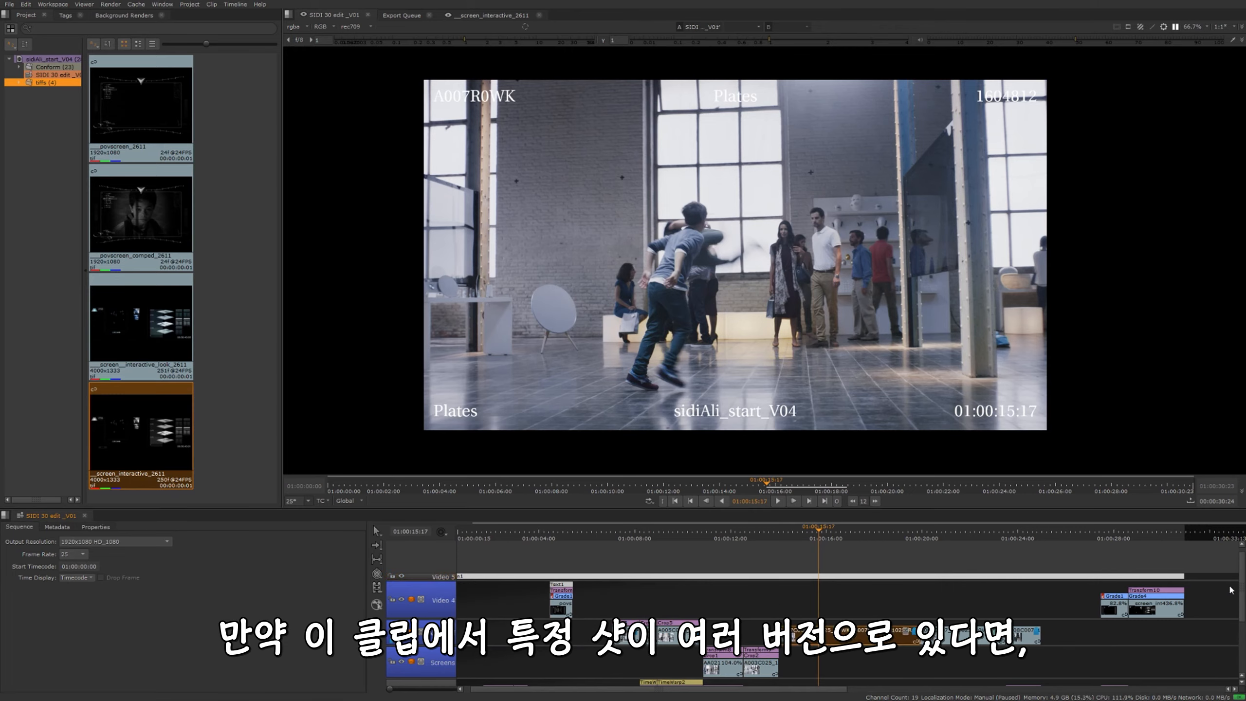
left_click_drag(1241, 579, 1243, 605)
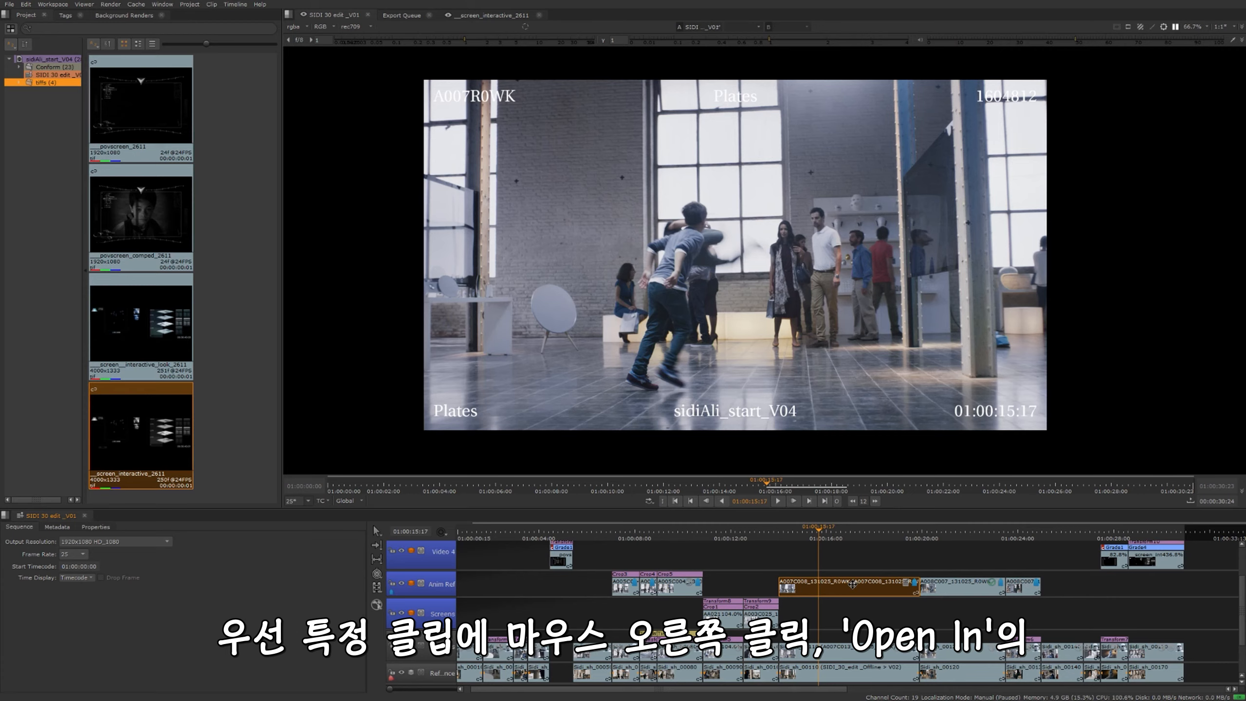
right_click(853, 588)
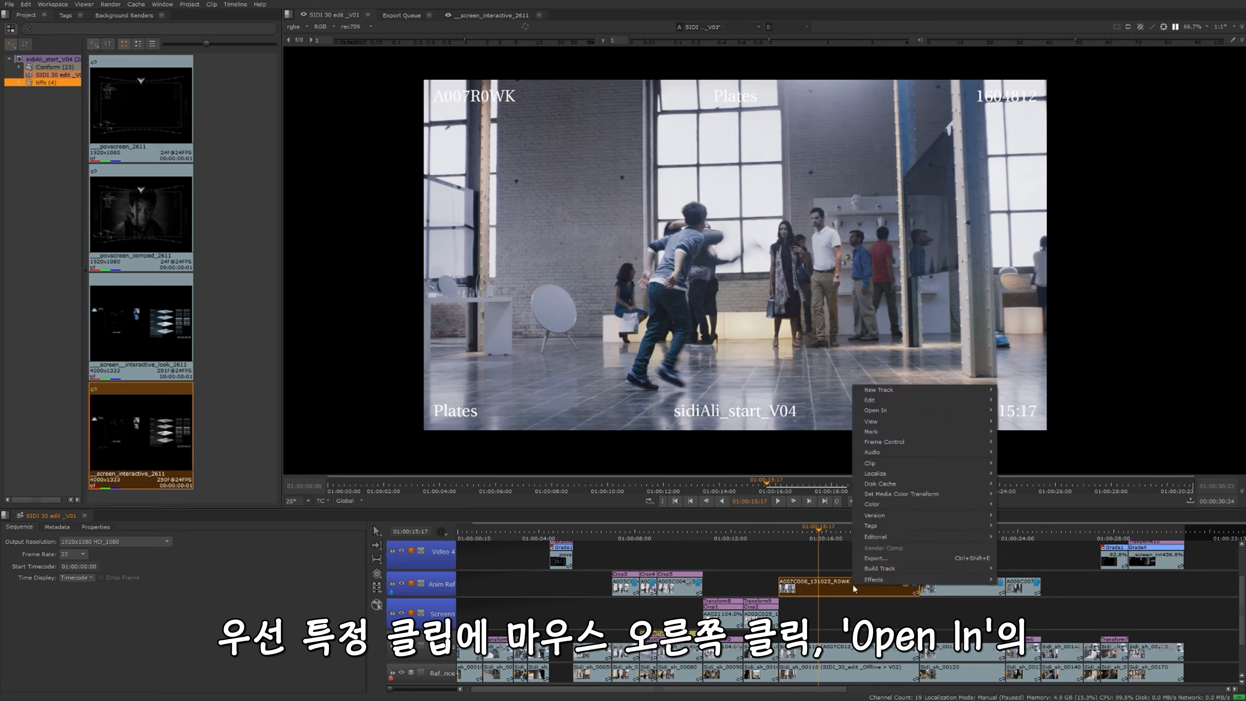
mouse_move(901, 410)
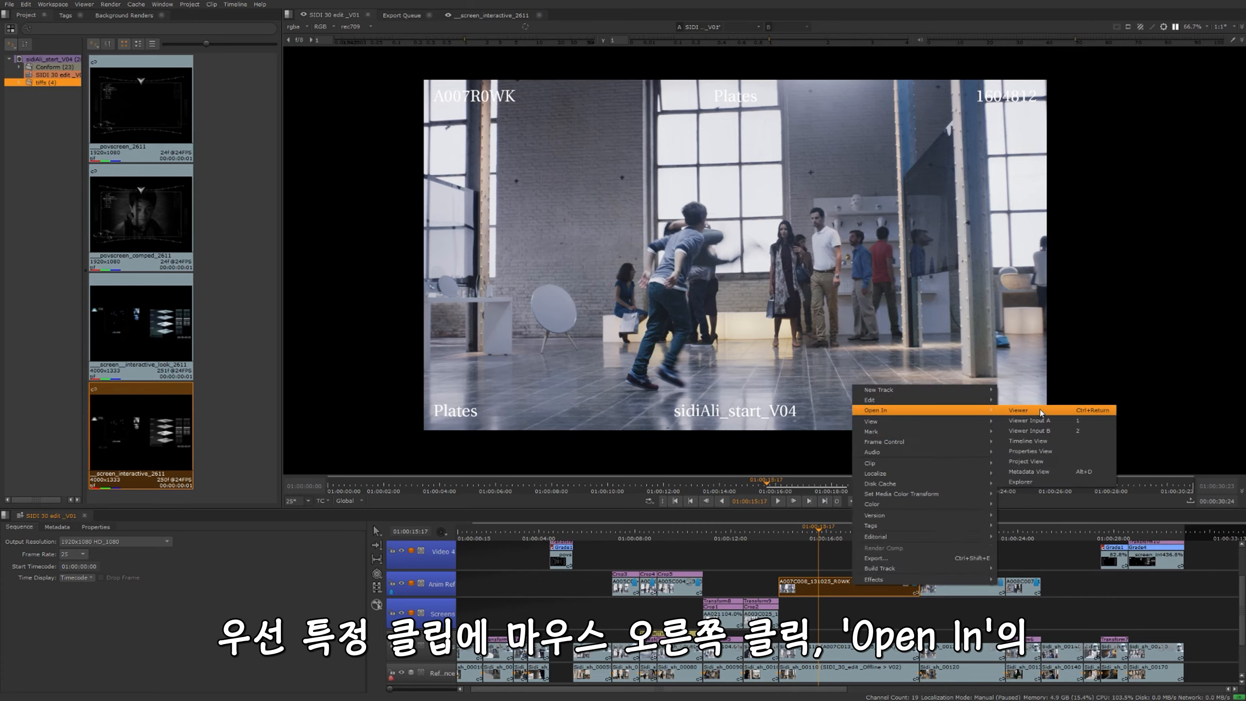
left_click(1045, 438)
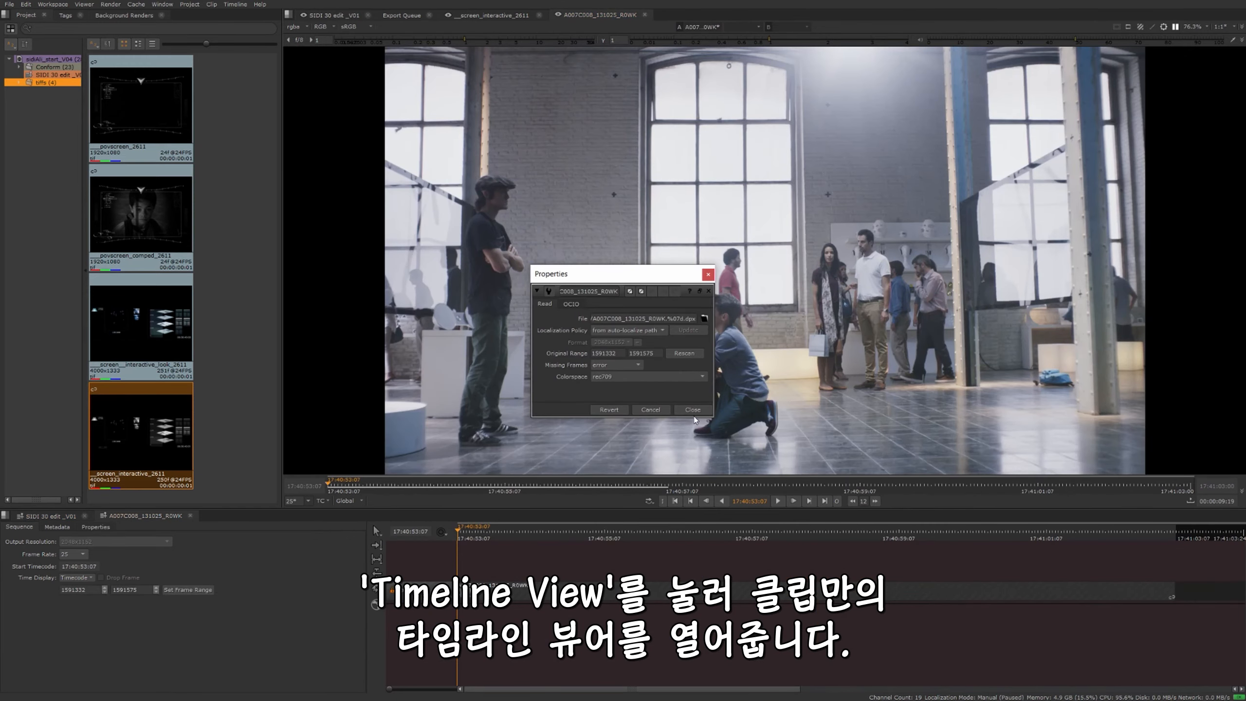
left_click(691, 409)
Create a new track in the clip's own timeline and add a Grade effect across its whole length.
right_click(428, 577)
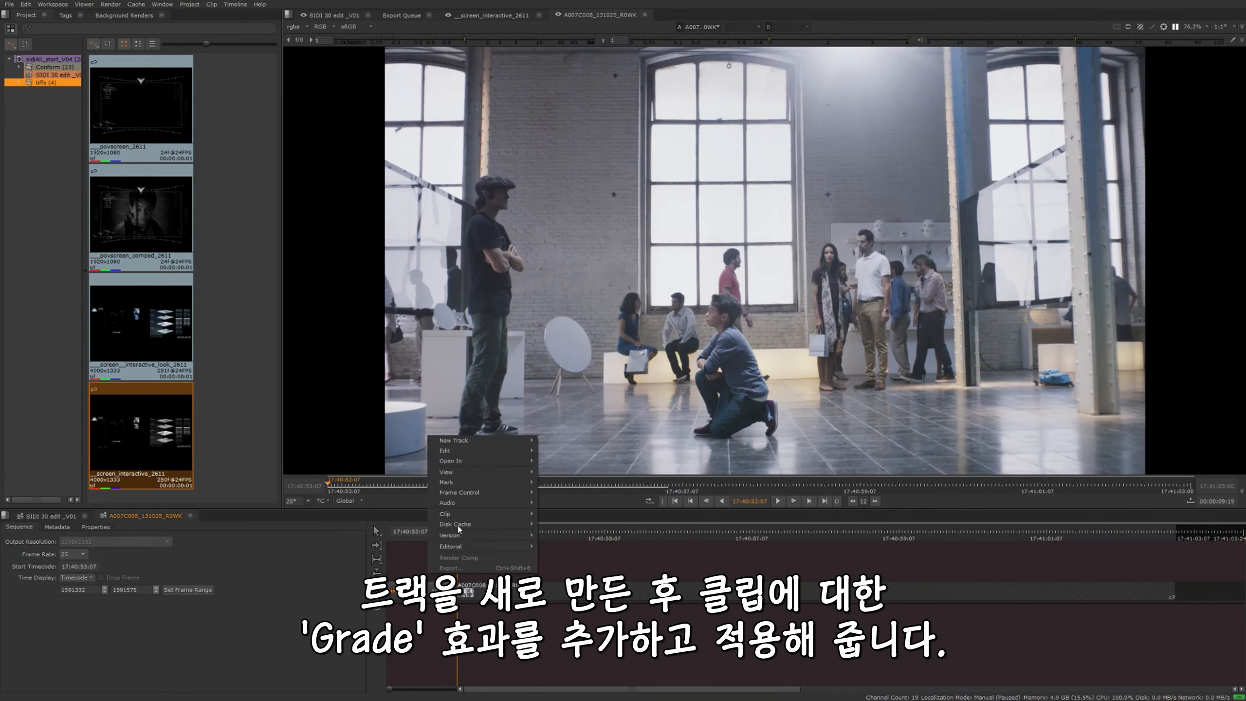
mouse_move(491, 441)
left_click(557, 442)
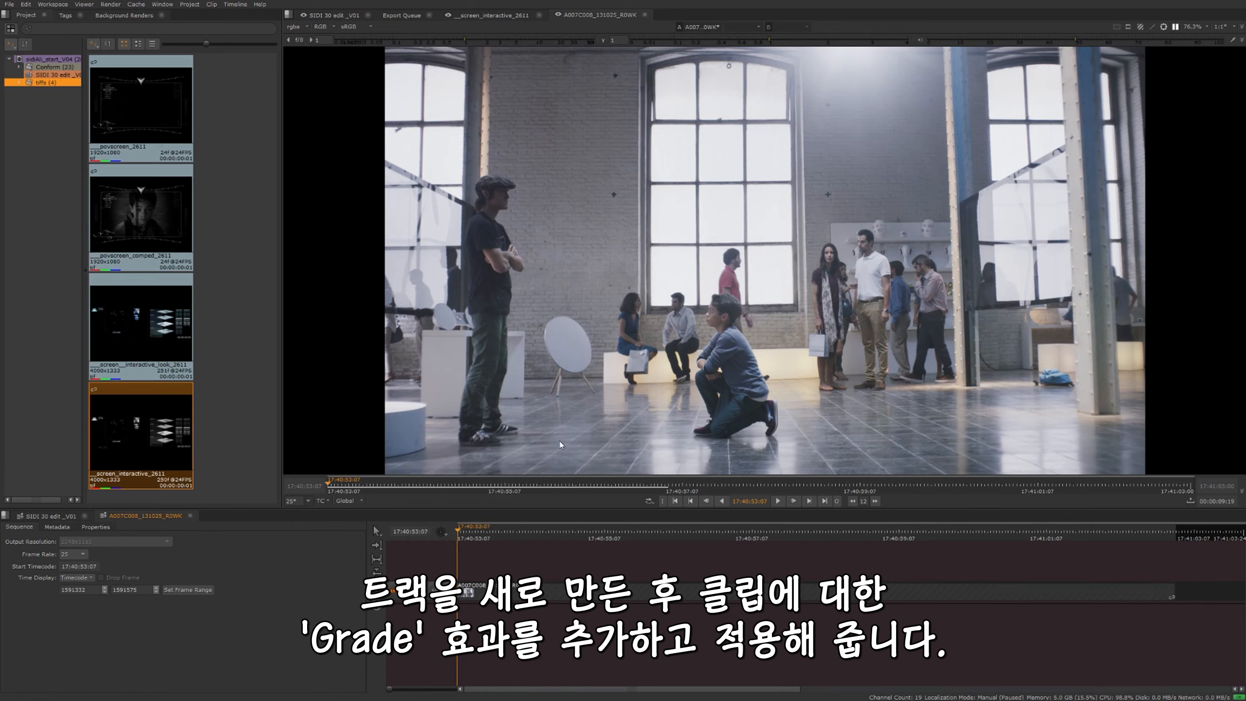
right_click(427, 595)
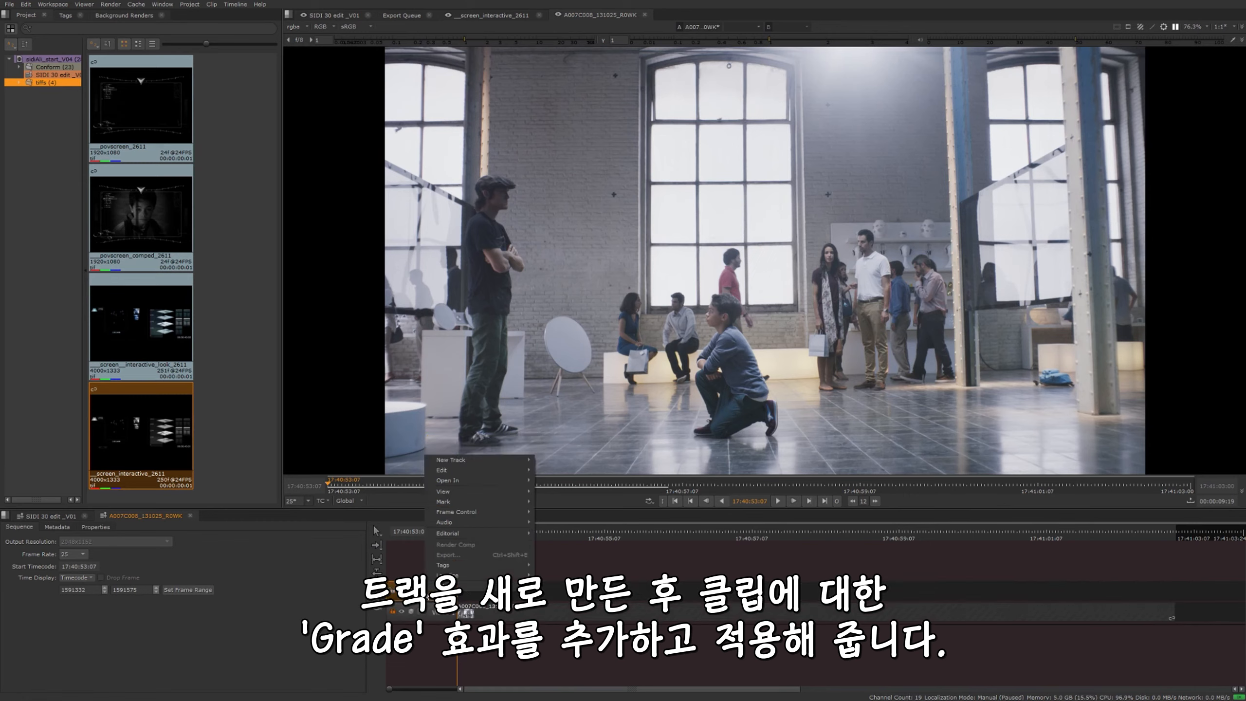
mouse_move(471, 575)
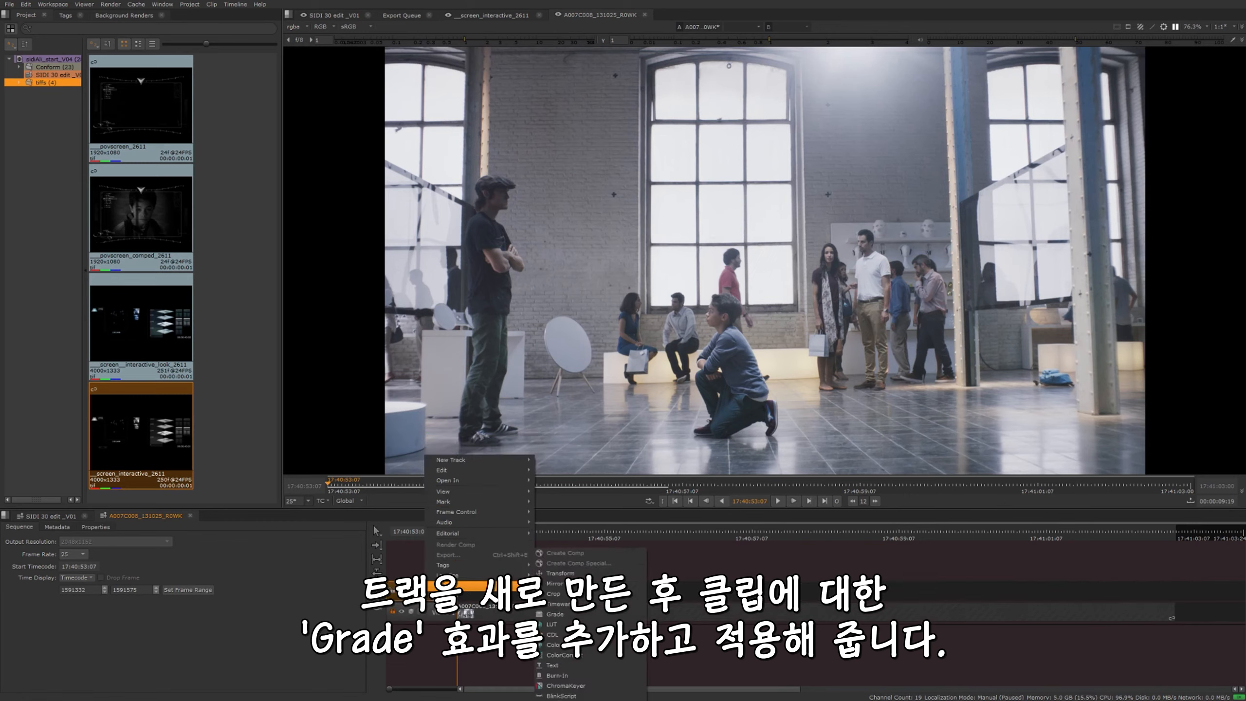
left_click(555, 614)
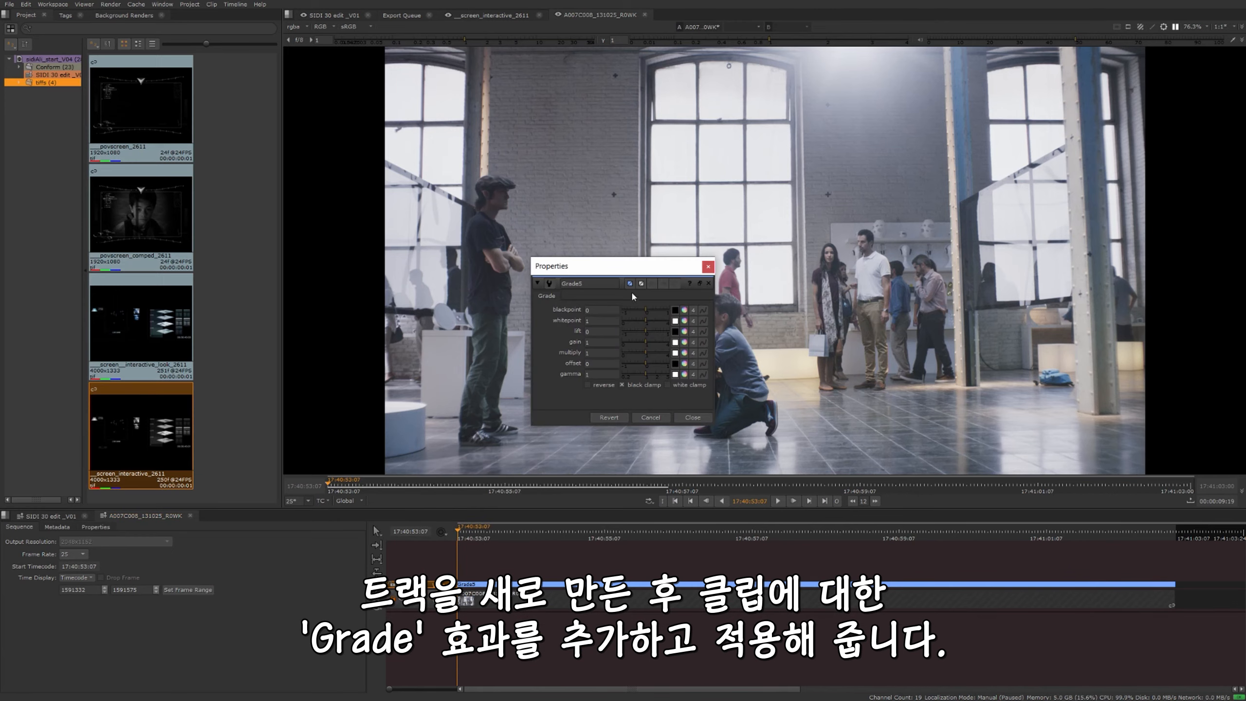
Move the Grade properties clear of the image, lower only the red gamma channel to about 0.4, and close the properties.
left_click_drag(630, 266, 268, 317)
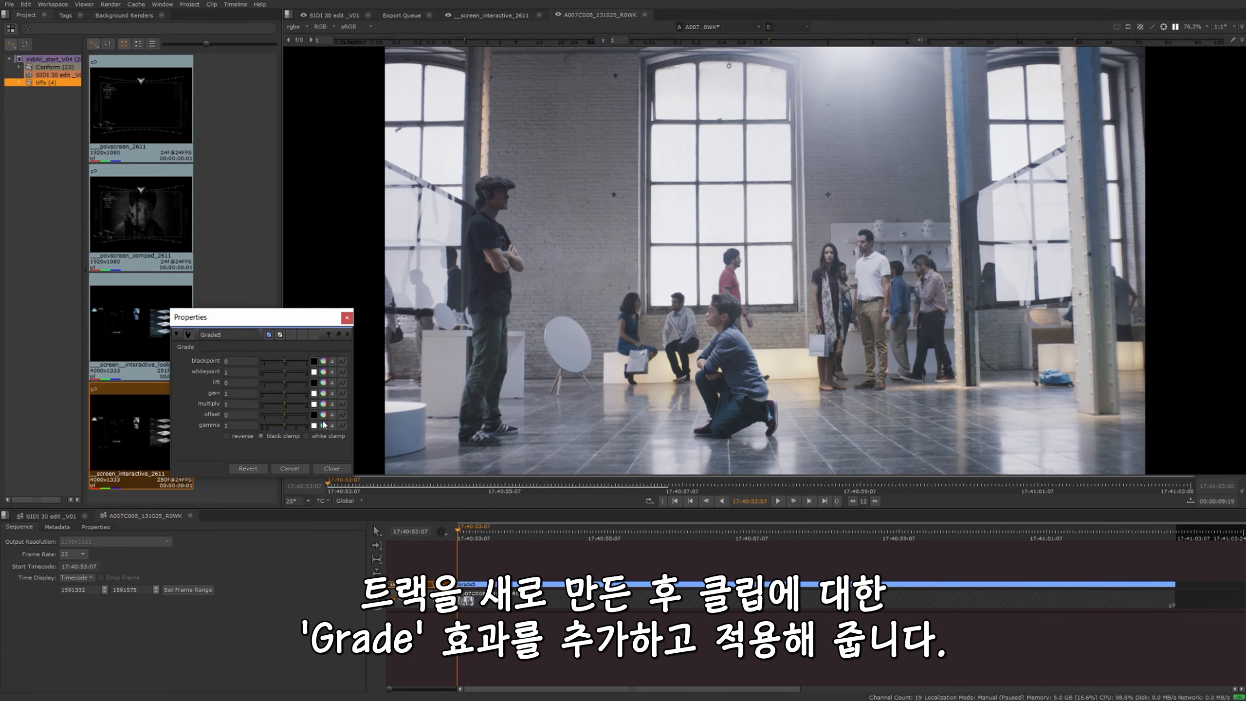
left_click(322, 426)
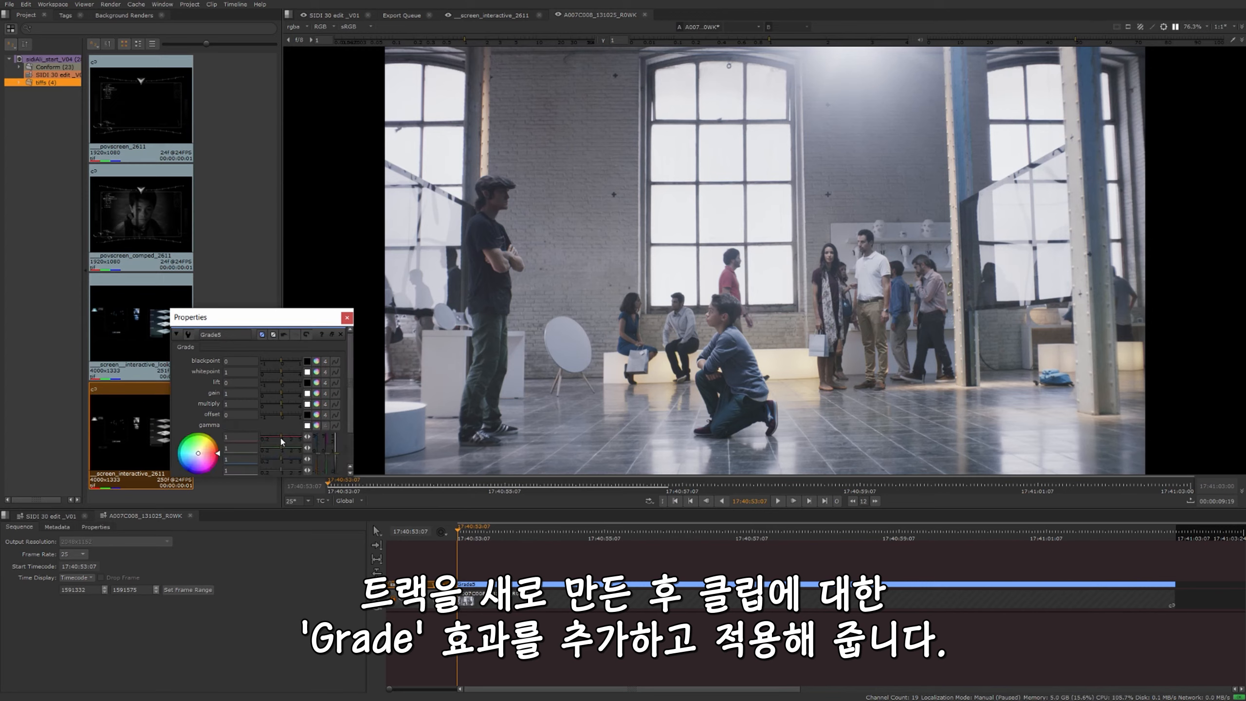
left_click_drag(280, 438, 270, 436)
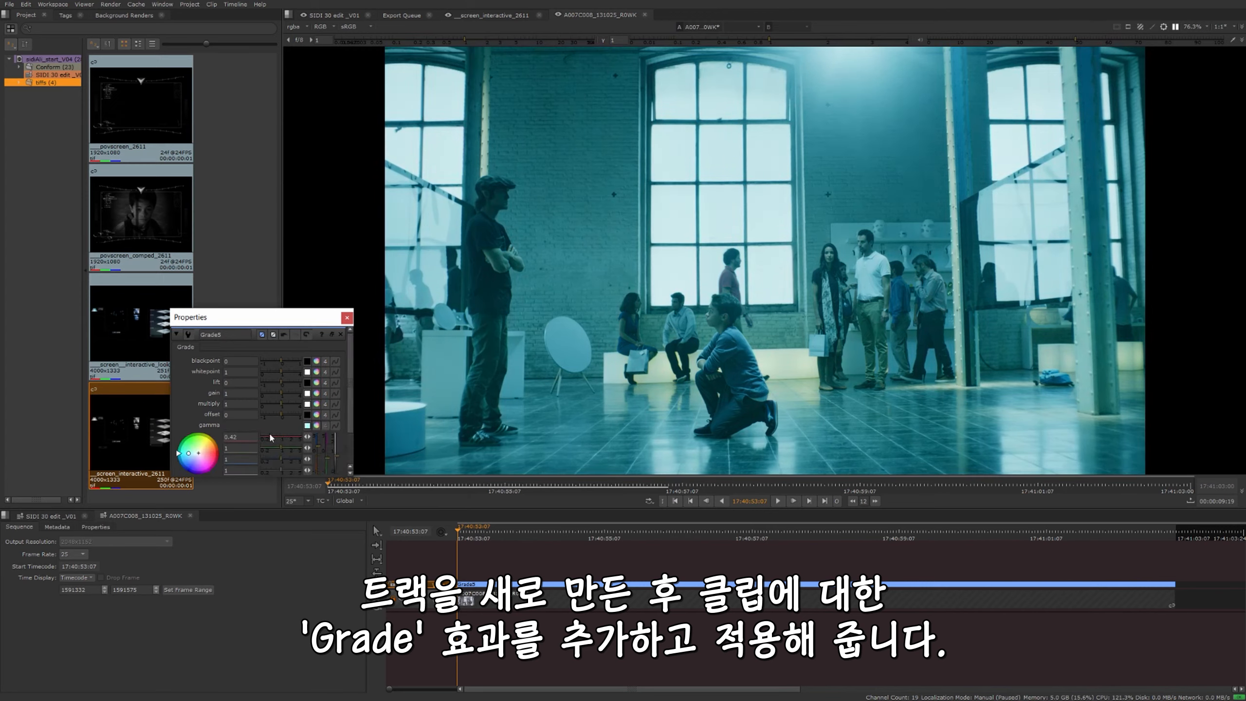
left_click(346, 318)
Return to the SIDI 30 edit _V01 sequence and check the graded clip and its surrounding tracks.
left_click(51, 516)
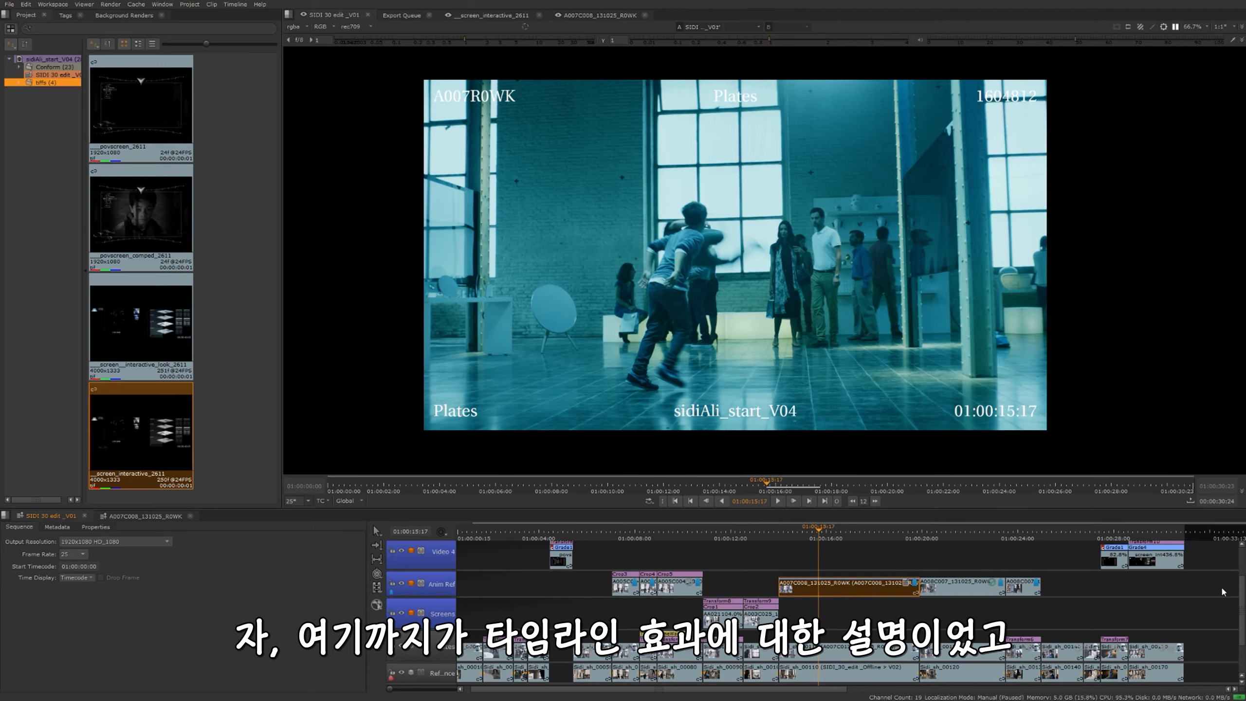
scroll(1244, 596, "up", 4)
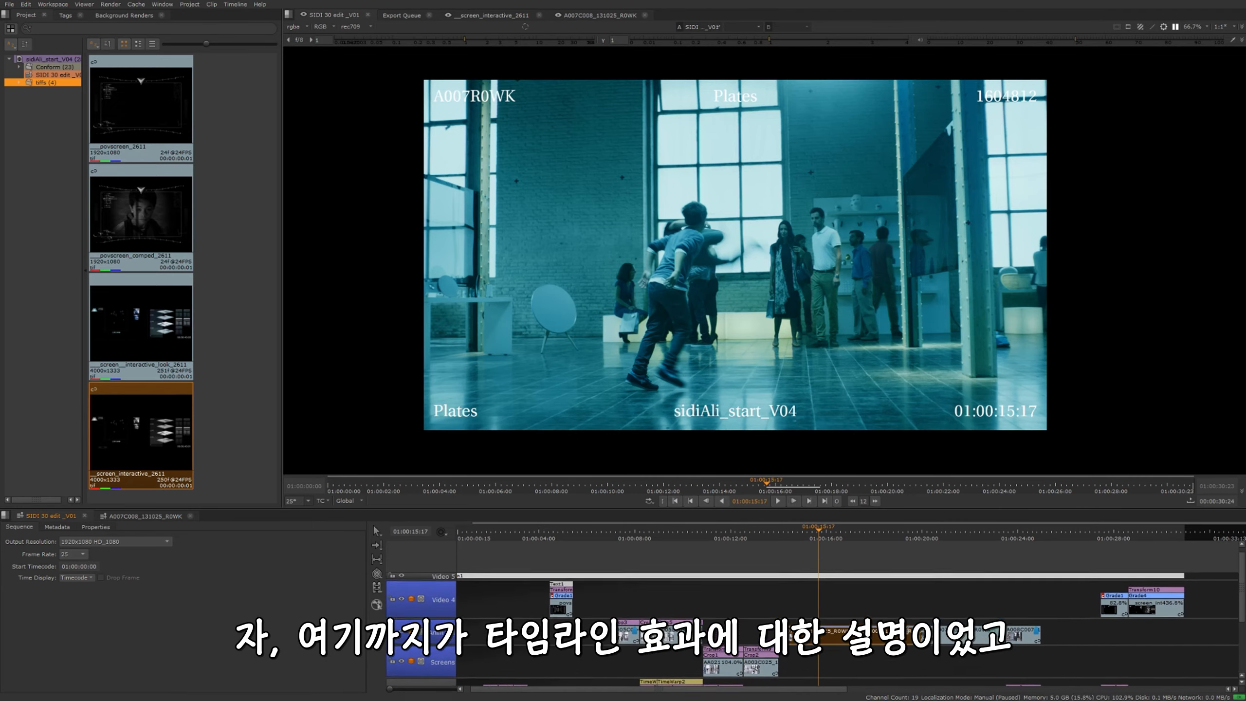
scroll(810, 614, "down", 3)
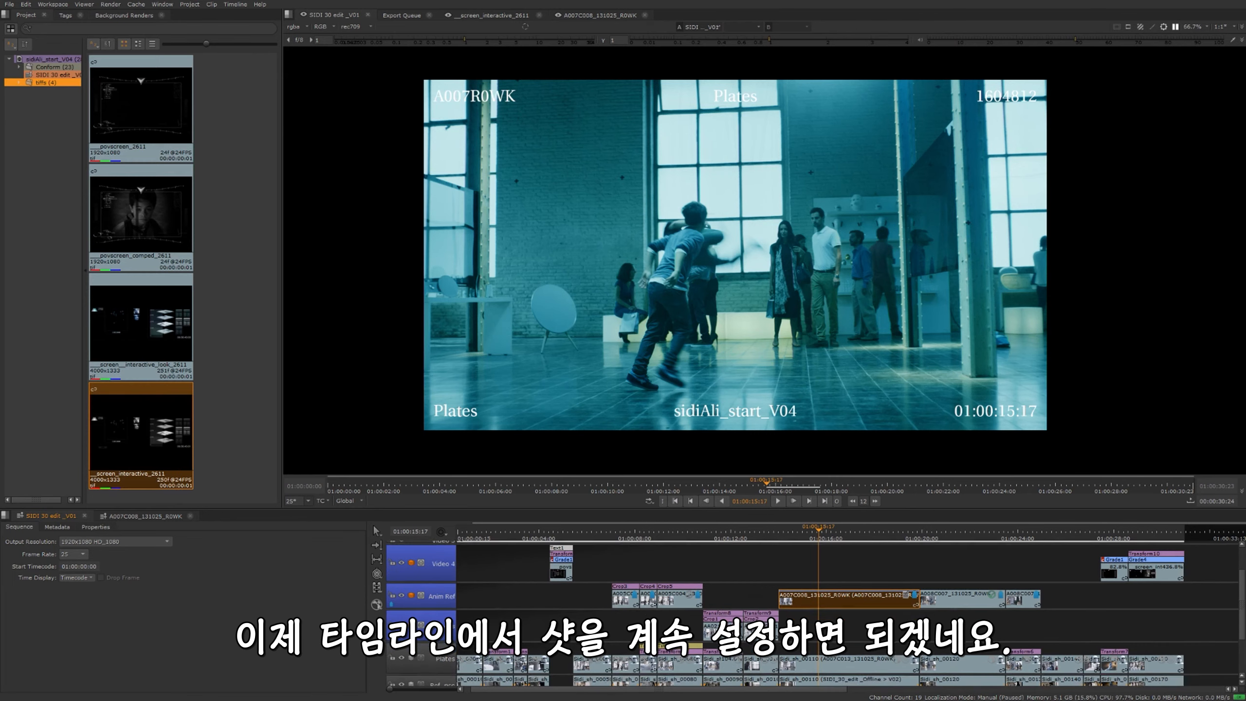
scroll(809, 614, "up", 1)
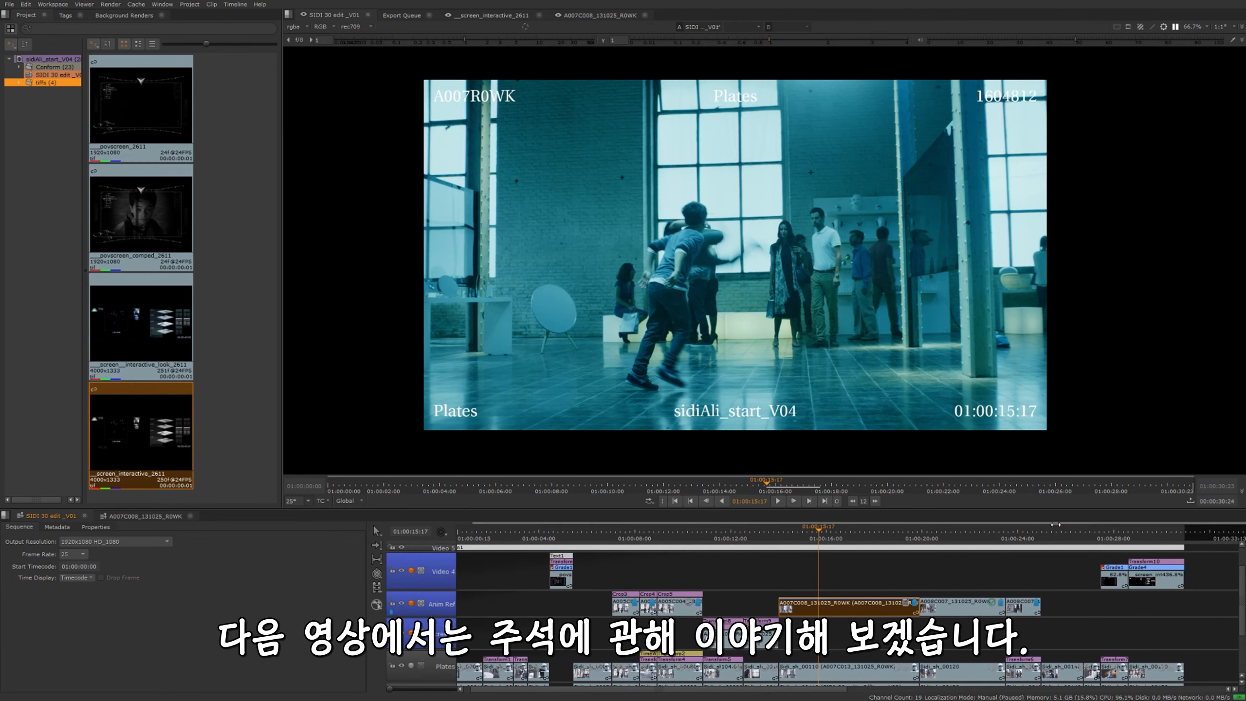